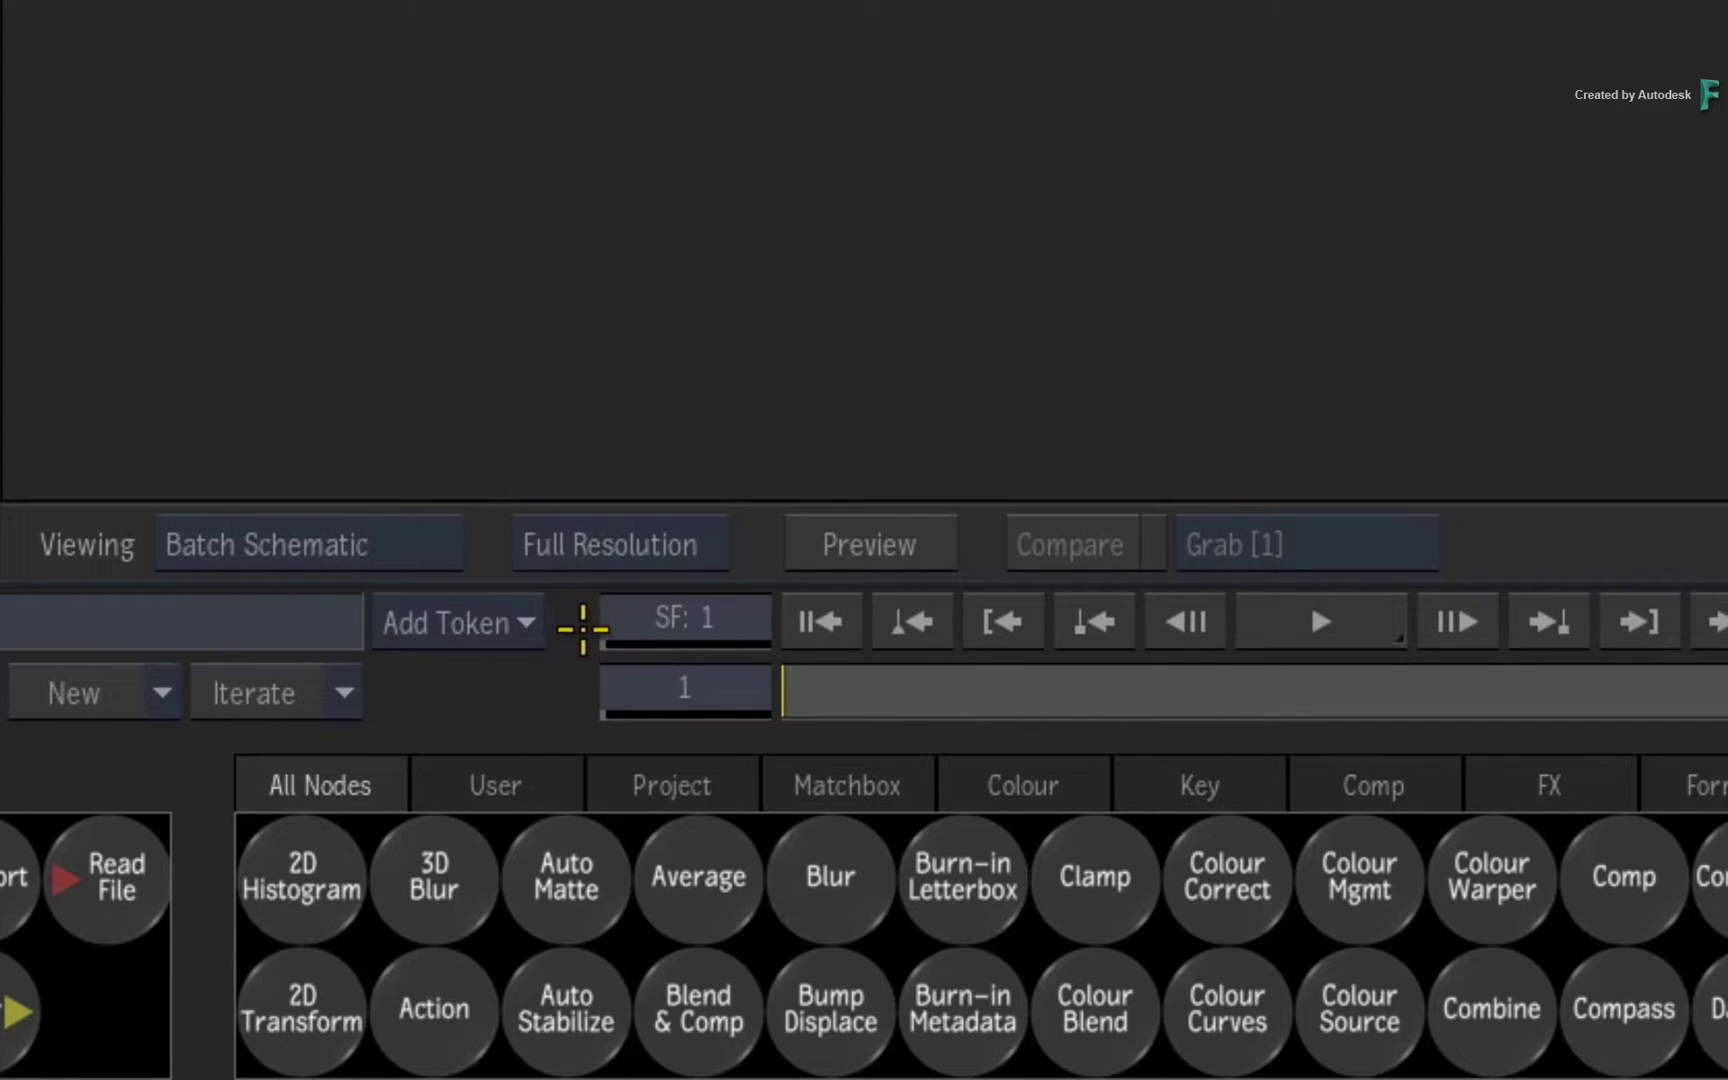
# Set the batch start frame (SF) to 1001
pyautogui.click(668, 630)
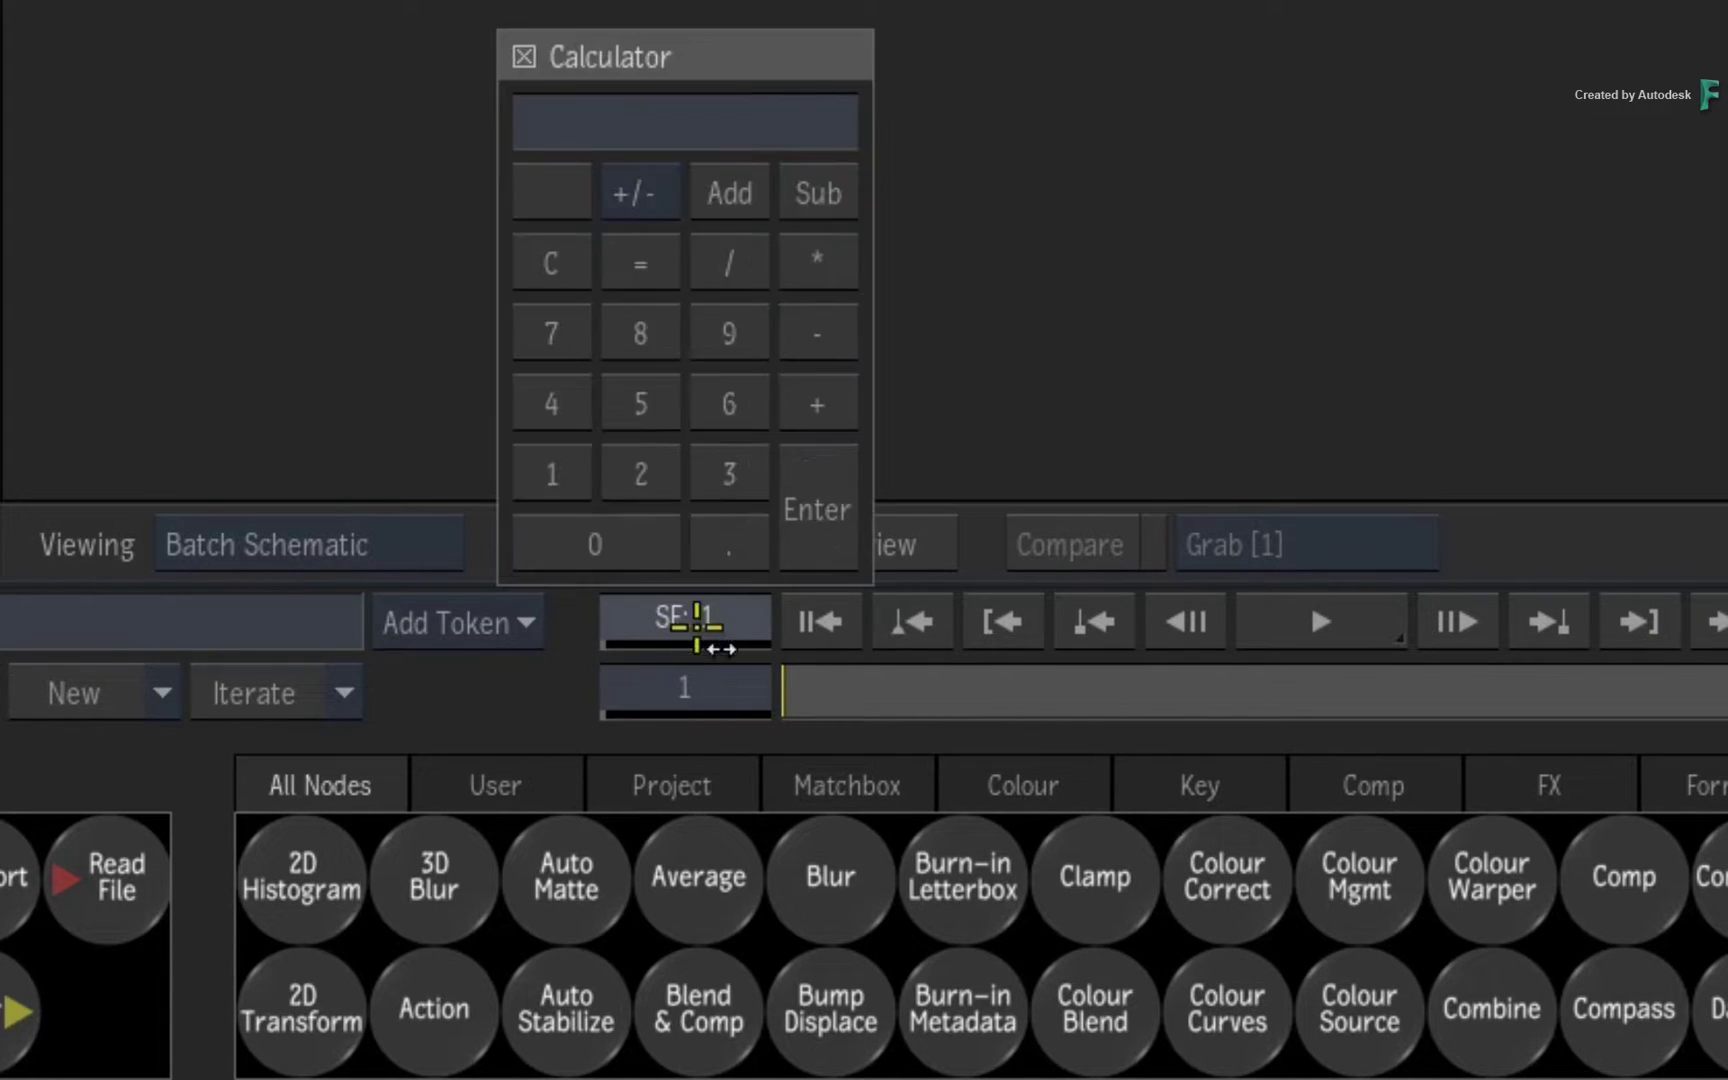
pyautogui.click(563, 478)
pyautogui.click(591, 541)
pyautogui.click(591, 541)
pyautogui.click(552, 474)
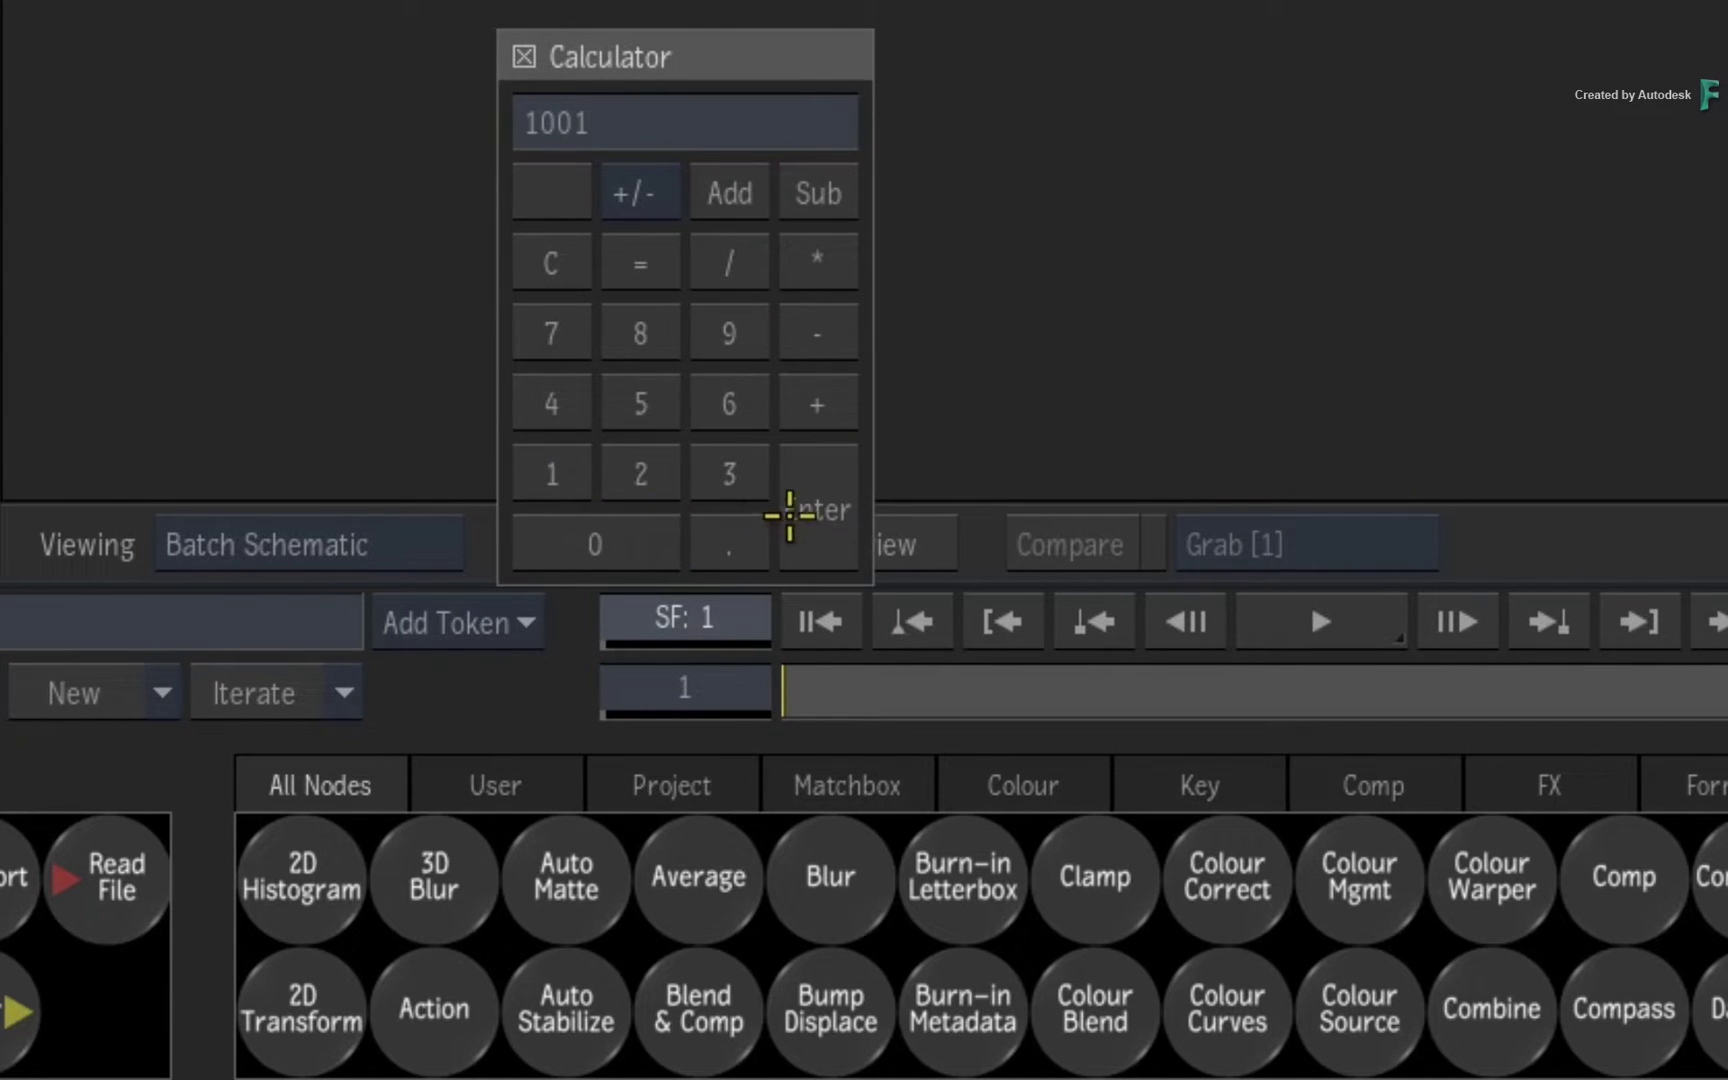
pyautogui.click(796, 525)
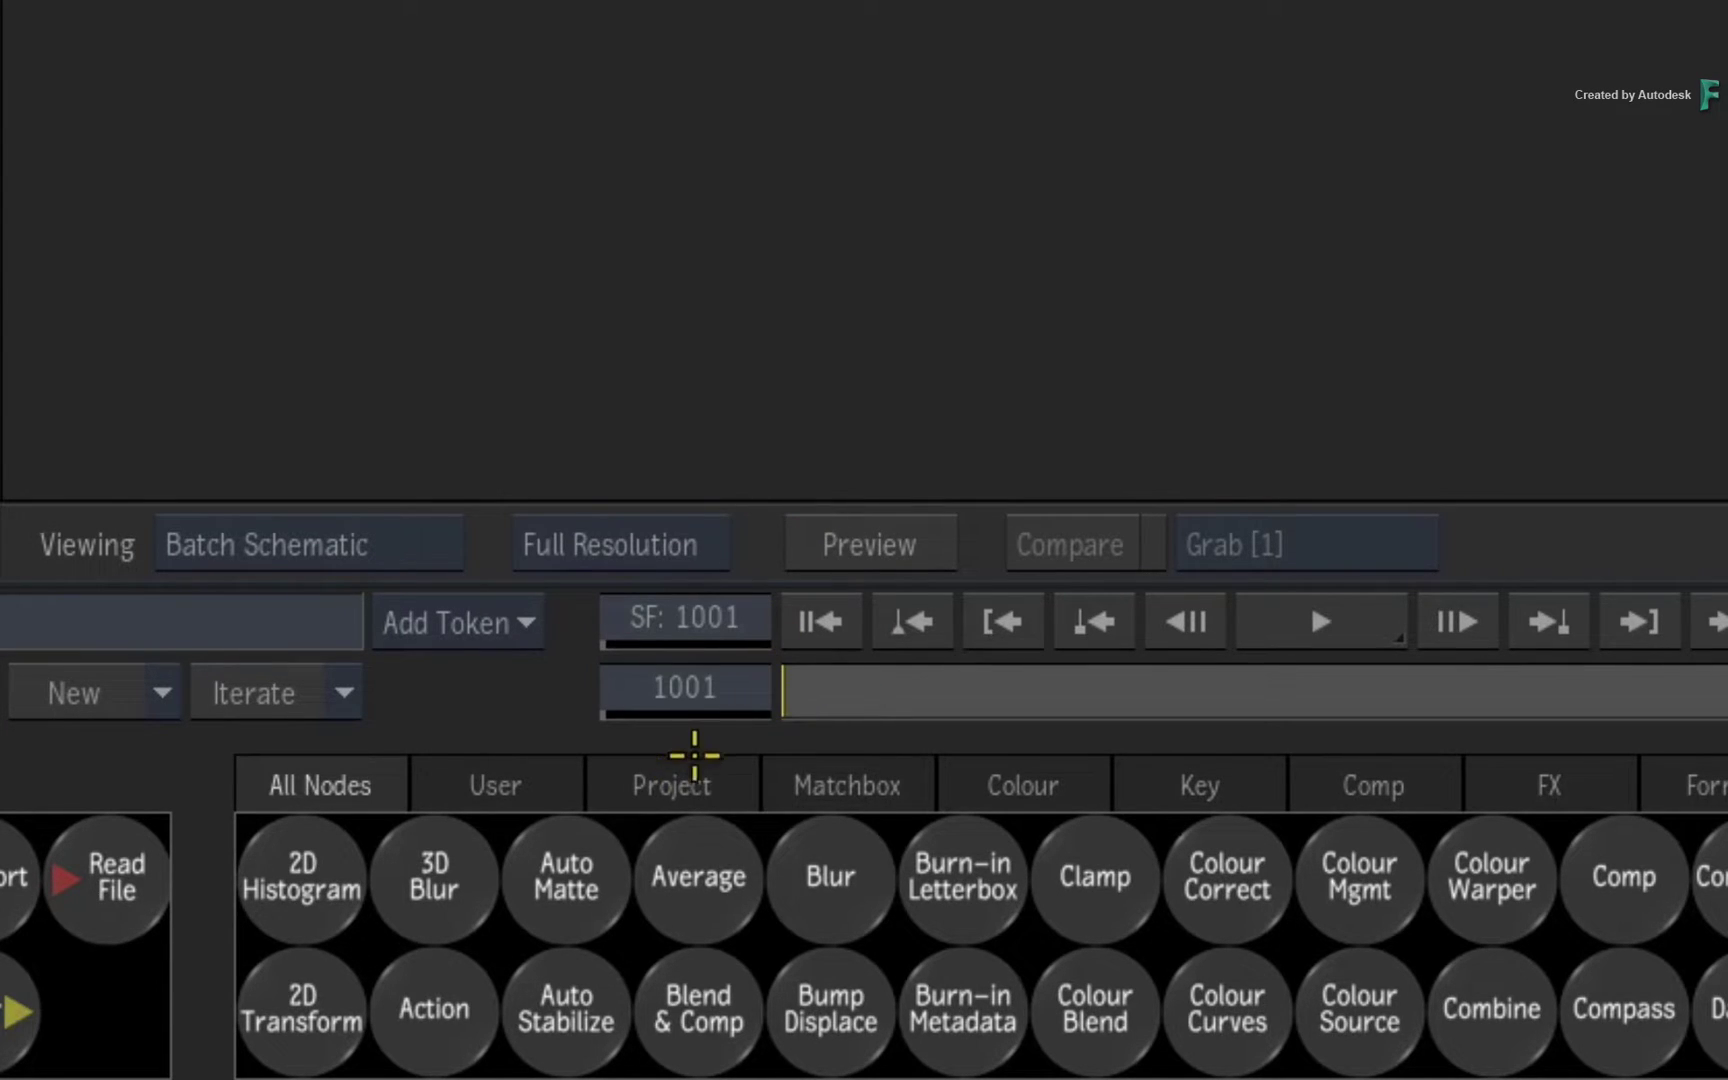
# Scrub the batch frames 1001–1100, then play forward and in reverse back to 1001
pyautogui.moveTo(791, 694); pyautogui.dragTo(1720, 720)
pyautogui.click(1273, 600)
pyautogui.click(1186, 621)
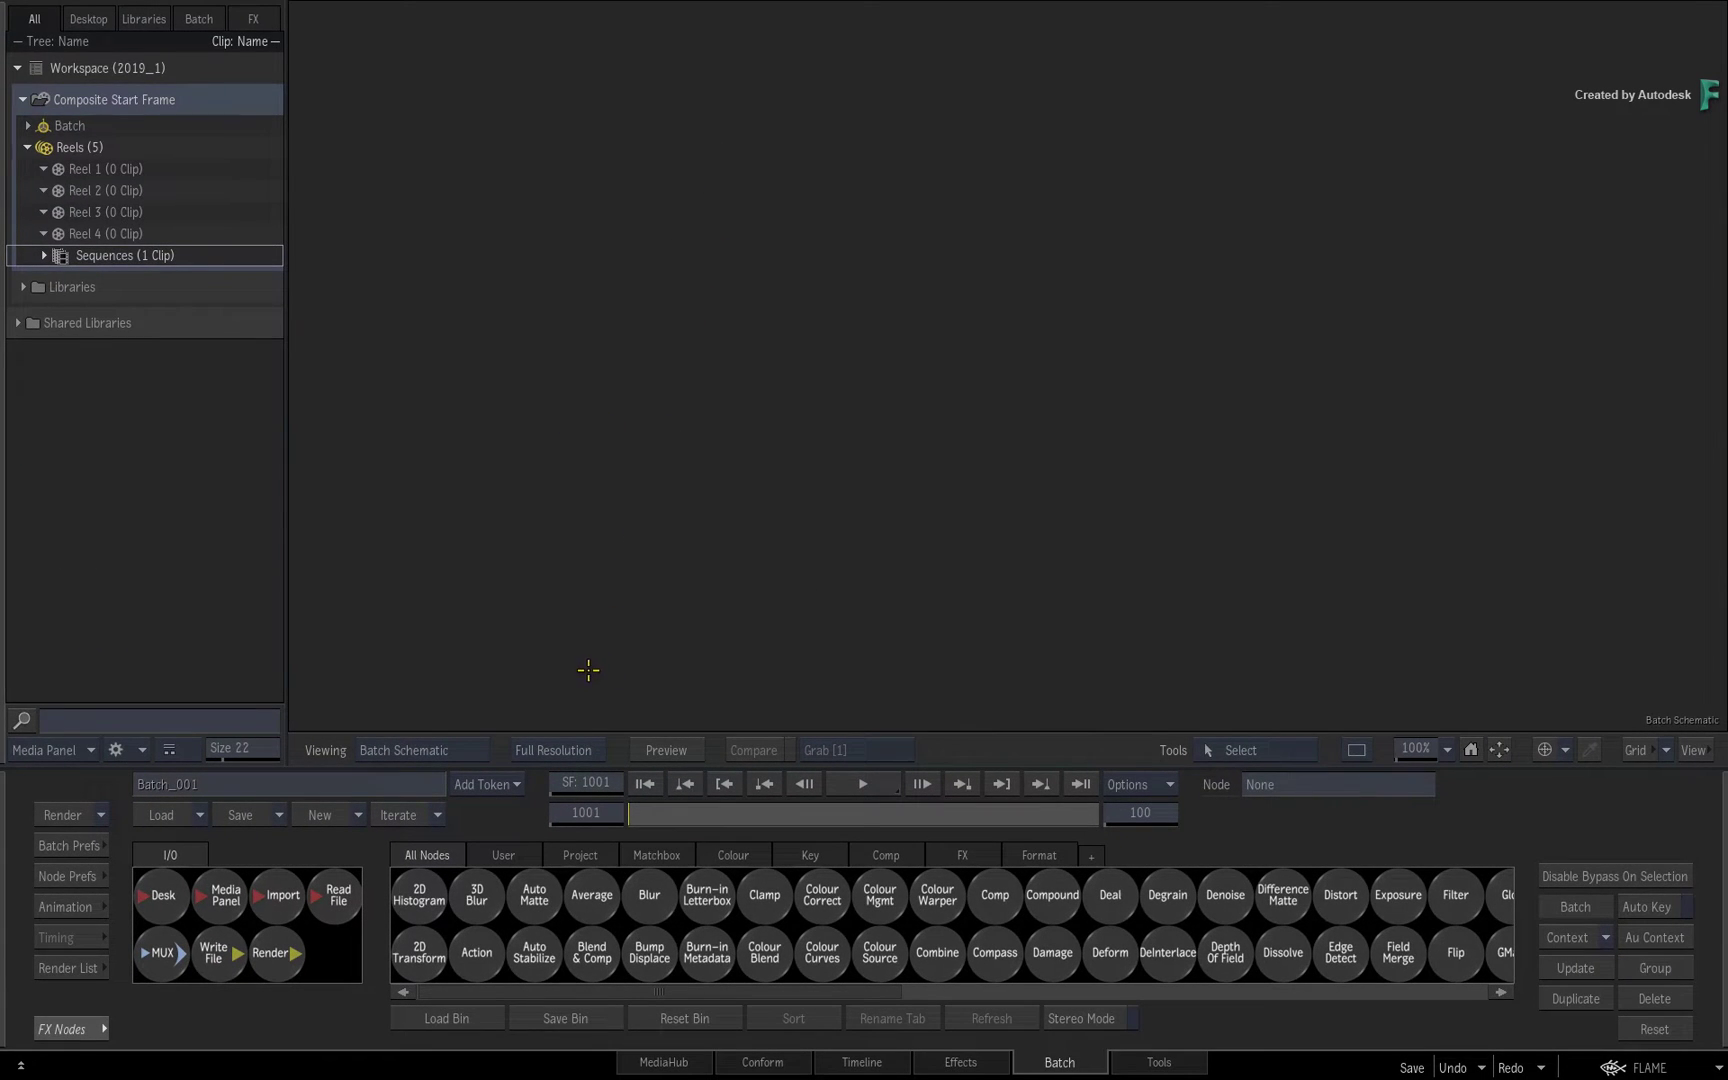
# Clear the batch from the Batch entry's menu, resetting its start frame to 1
pyautogui.rightClick(160, 121)
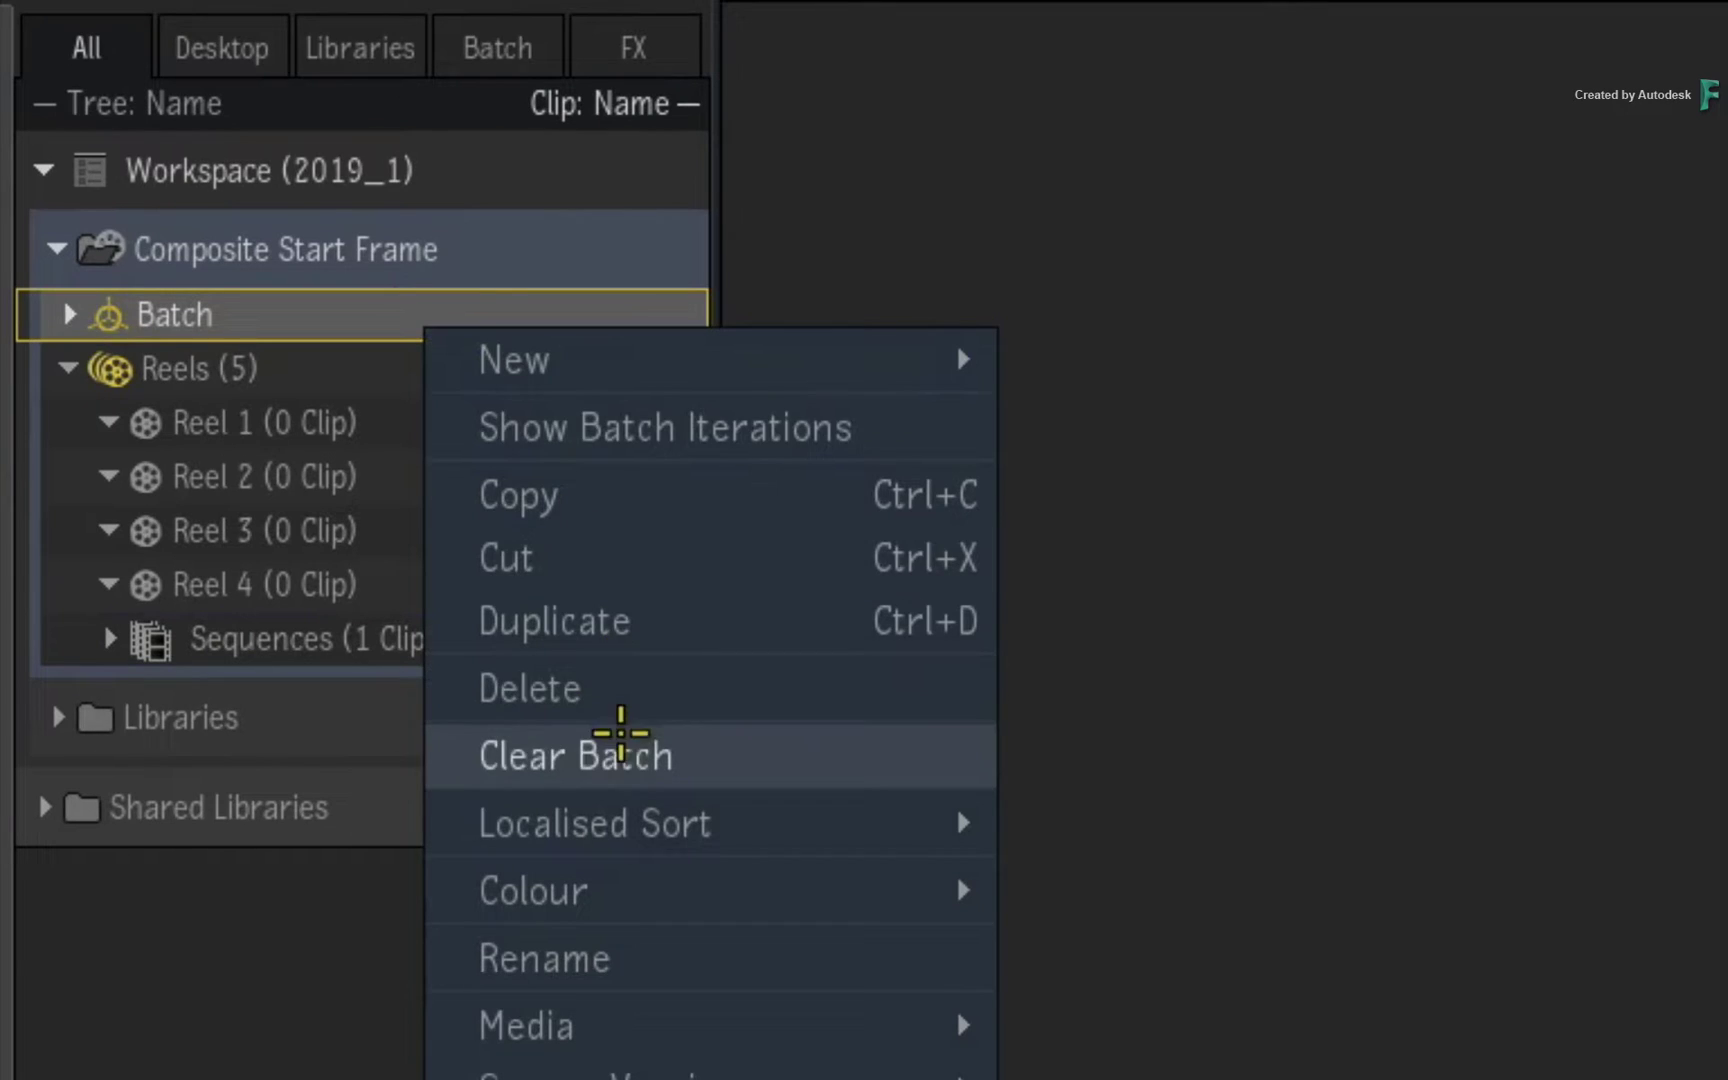
pyautogui.click(621, 748)
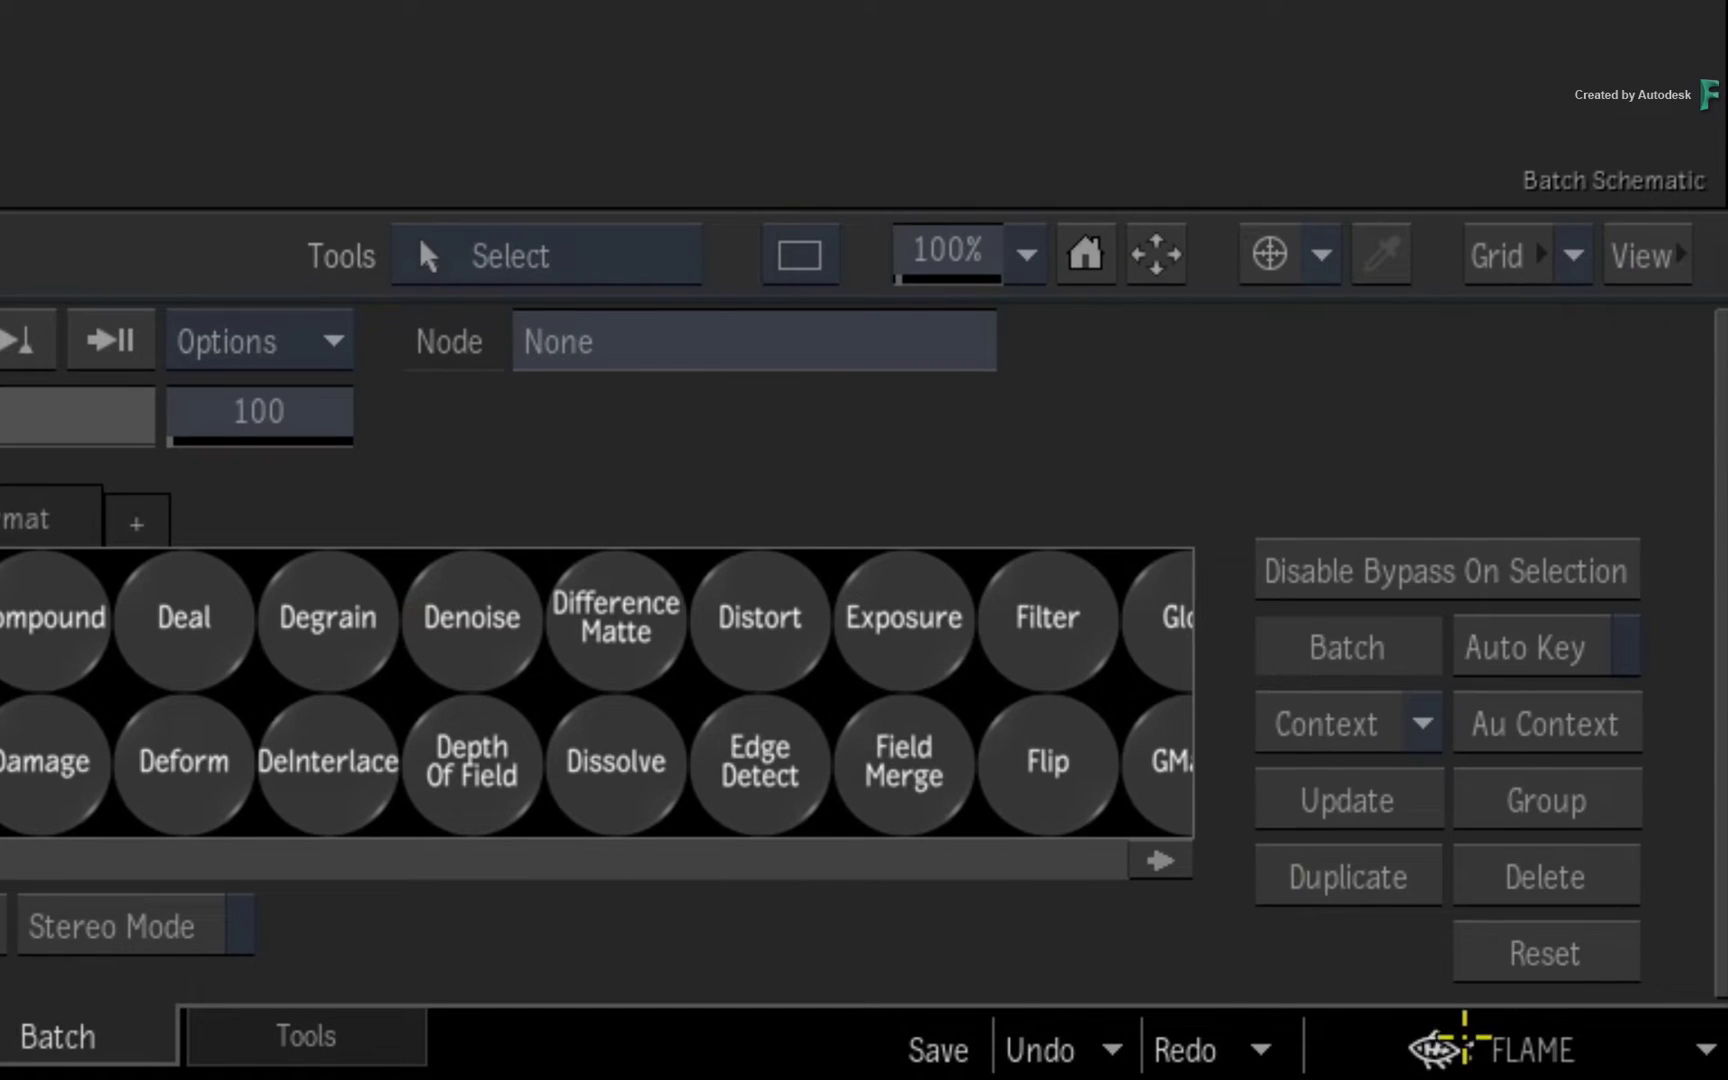
# Set Batch Start Frame to 1001 in the Timeline FX / Batch / BFX preferences
pyautogui.click(1465, 1040)
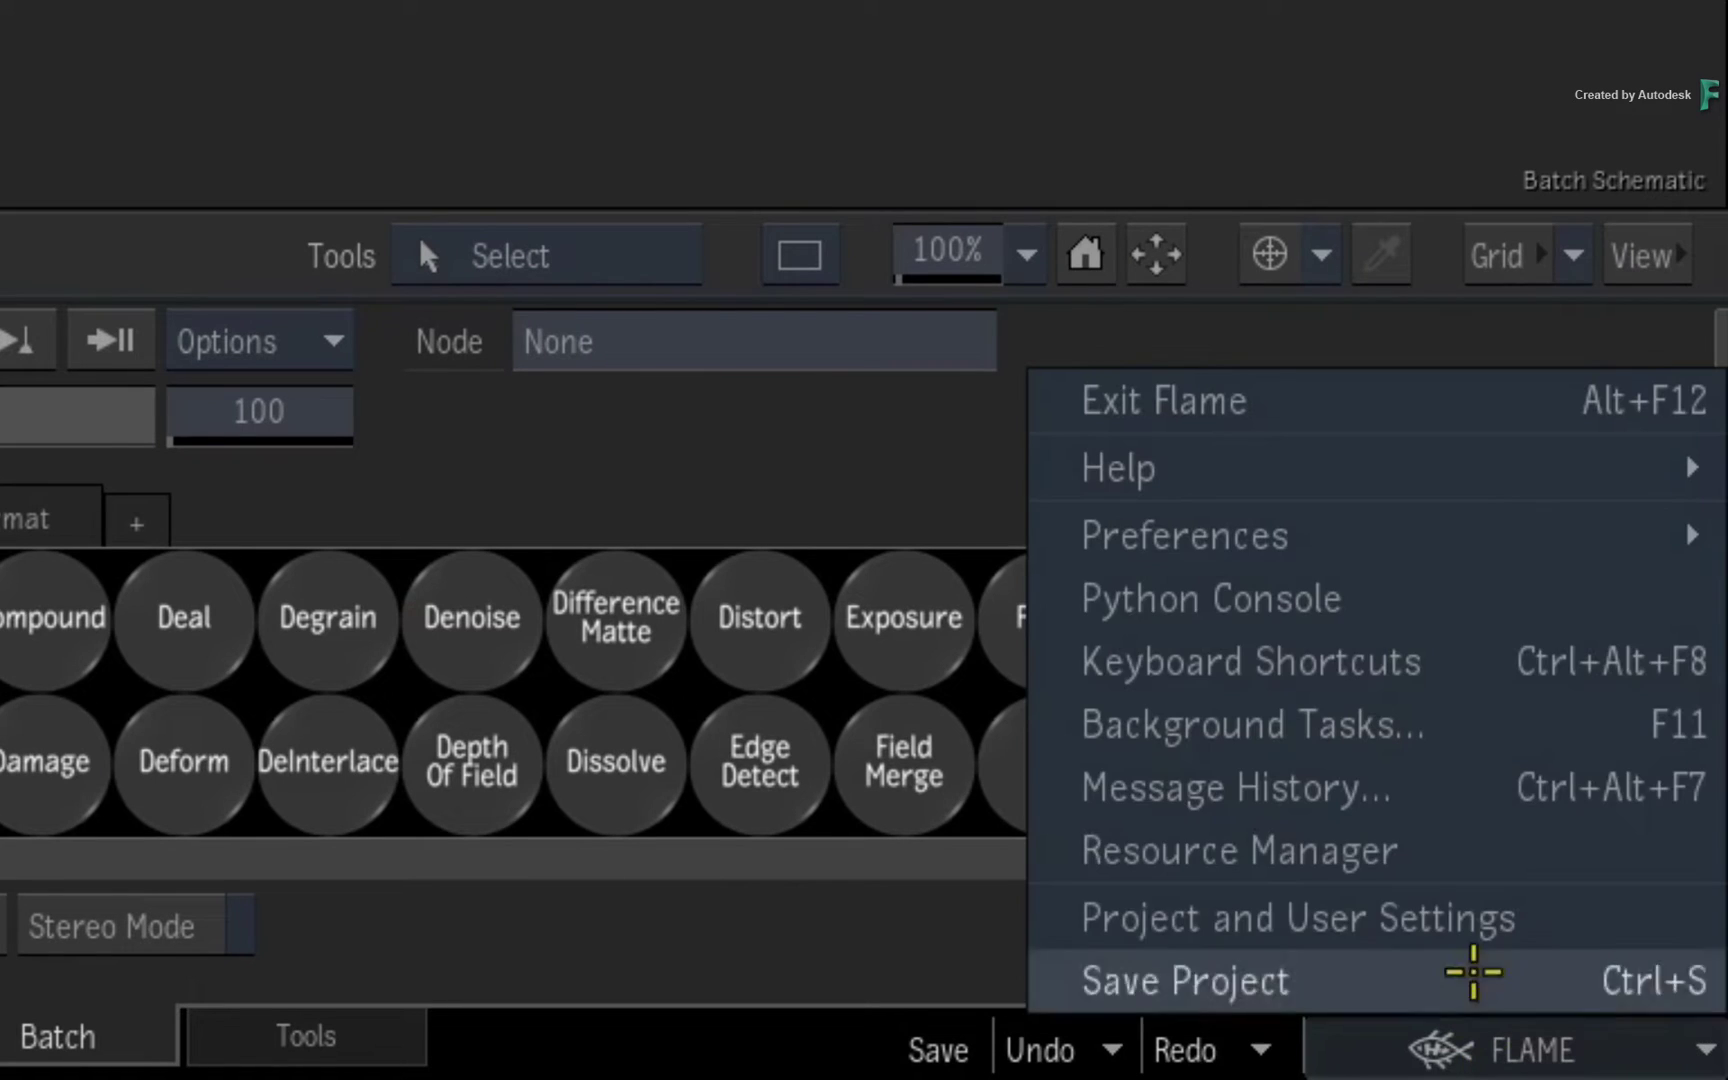
pyautogui.moveTo(1188, 536)
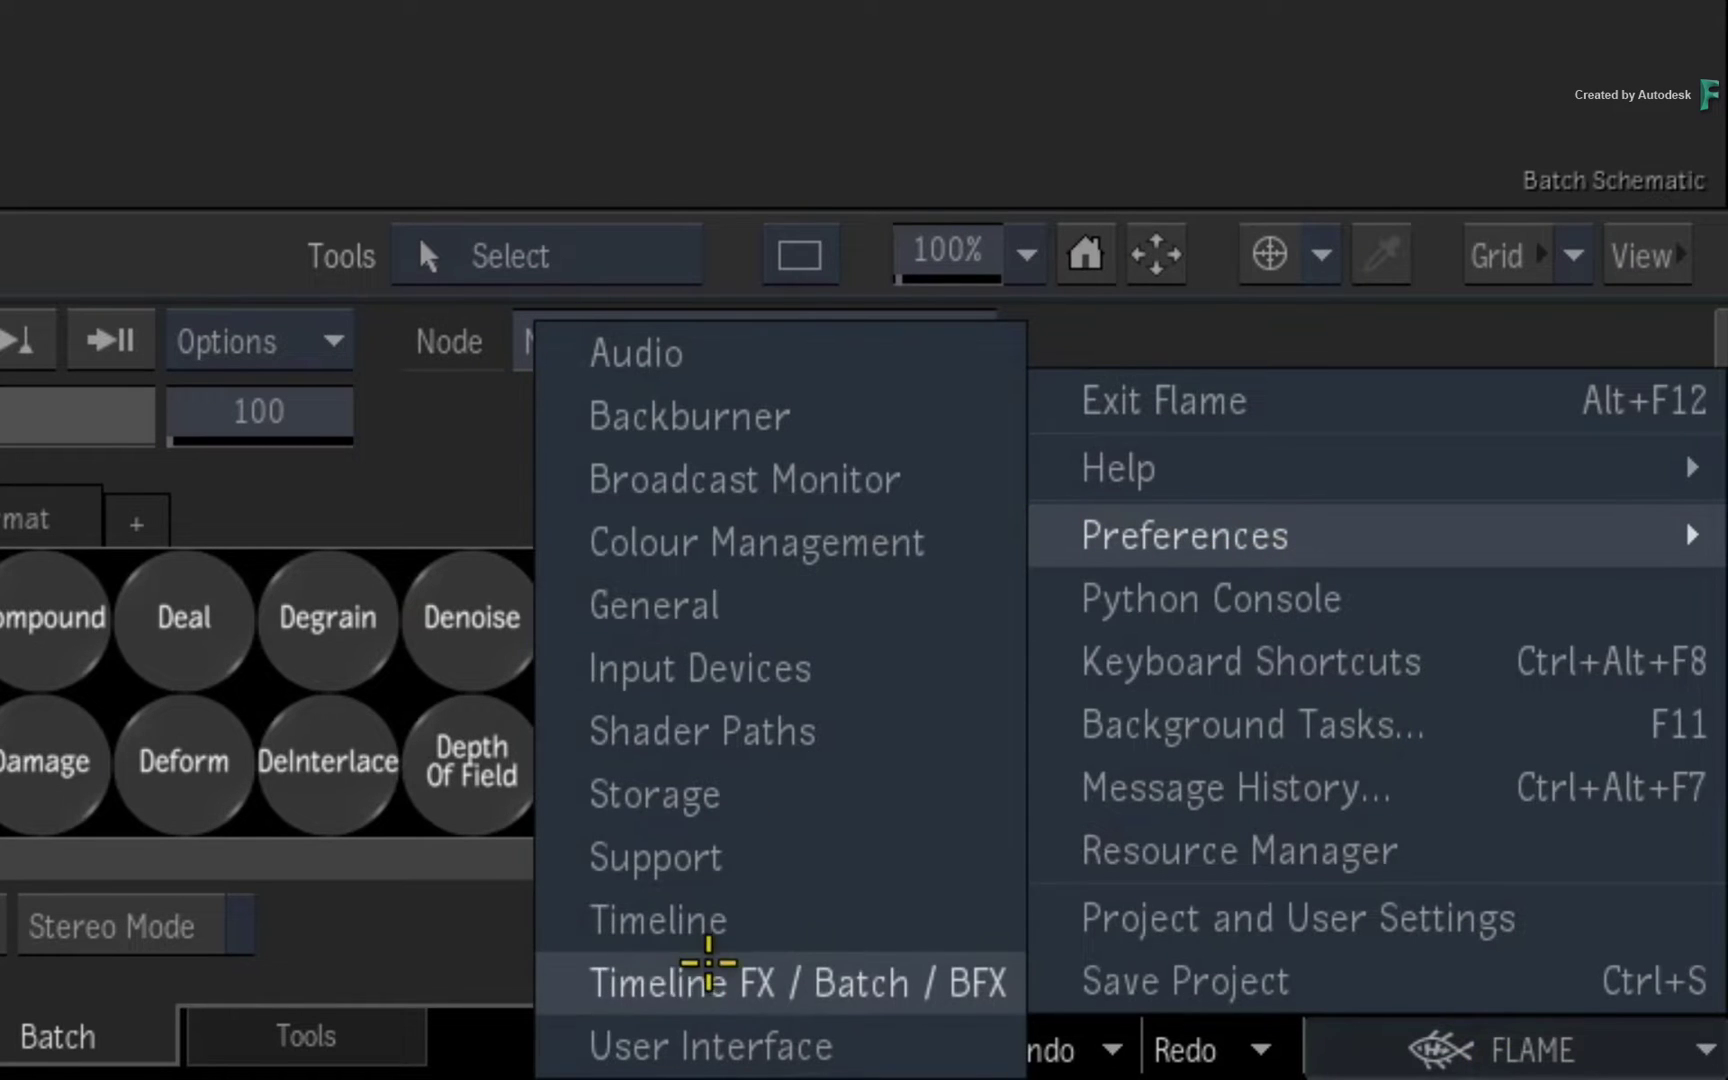
pyautogui.click(605, 980)
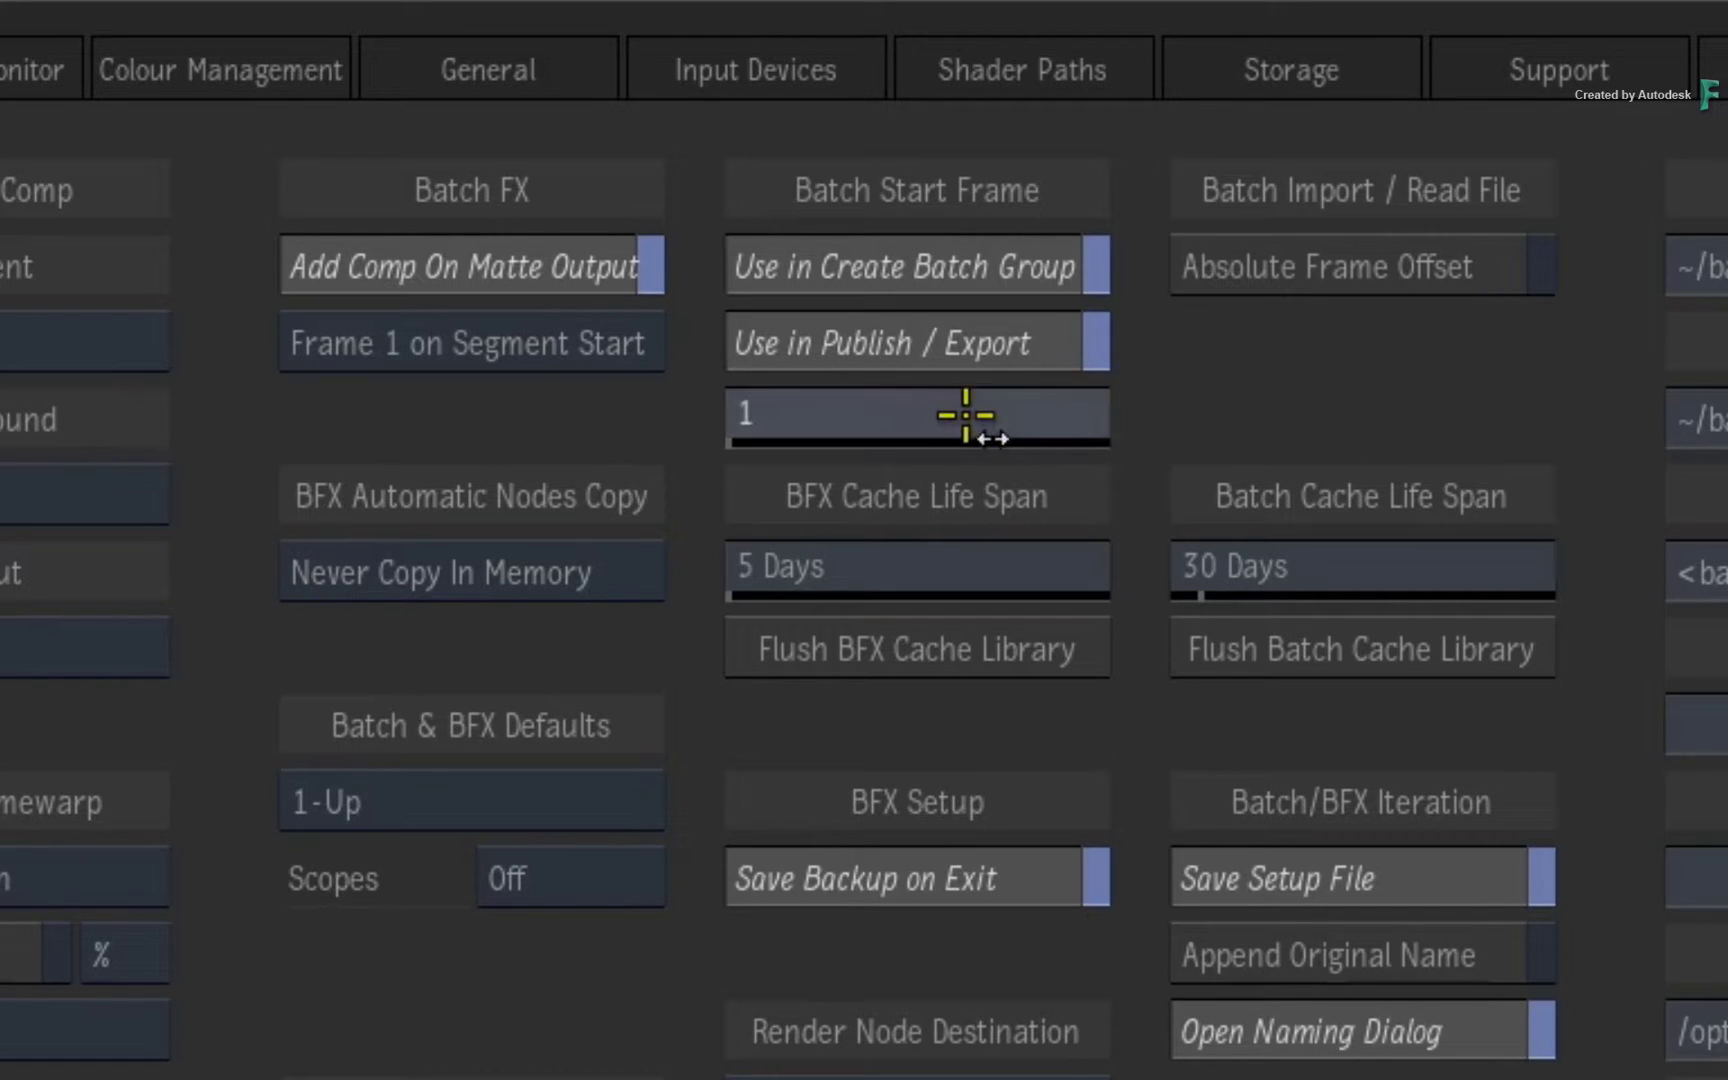
pyautogui.moveTo(964, 413); pyautogui.dragTo(1193, 400)
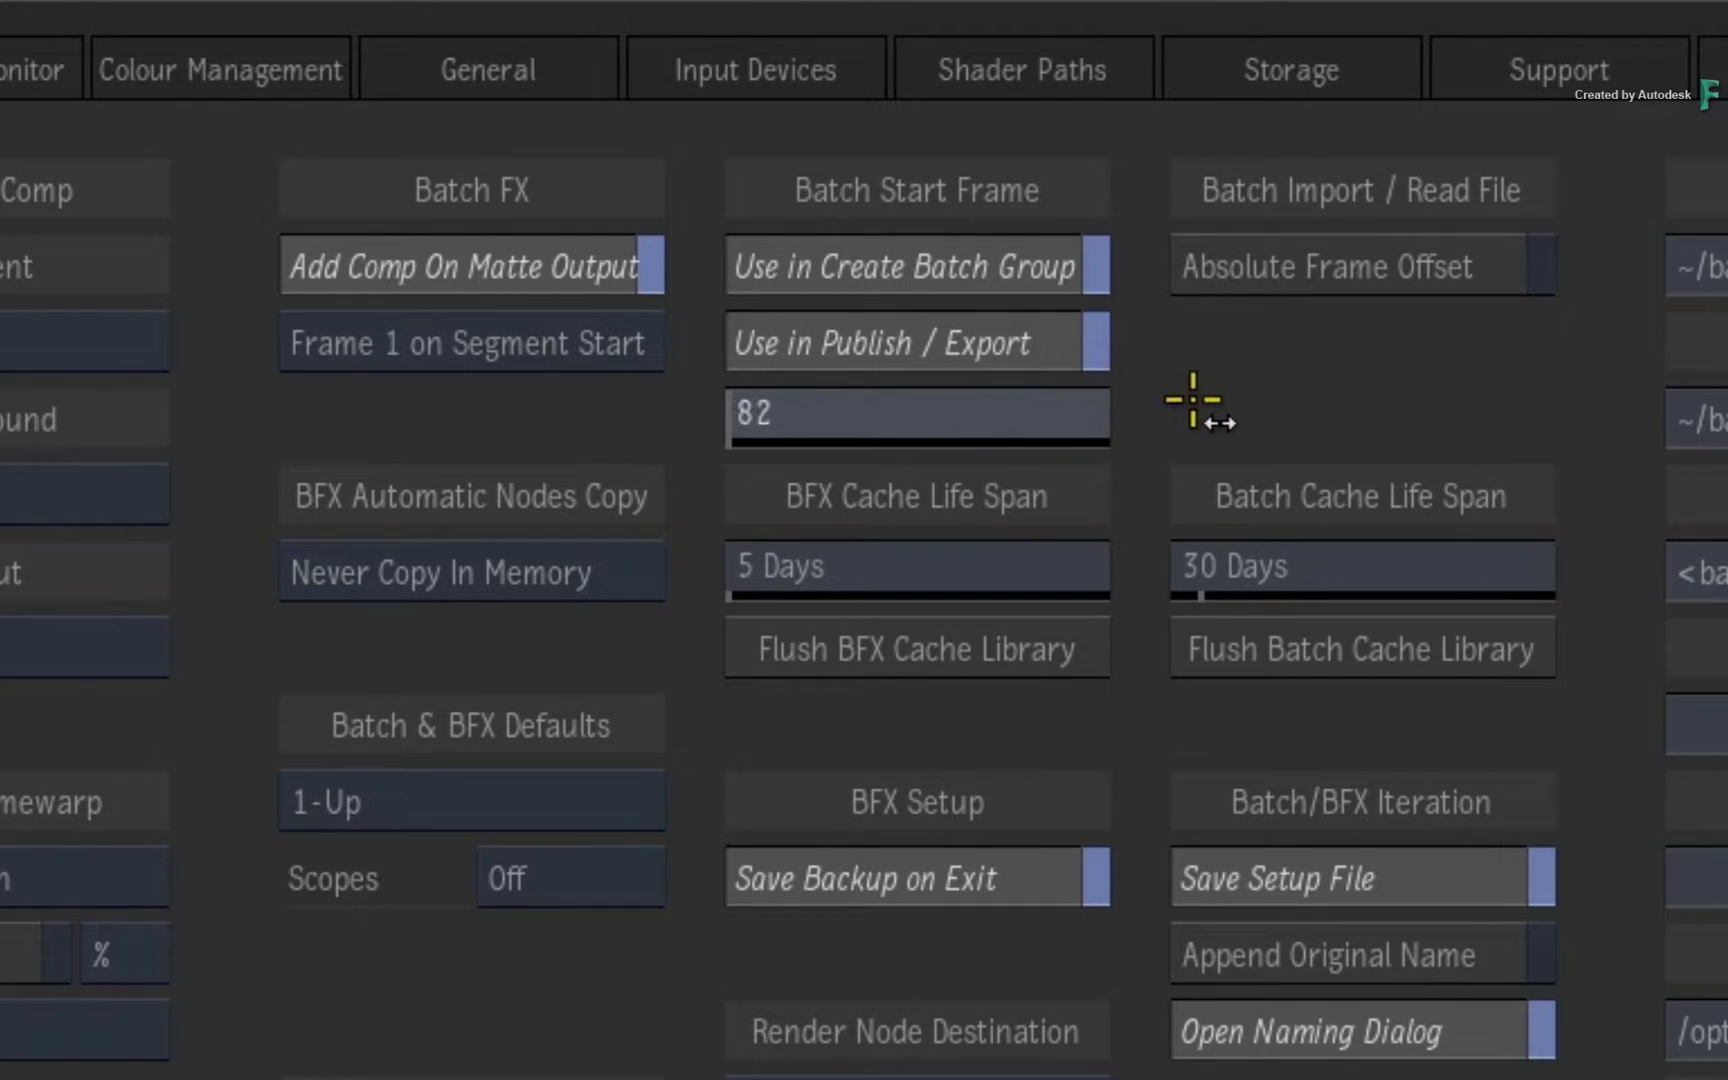
pyautogui.click(915, 412)
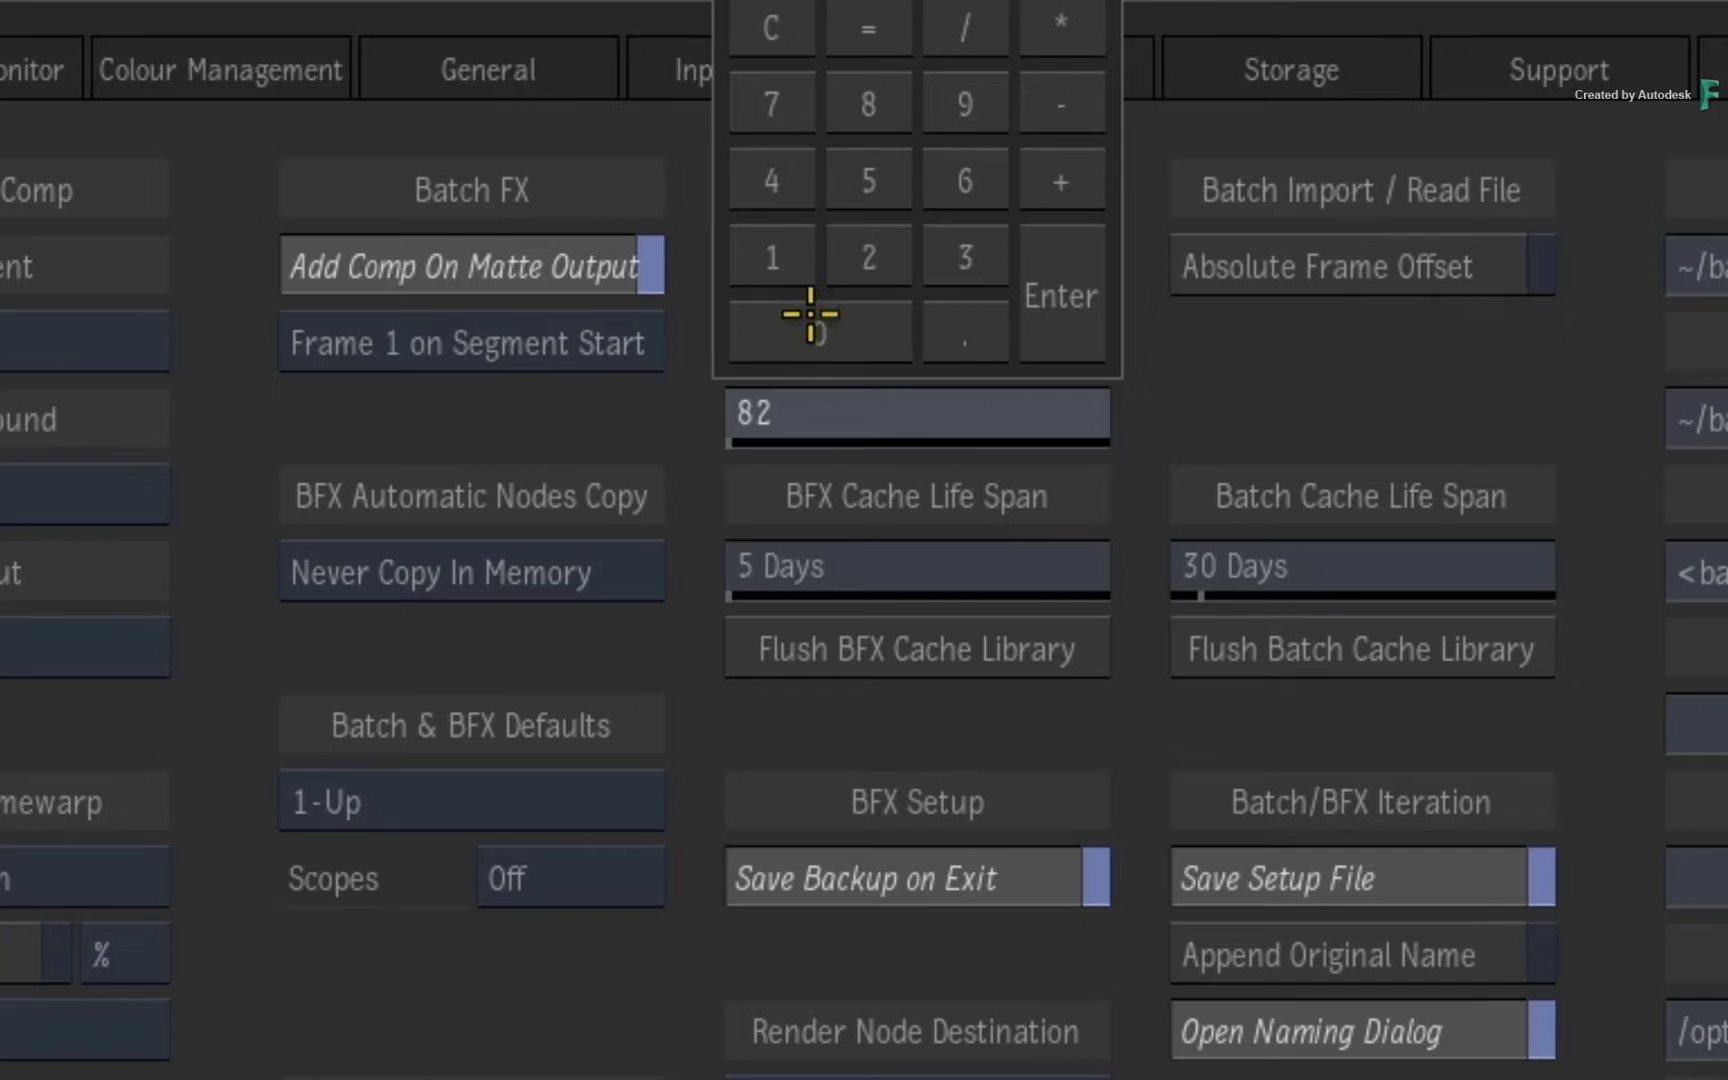
pyautogui.write('1001')
pyautogui.click(1045, 300)
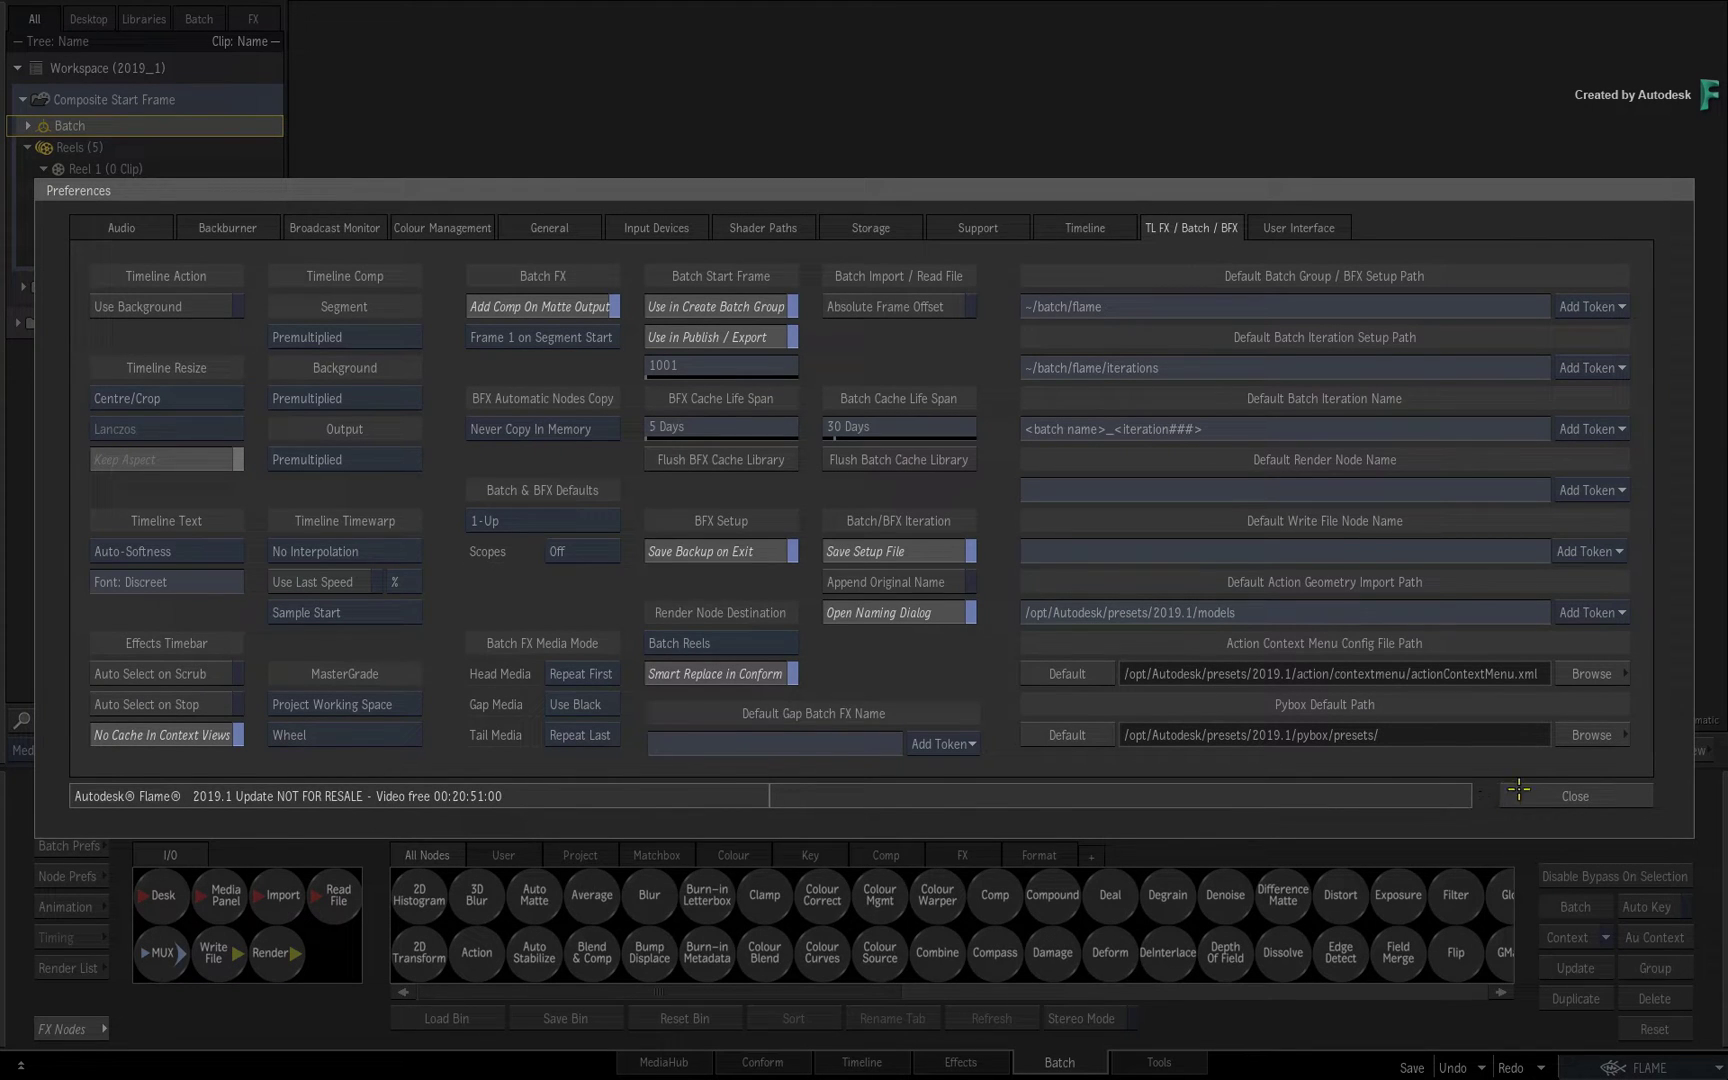
# Close Preferences and clear the batch so it now starts at frame 1001
pyautogui.click(1518, 790)
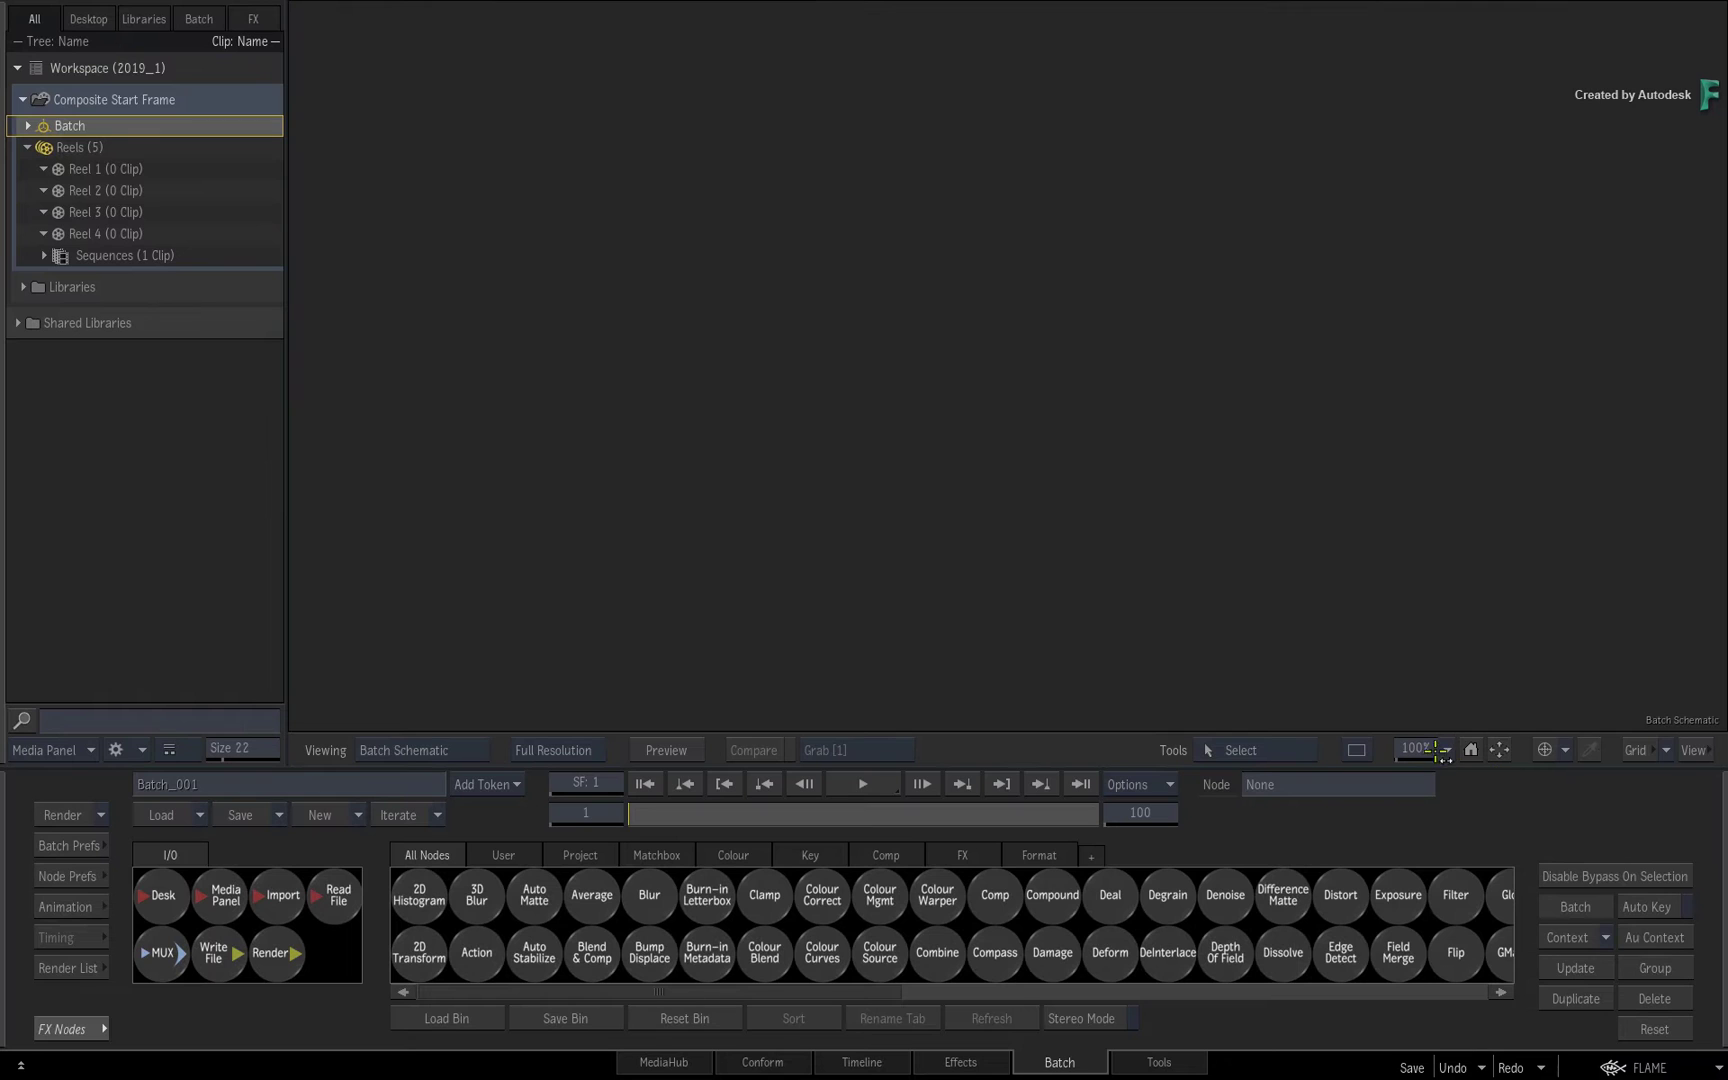
pyautogui.rightClick(220, 141)
pyautogui.click(310, 314)
# Create a Batch FX on the A020_C042_07297V clip in the timeline
pyautogui.click(889, 1058)
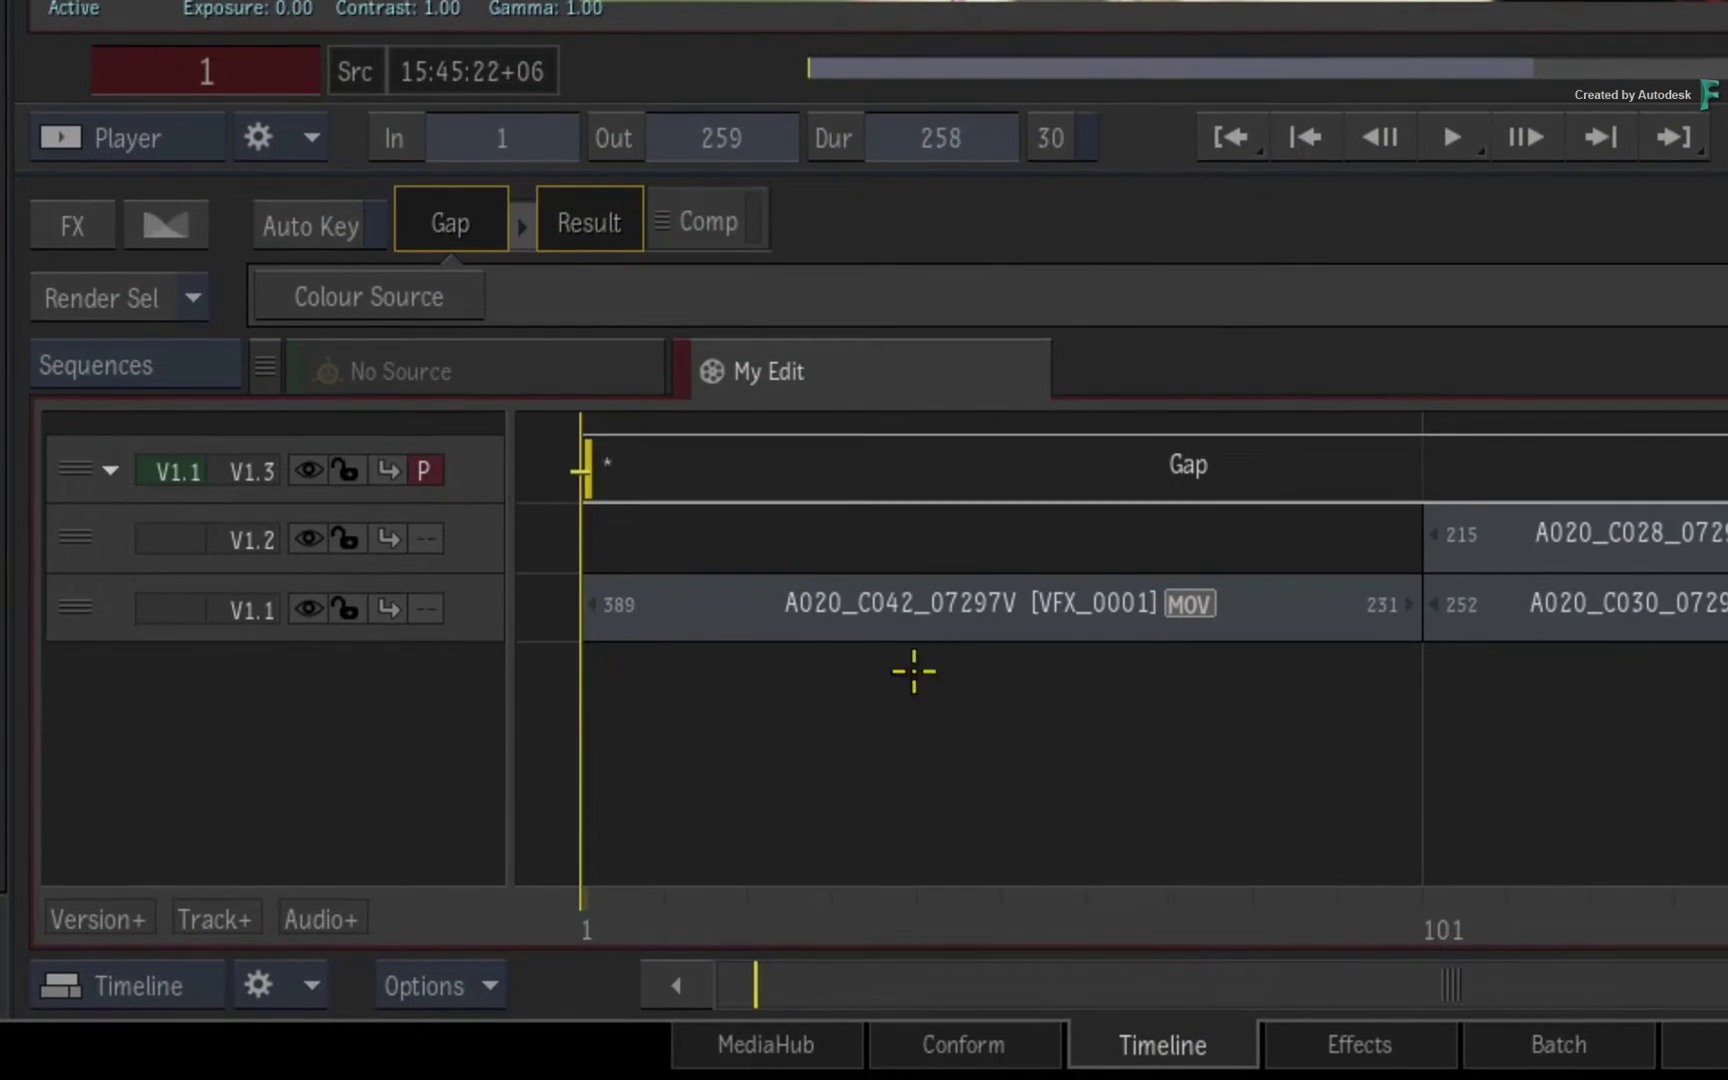
pyautogui.click(914, 605)
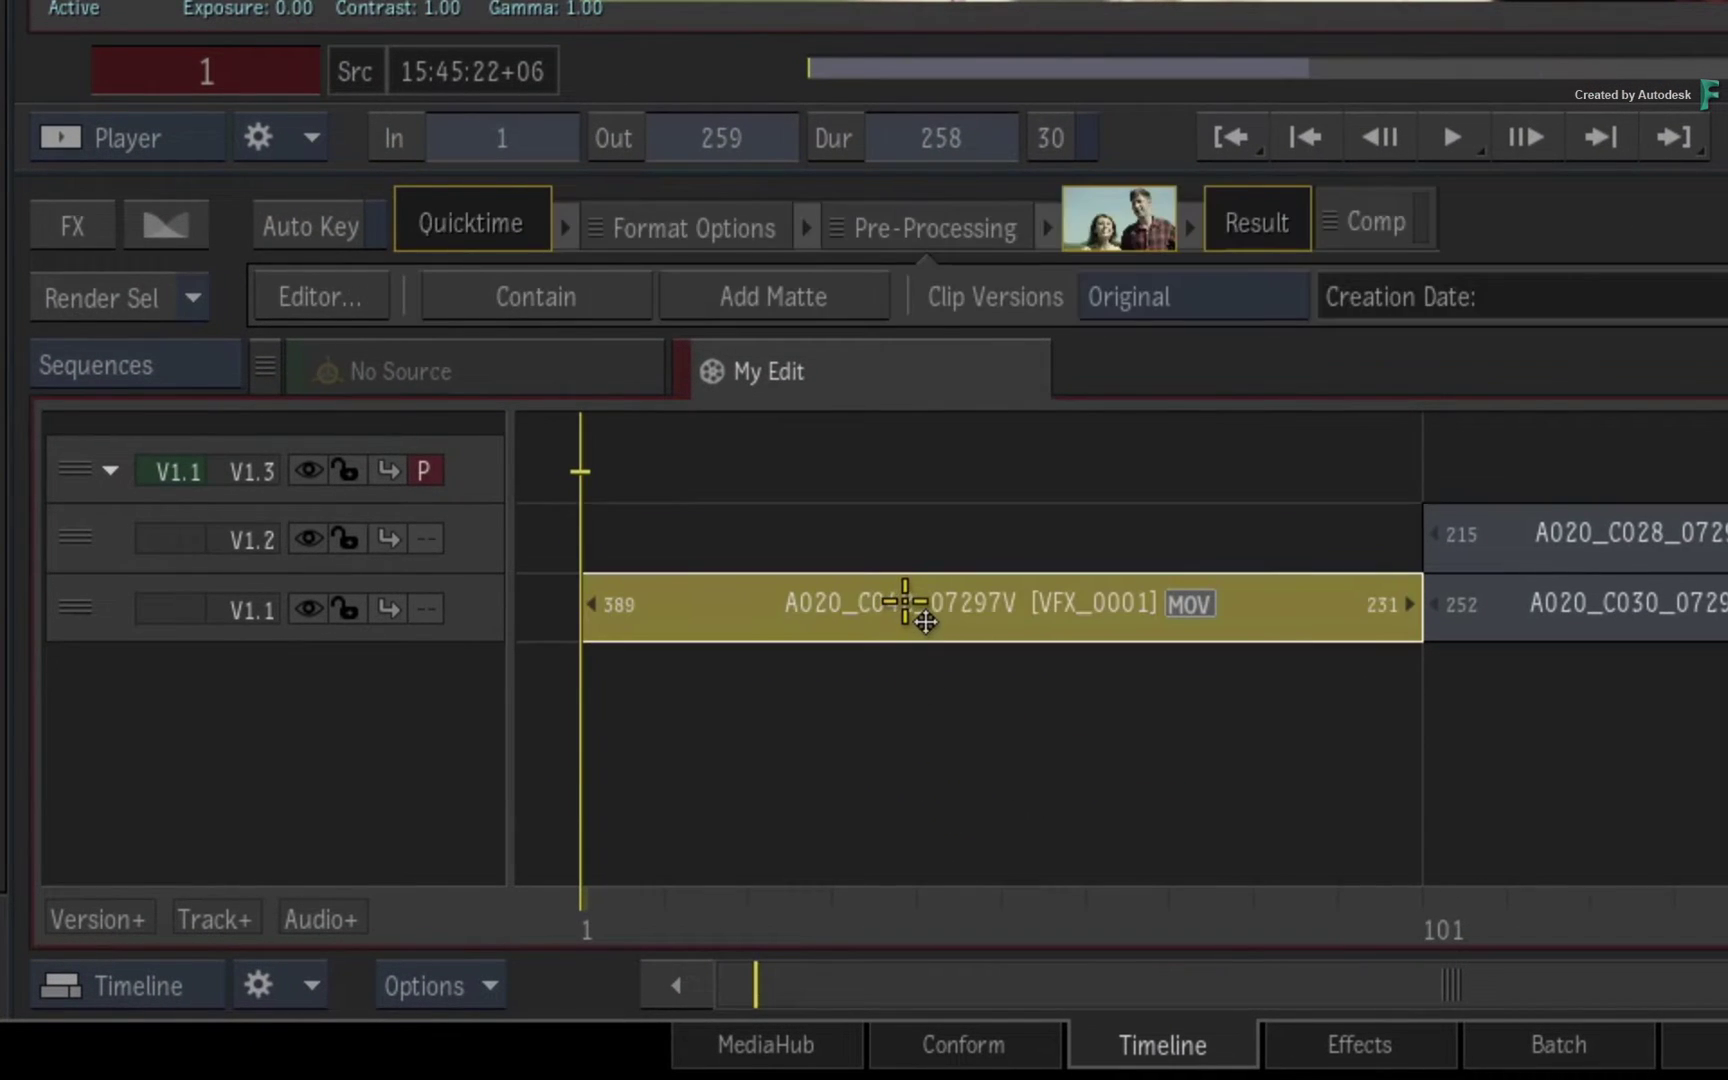
pyautogui.rightClick(914, 588)
pyautogui.click(258, 256)
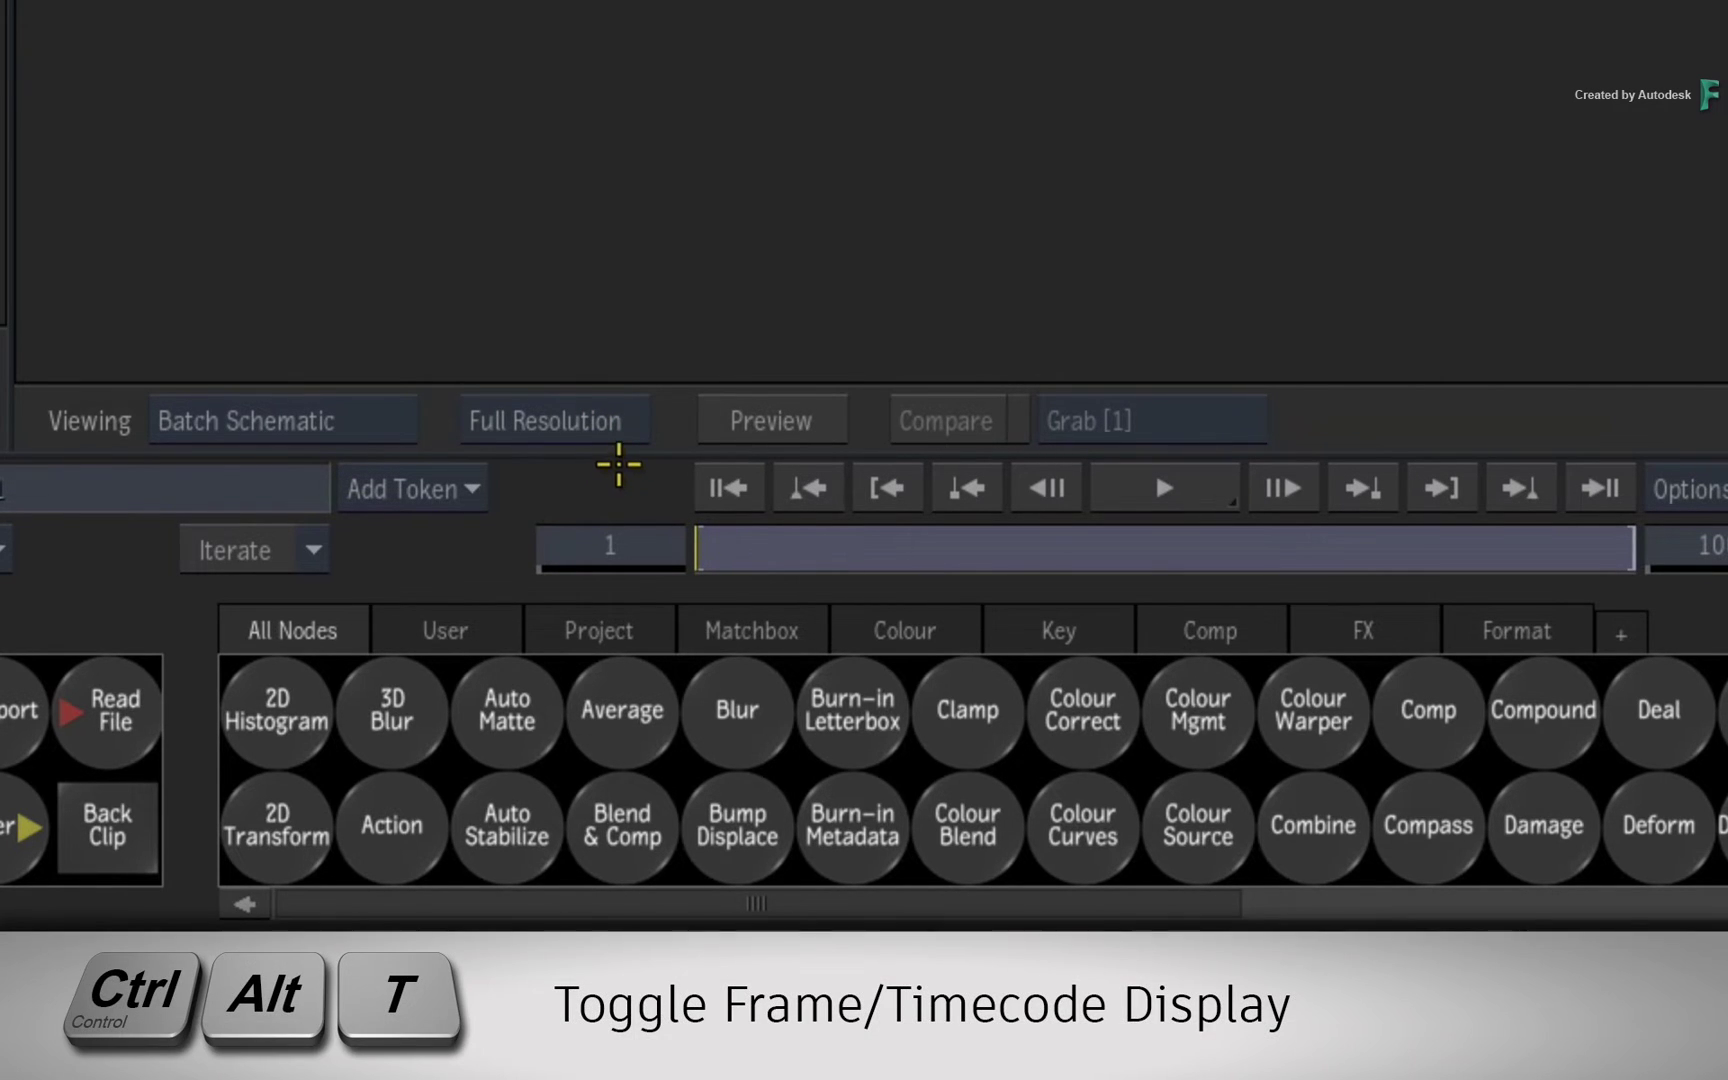
# Toggle the Batch FX frame fields to timecode and back to frame numbers with Ctrl+Alt+T
pyautogui.hotkey('ctrl', 'alt', 't')
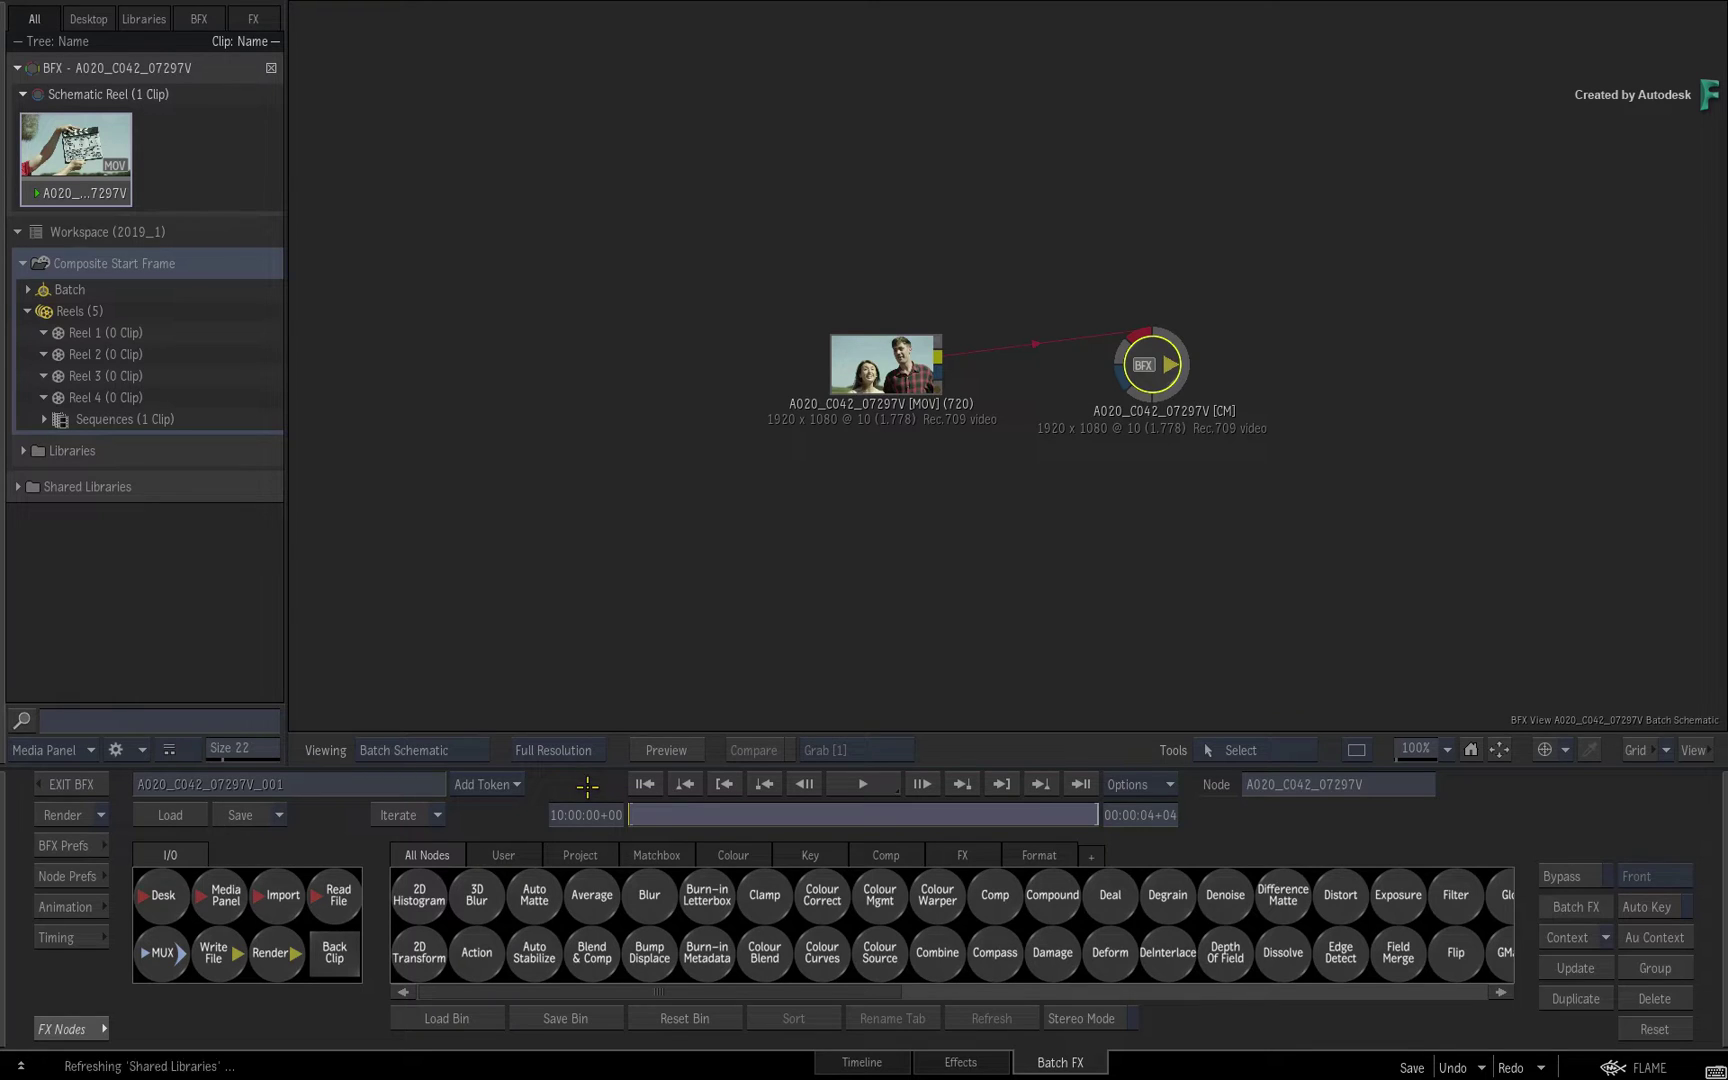
pyautogui.hotkey('ctrl', 'alt', 't')
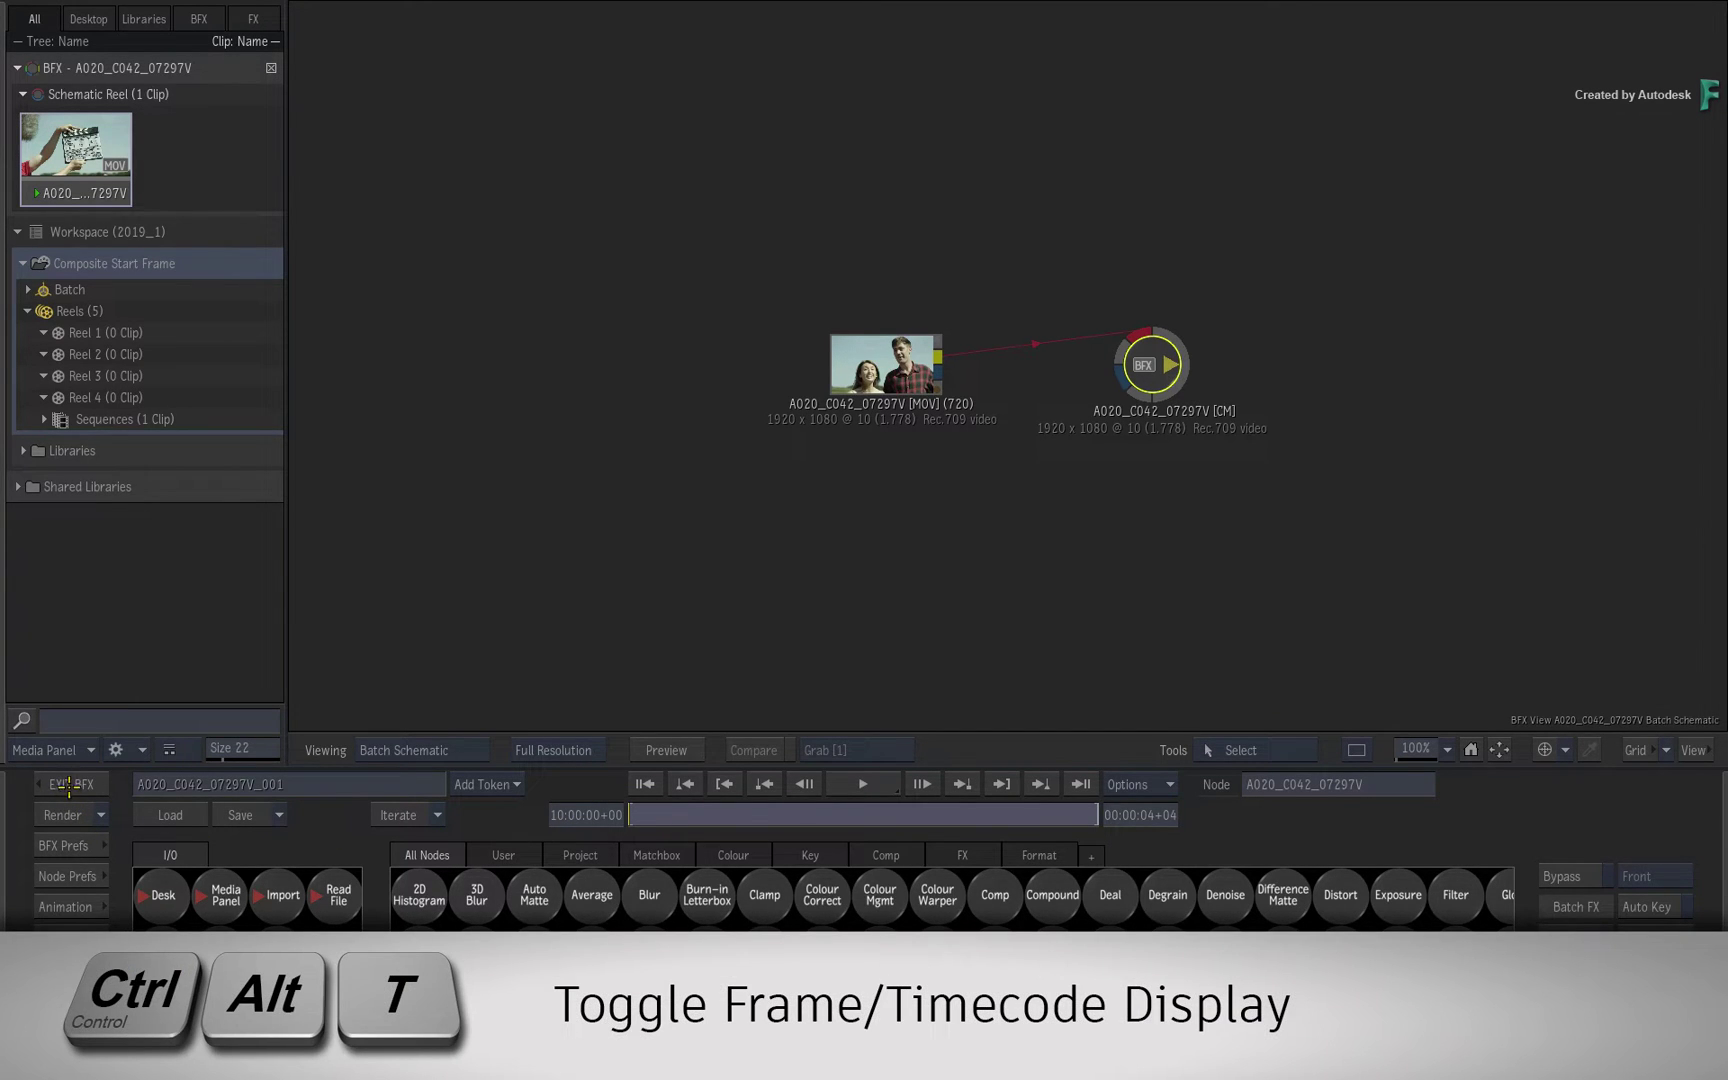
pyautogui.hotkey('ctrl', 'alt', 't')
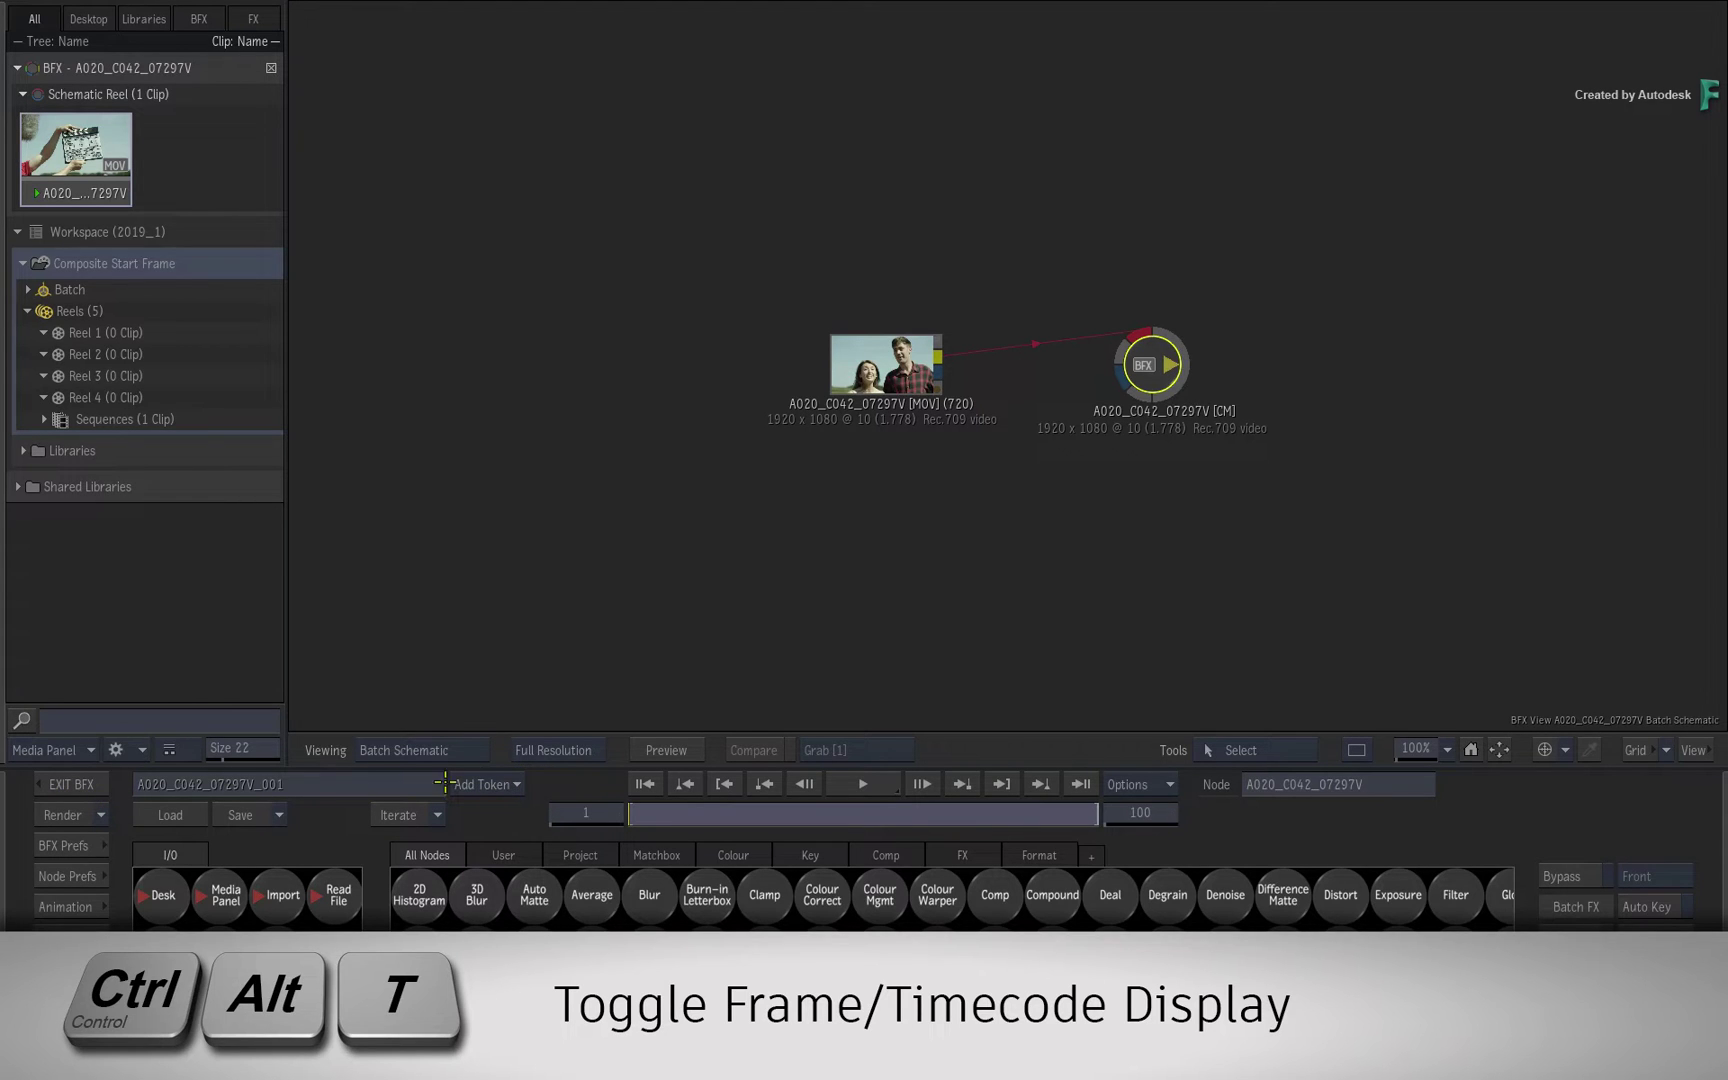
# Exit the Batch FX, deselect the clip, scrub to frame 156, and open the Conform view
pyautogui.click(85, 784)
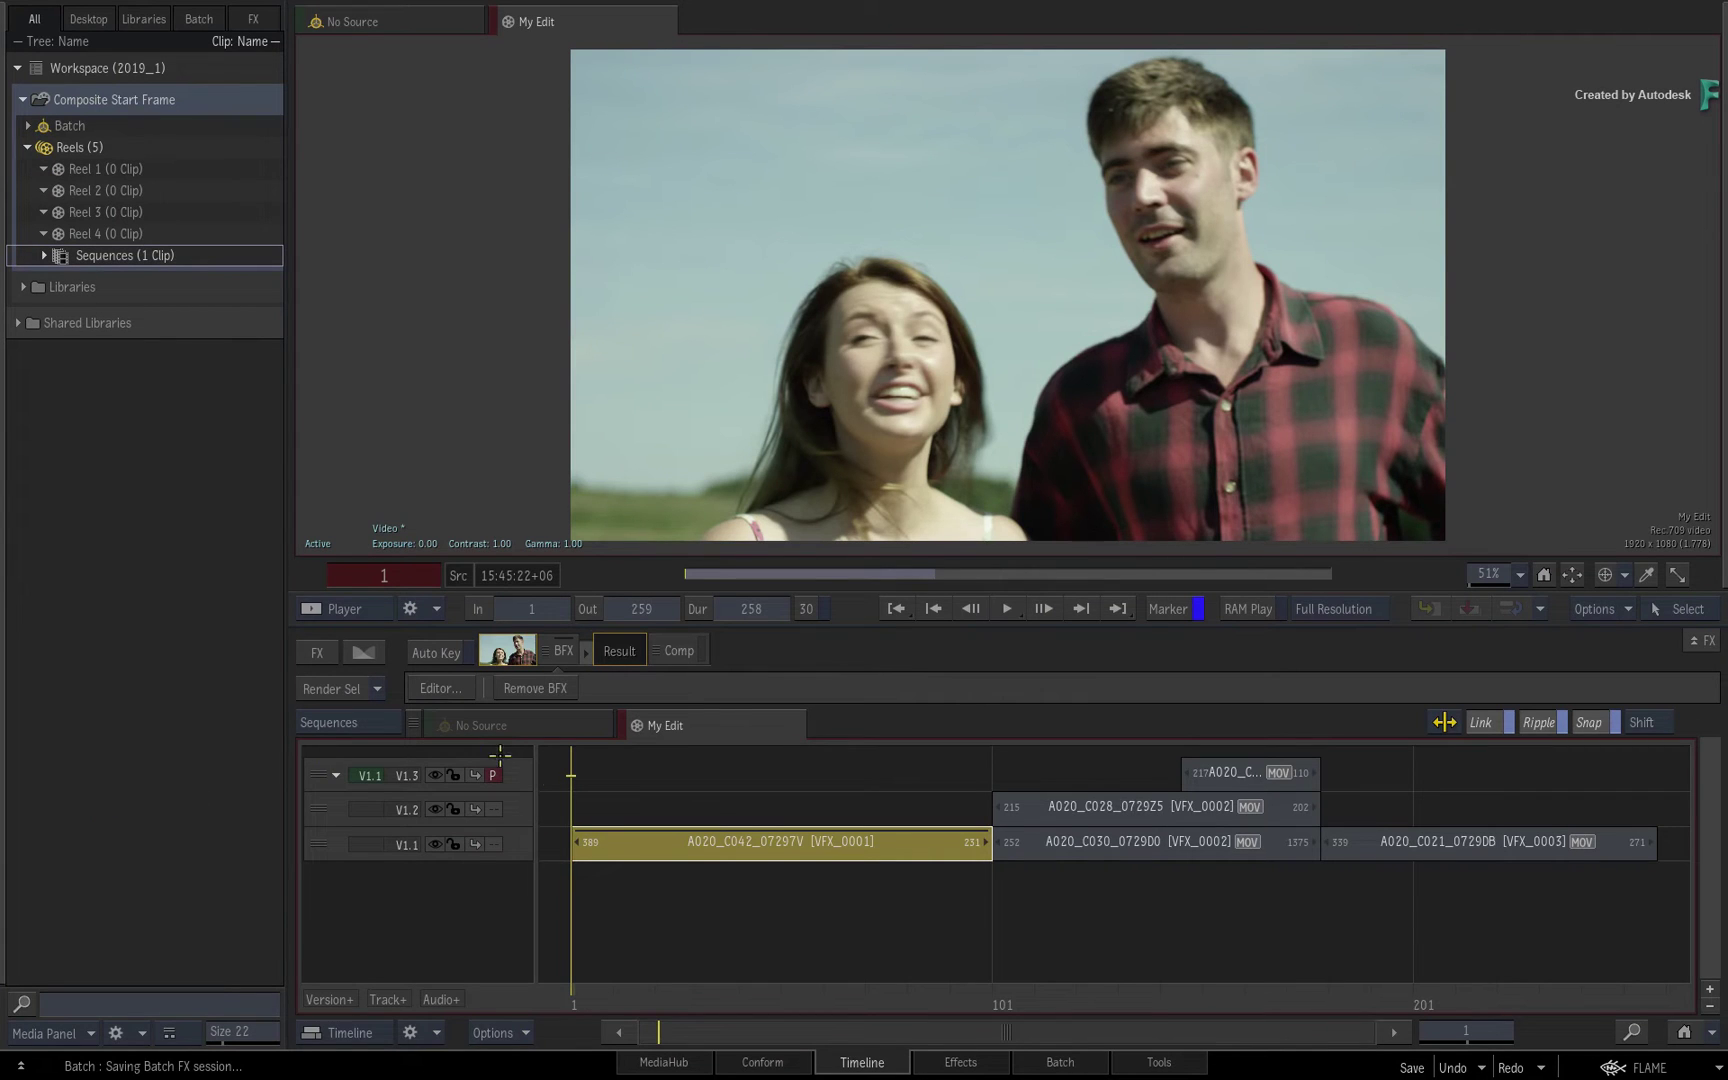
pyautogui.click(649, 940)
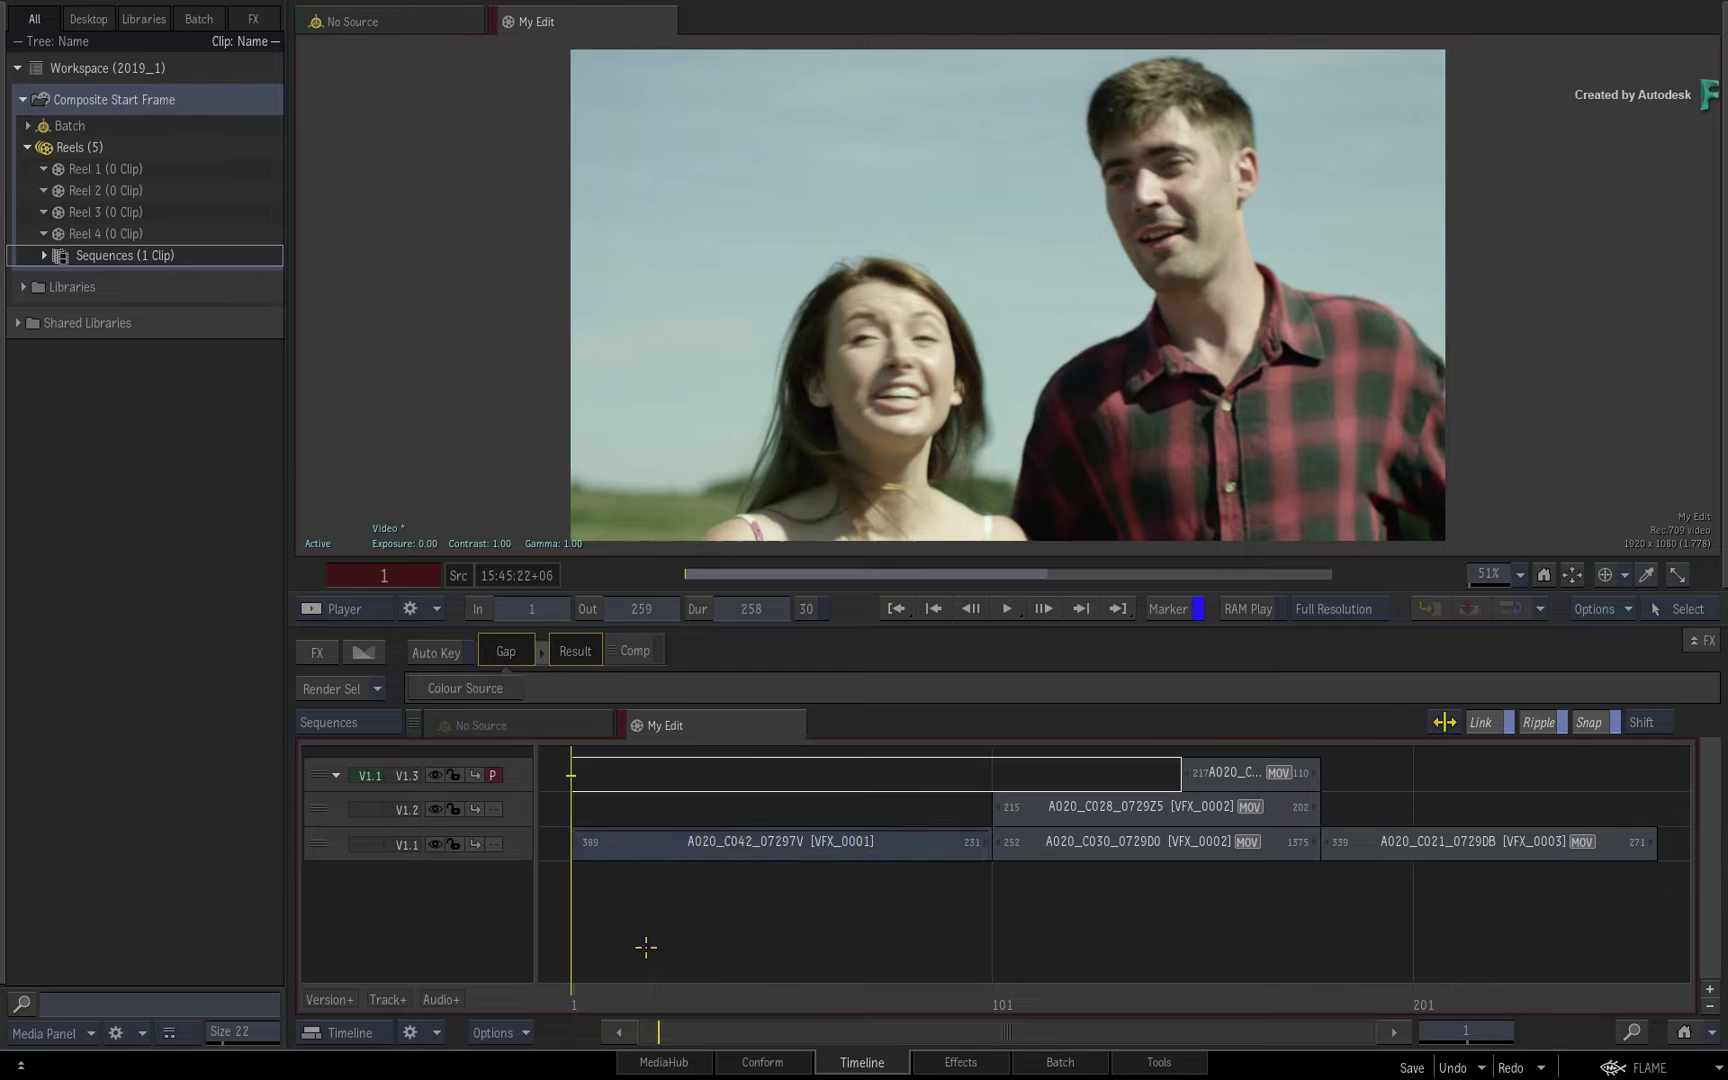
pyautogui.moveTo(606, 991); pyautogui.dragTo(1227, 965)
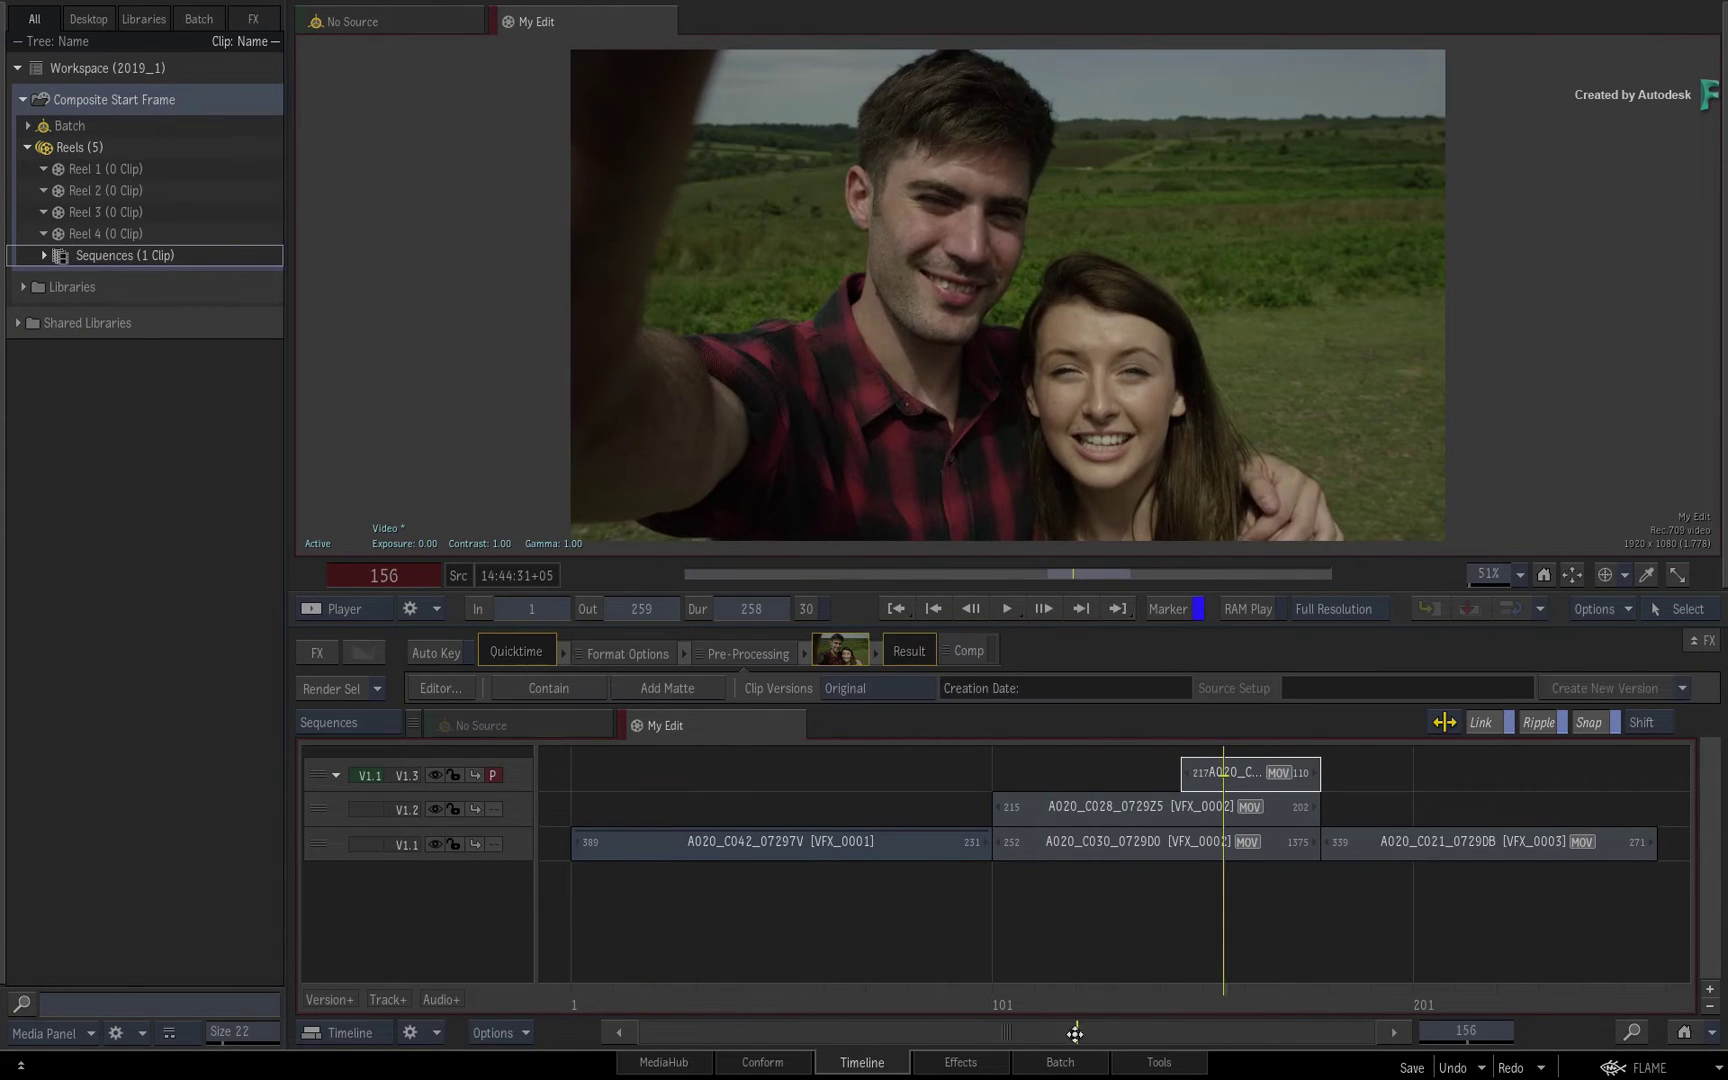
pyautogui.scroll(3, 1041, 880)
pyautogui.scroll(3, 1041, 880)
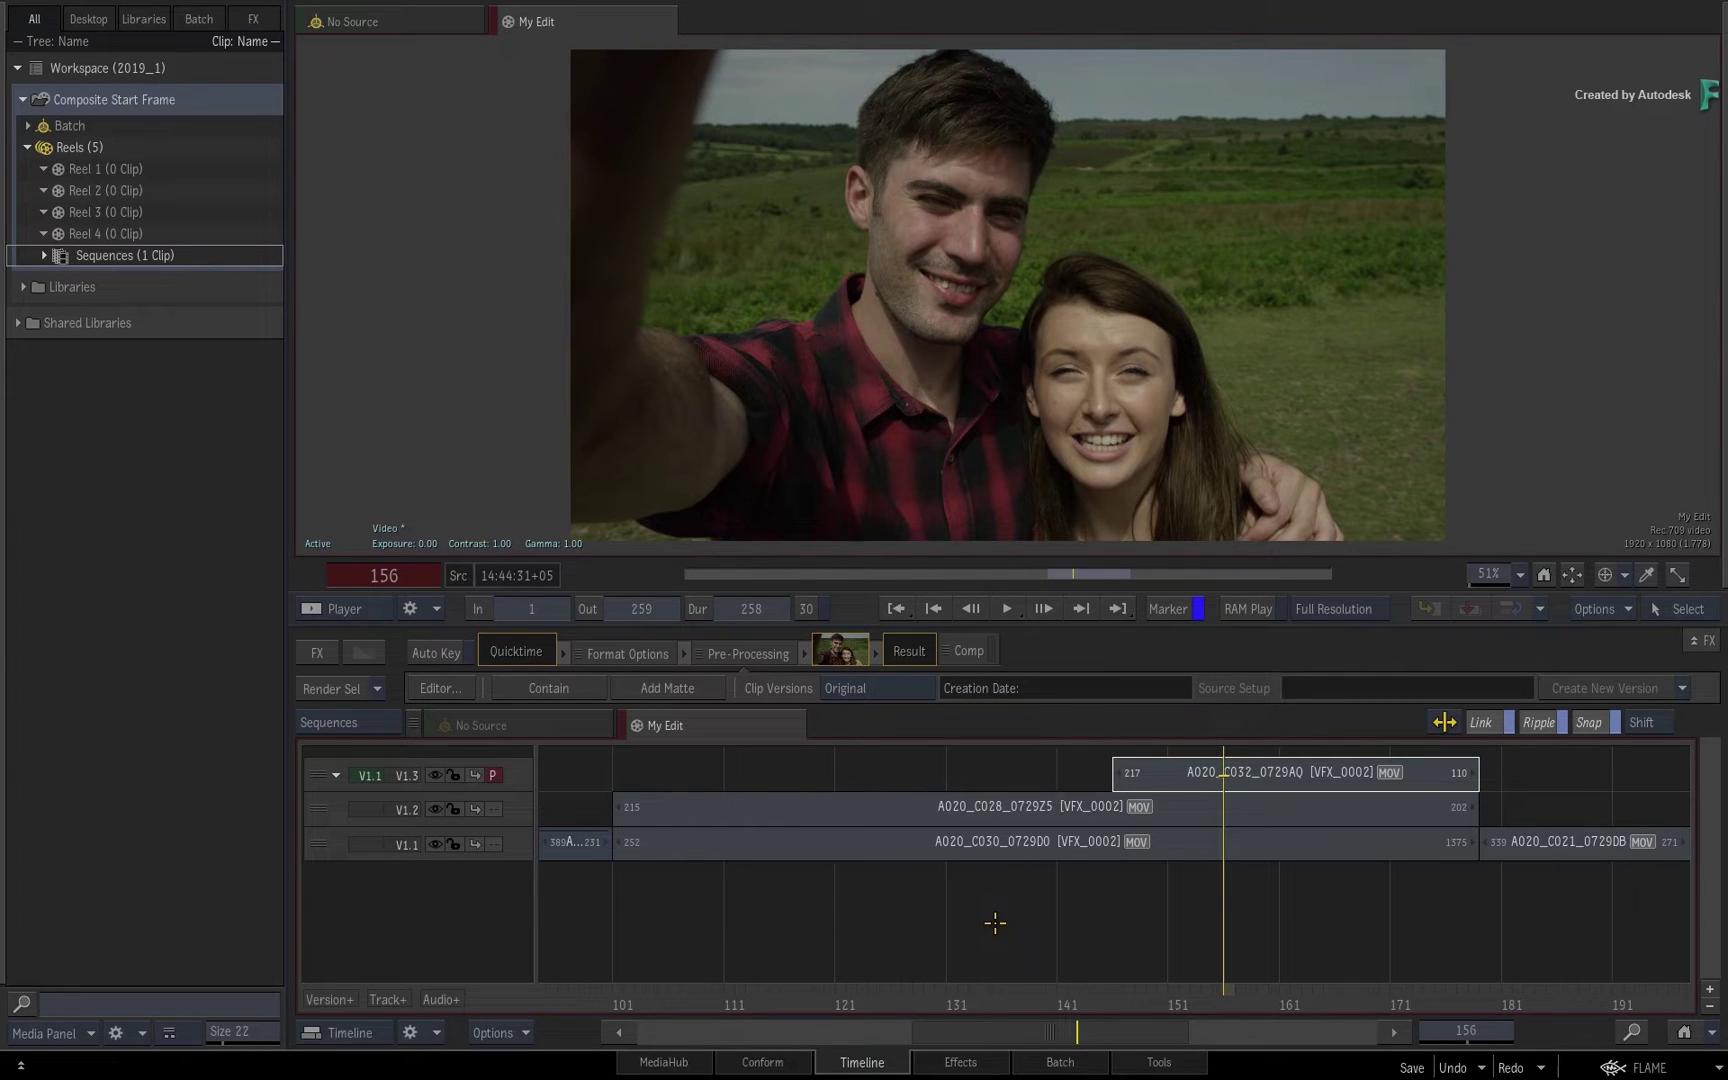
pyautogui.click(765, 1061)
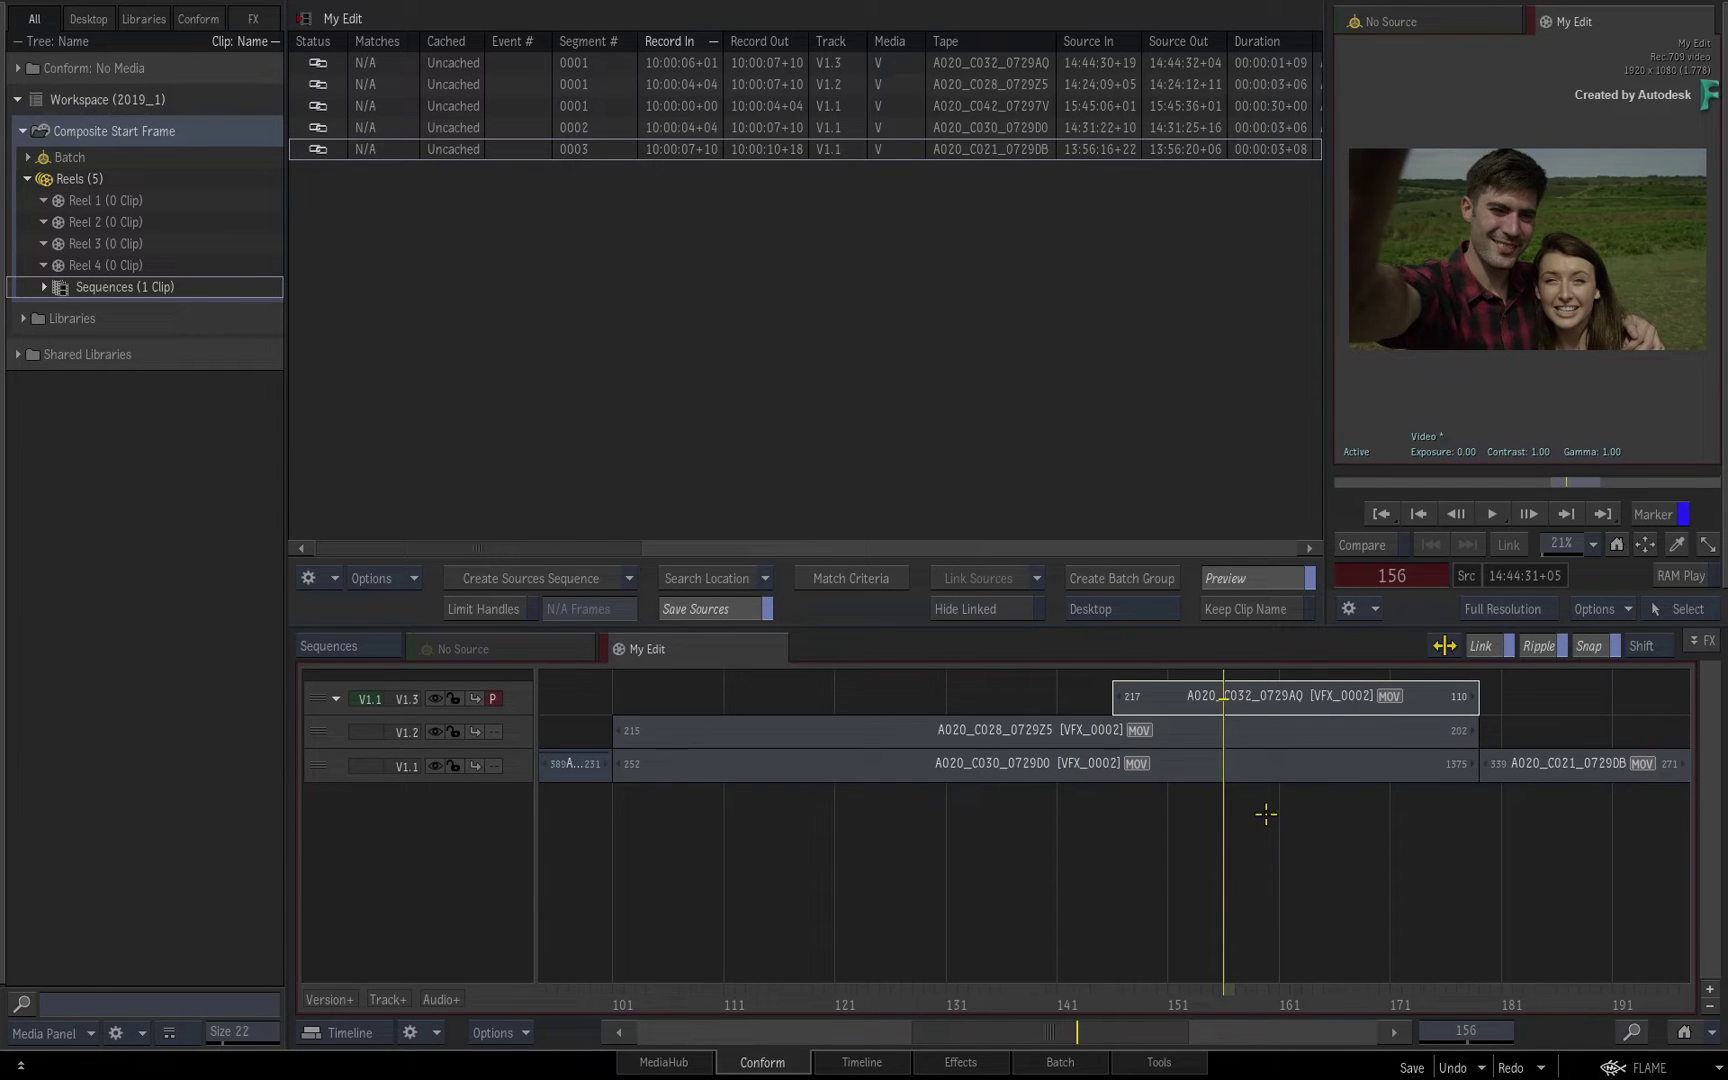
pyautogui.click(1266, 766)
pyautogui.keyDown('ctrl'); pyautogui.click(1265, 735); pyautogui.keyUp('ctrl')
pyautogui.keyDown('ctrl'); pyautogui.click(1262, 700); pyautogui.keyUp('ctrl')
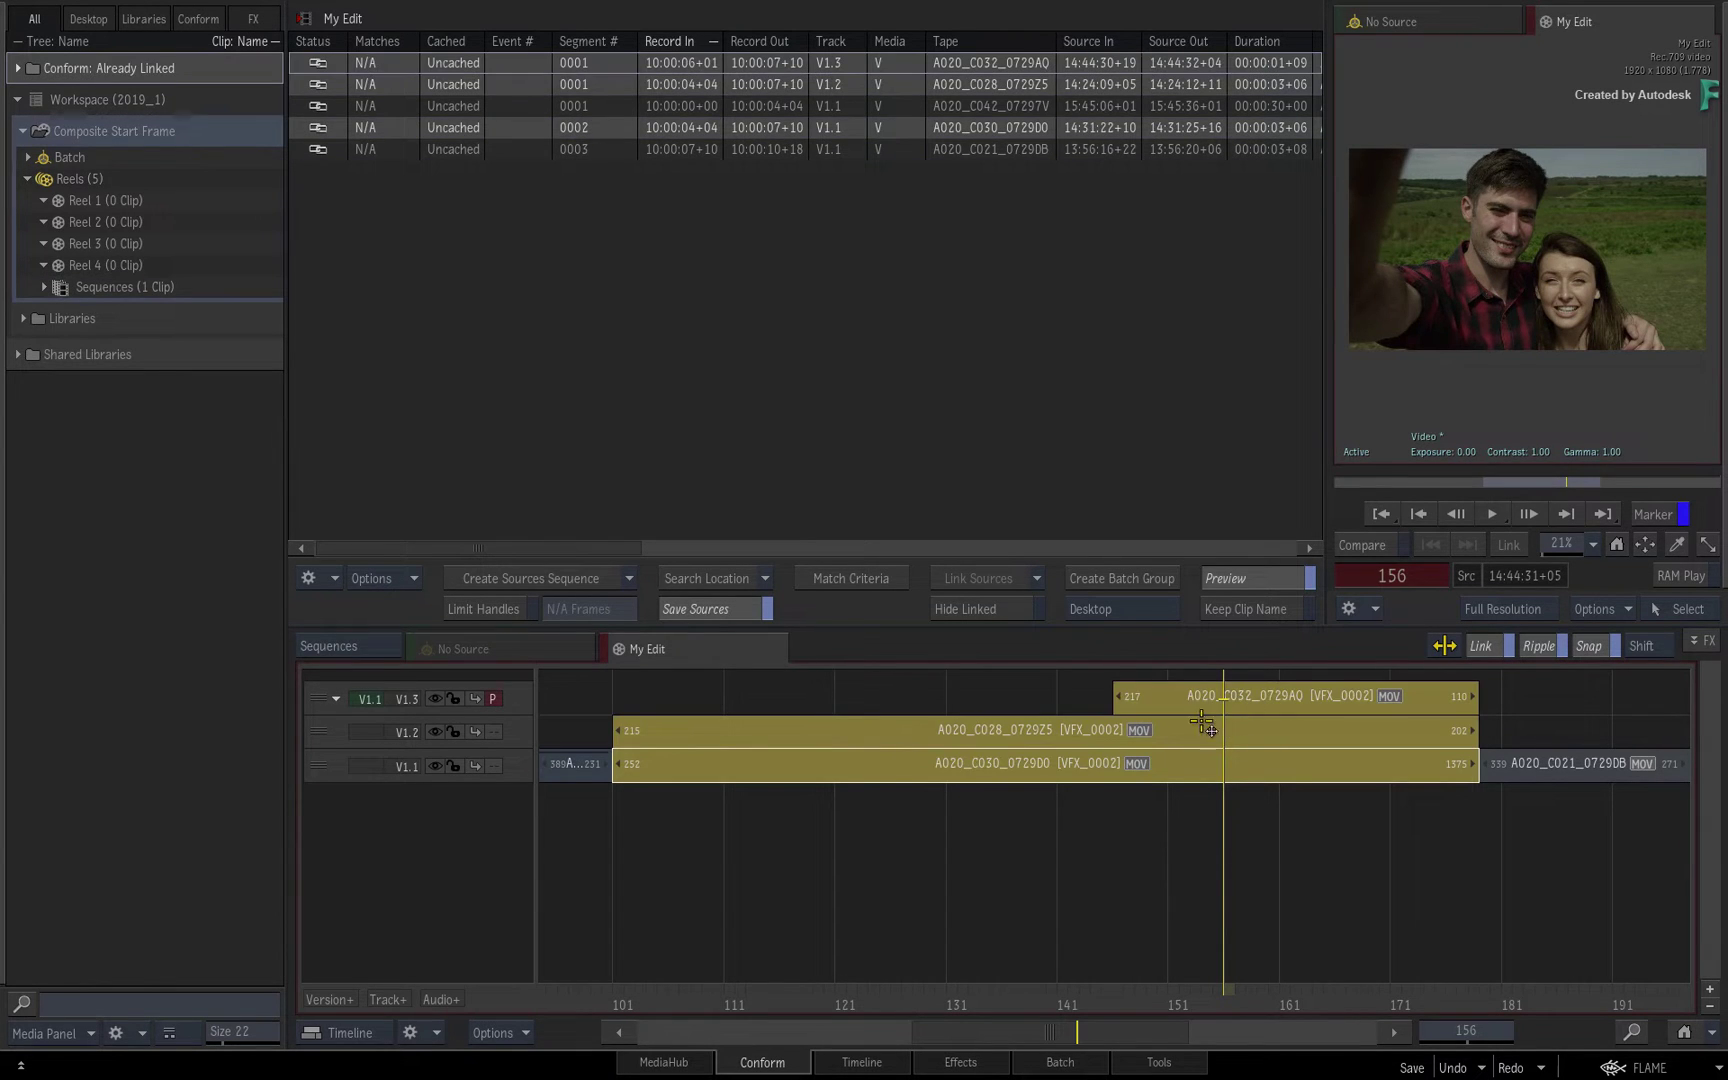
pyautogui.click(1122, 578)
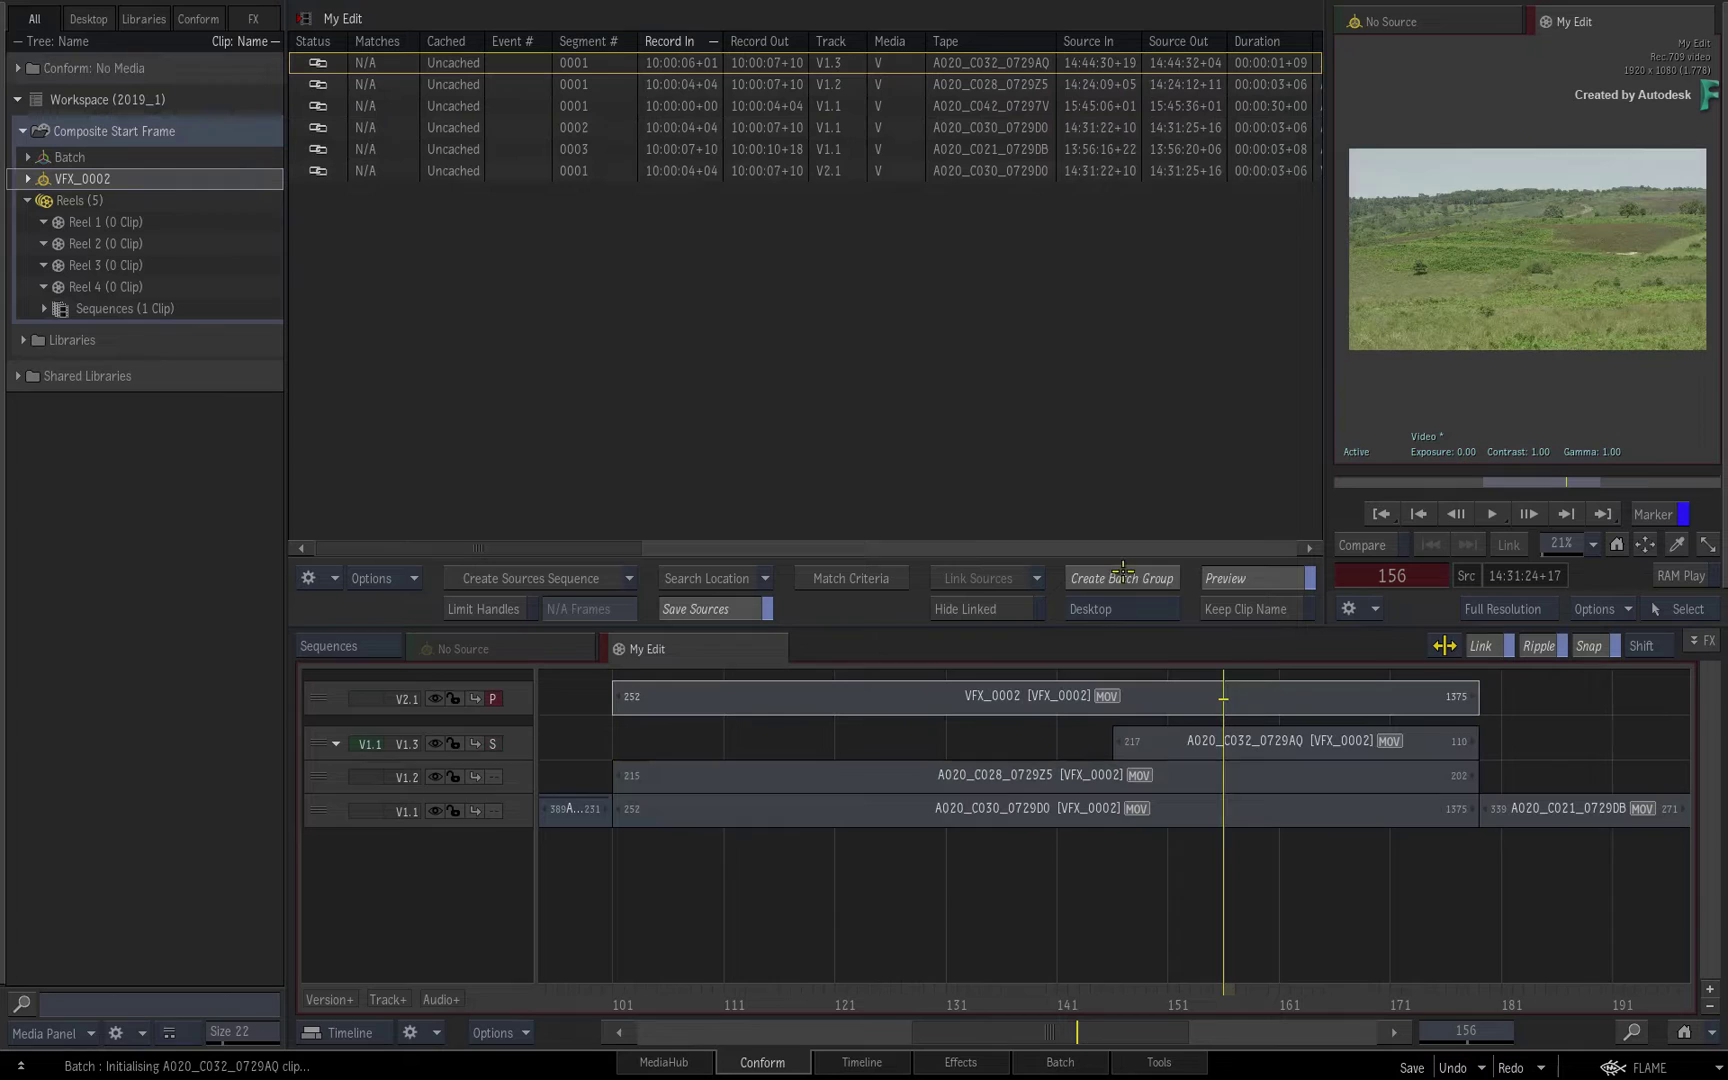
pyautogui.click(913, 700)
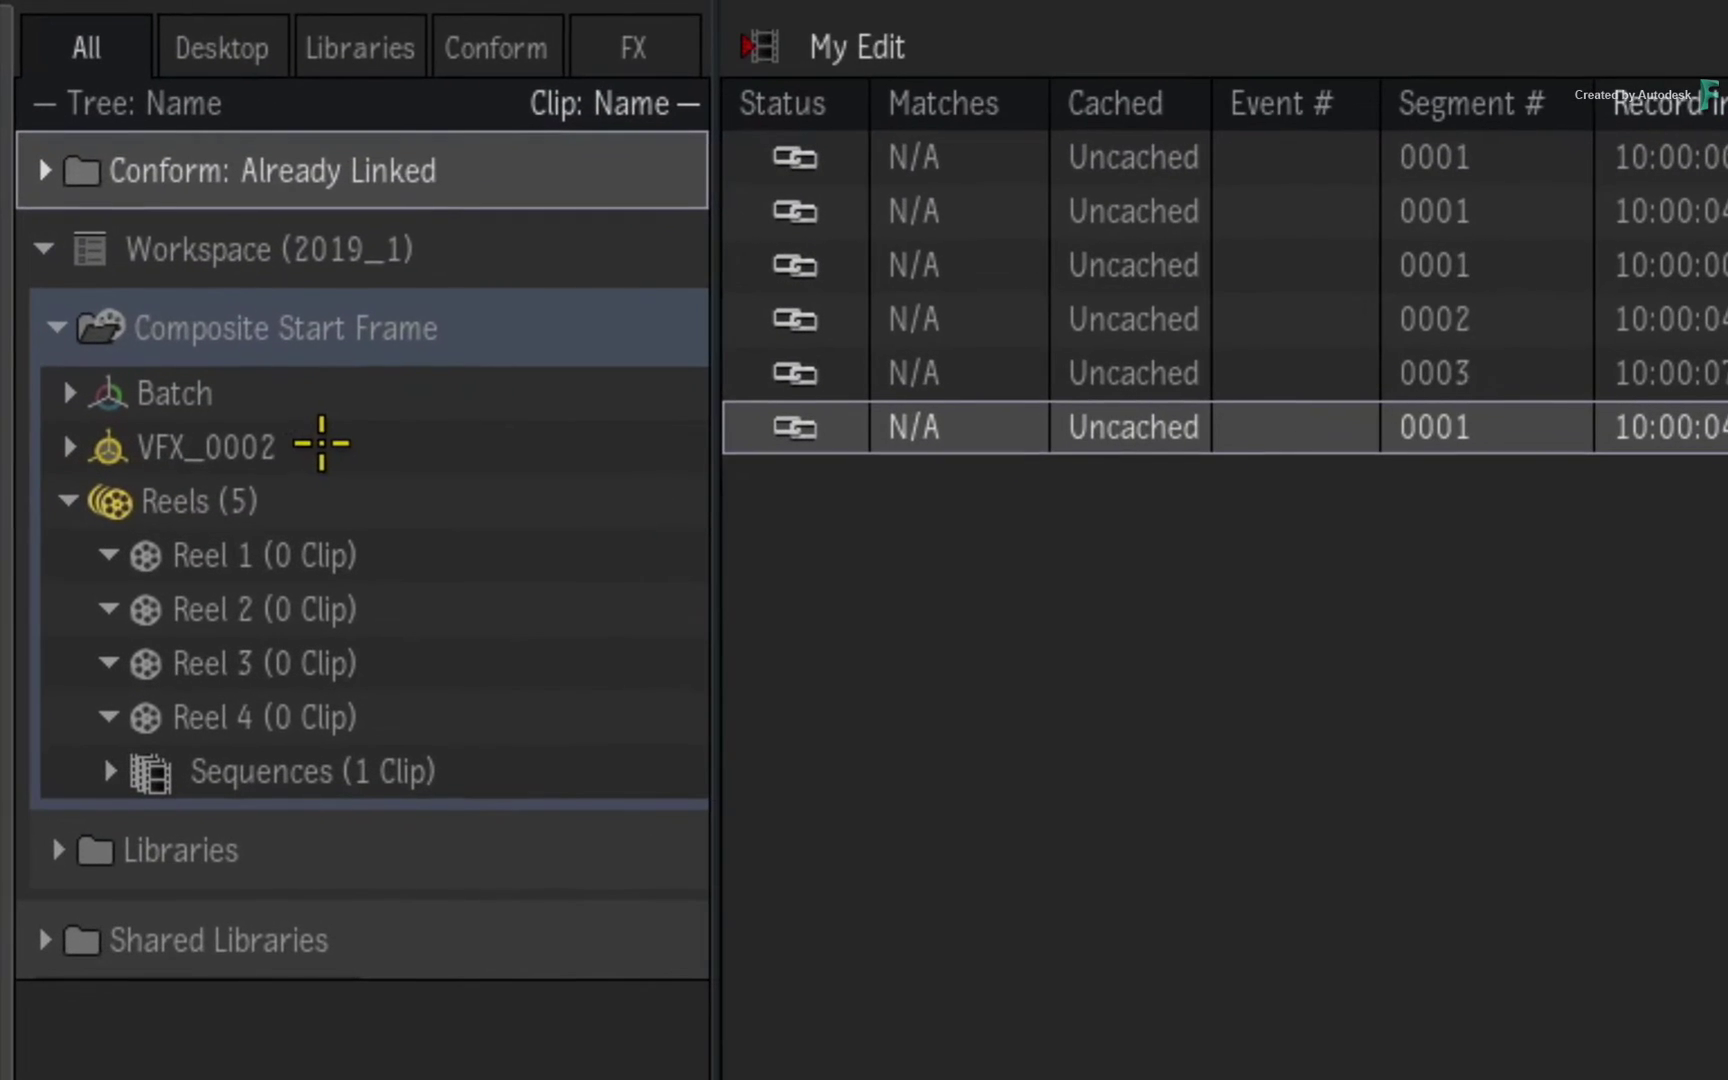
pyautogui.click(129, 179)
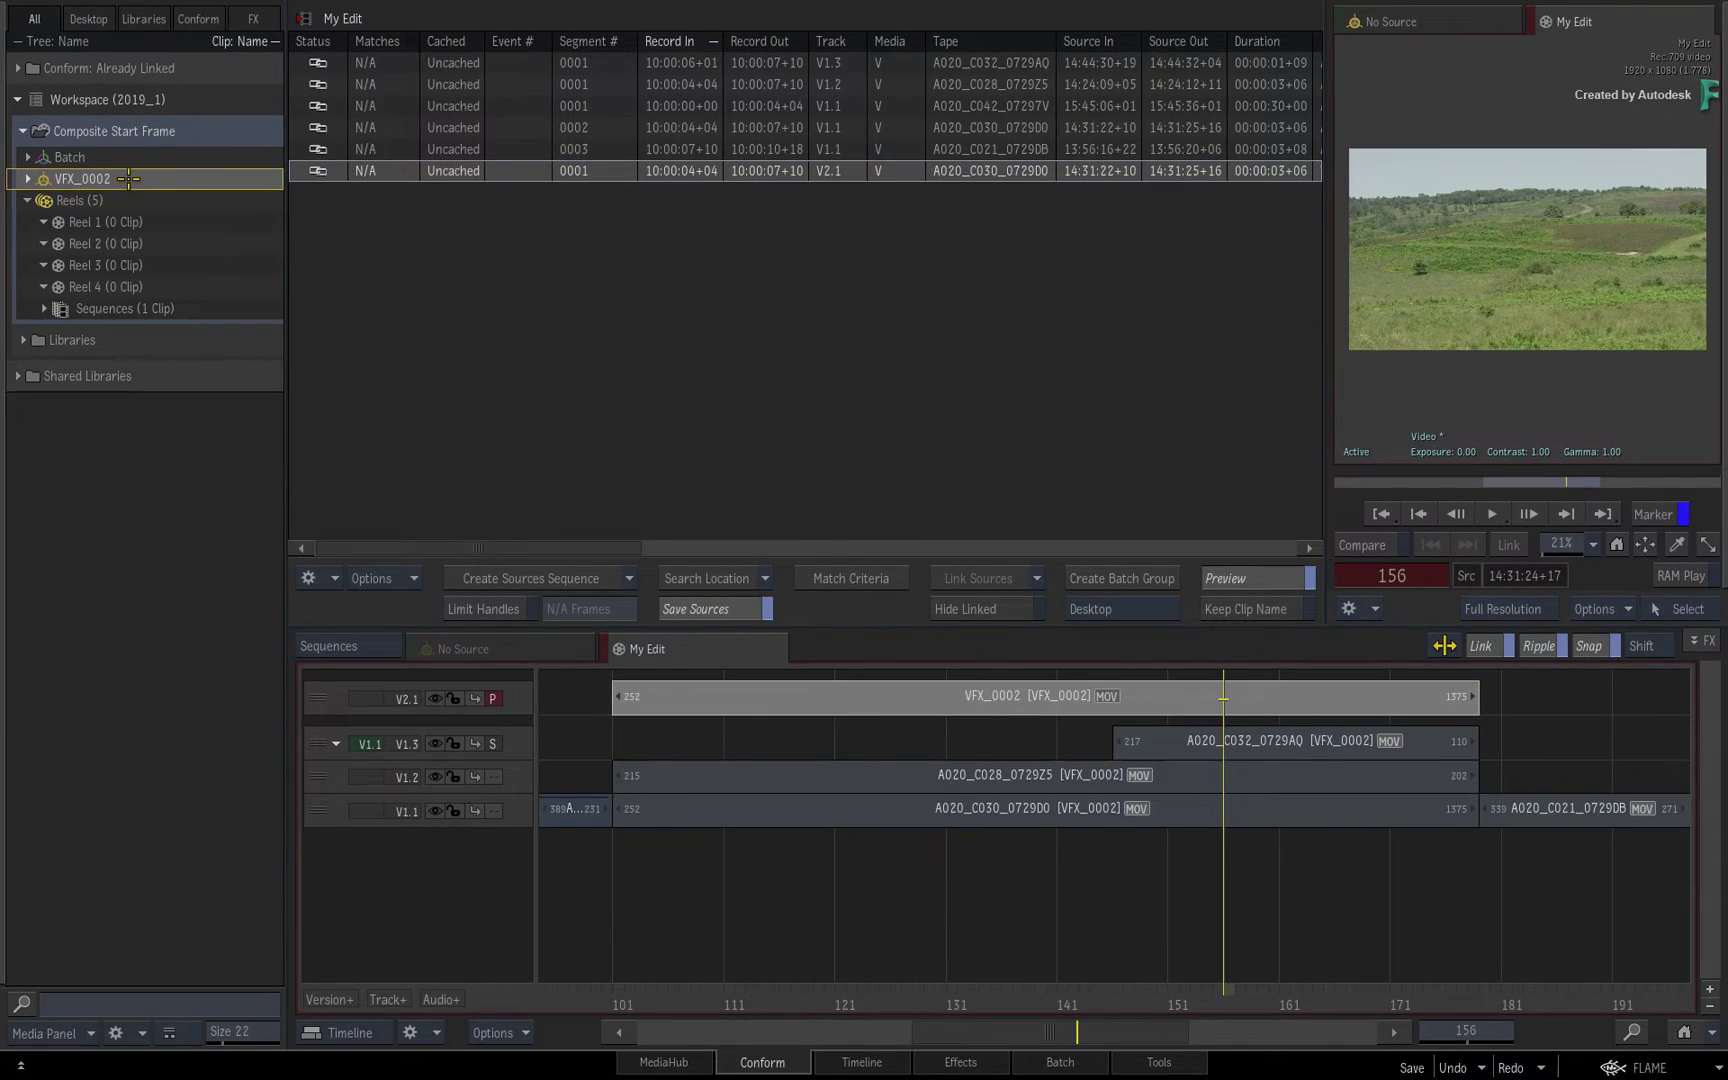
# Open the VFX_0002 batch group and drag its Render node right of the clip nodes
pyautogui.doubleClick(129, 179)
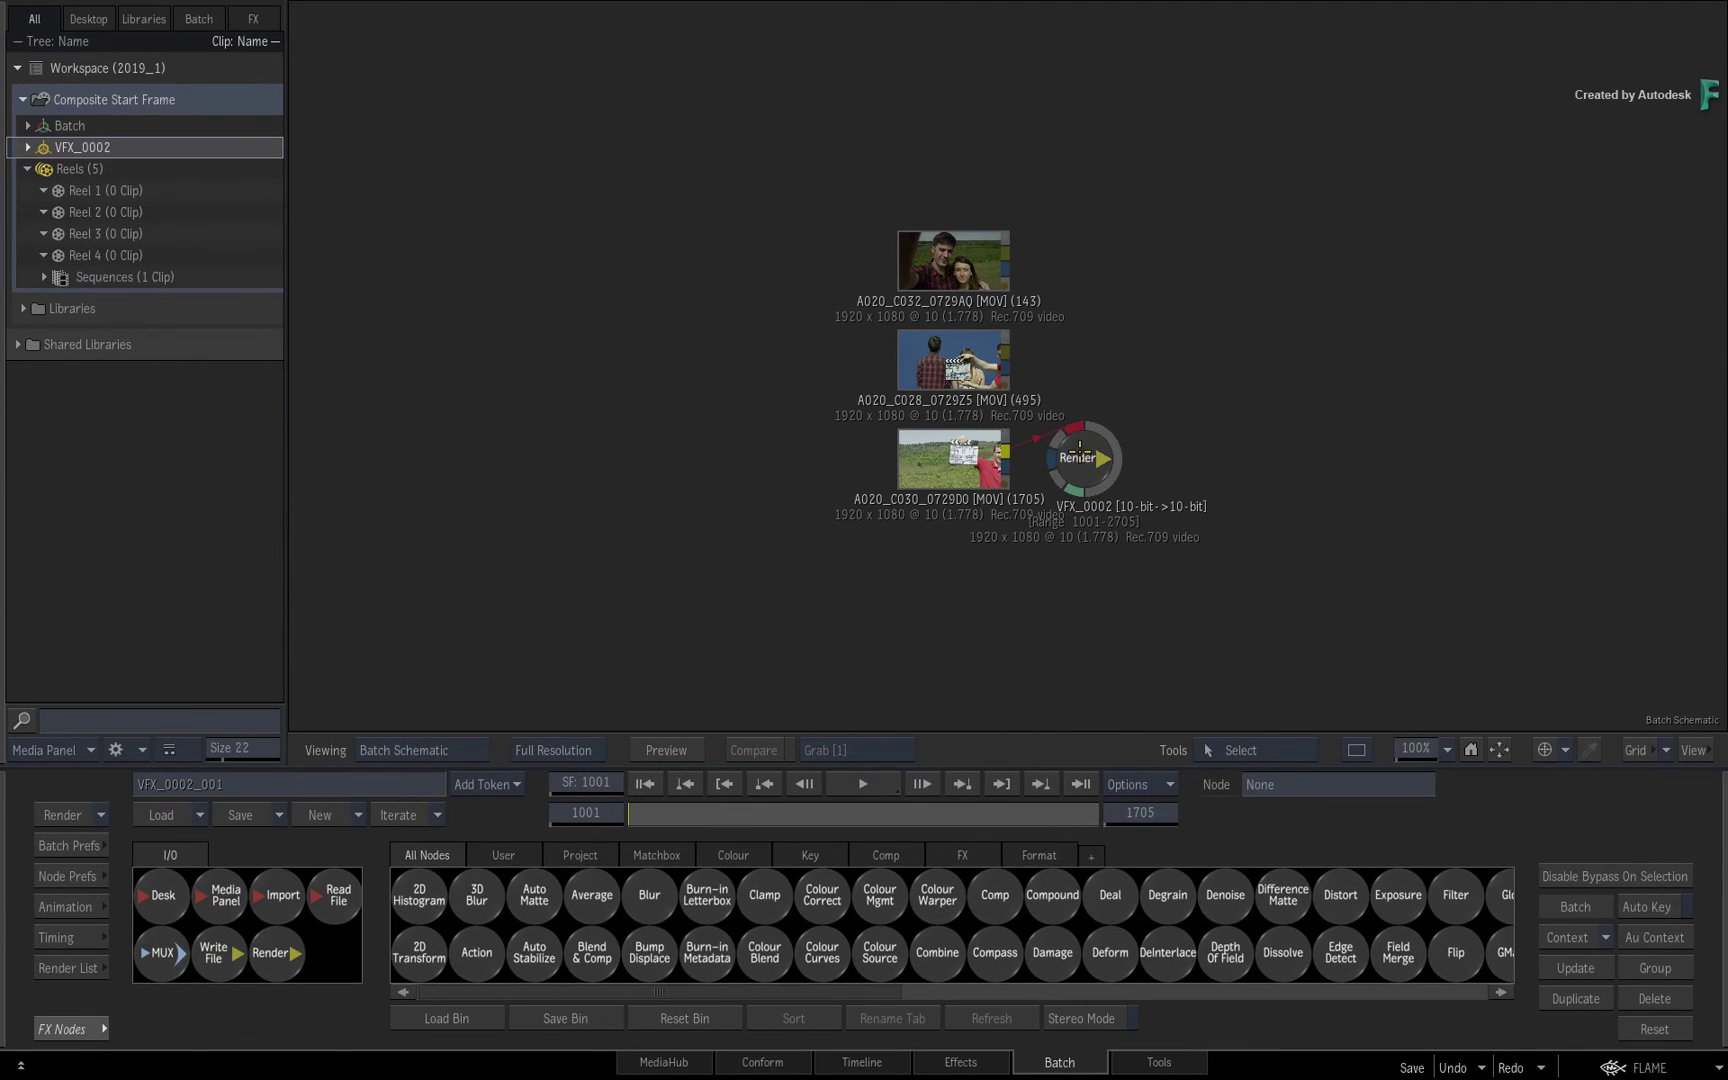
pyautogui.moveTo(1203, 298); pyautogui.dragTo(1370, 270)
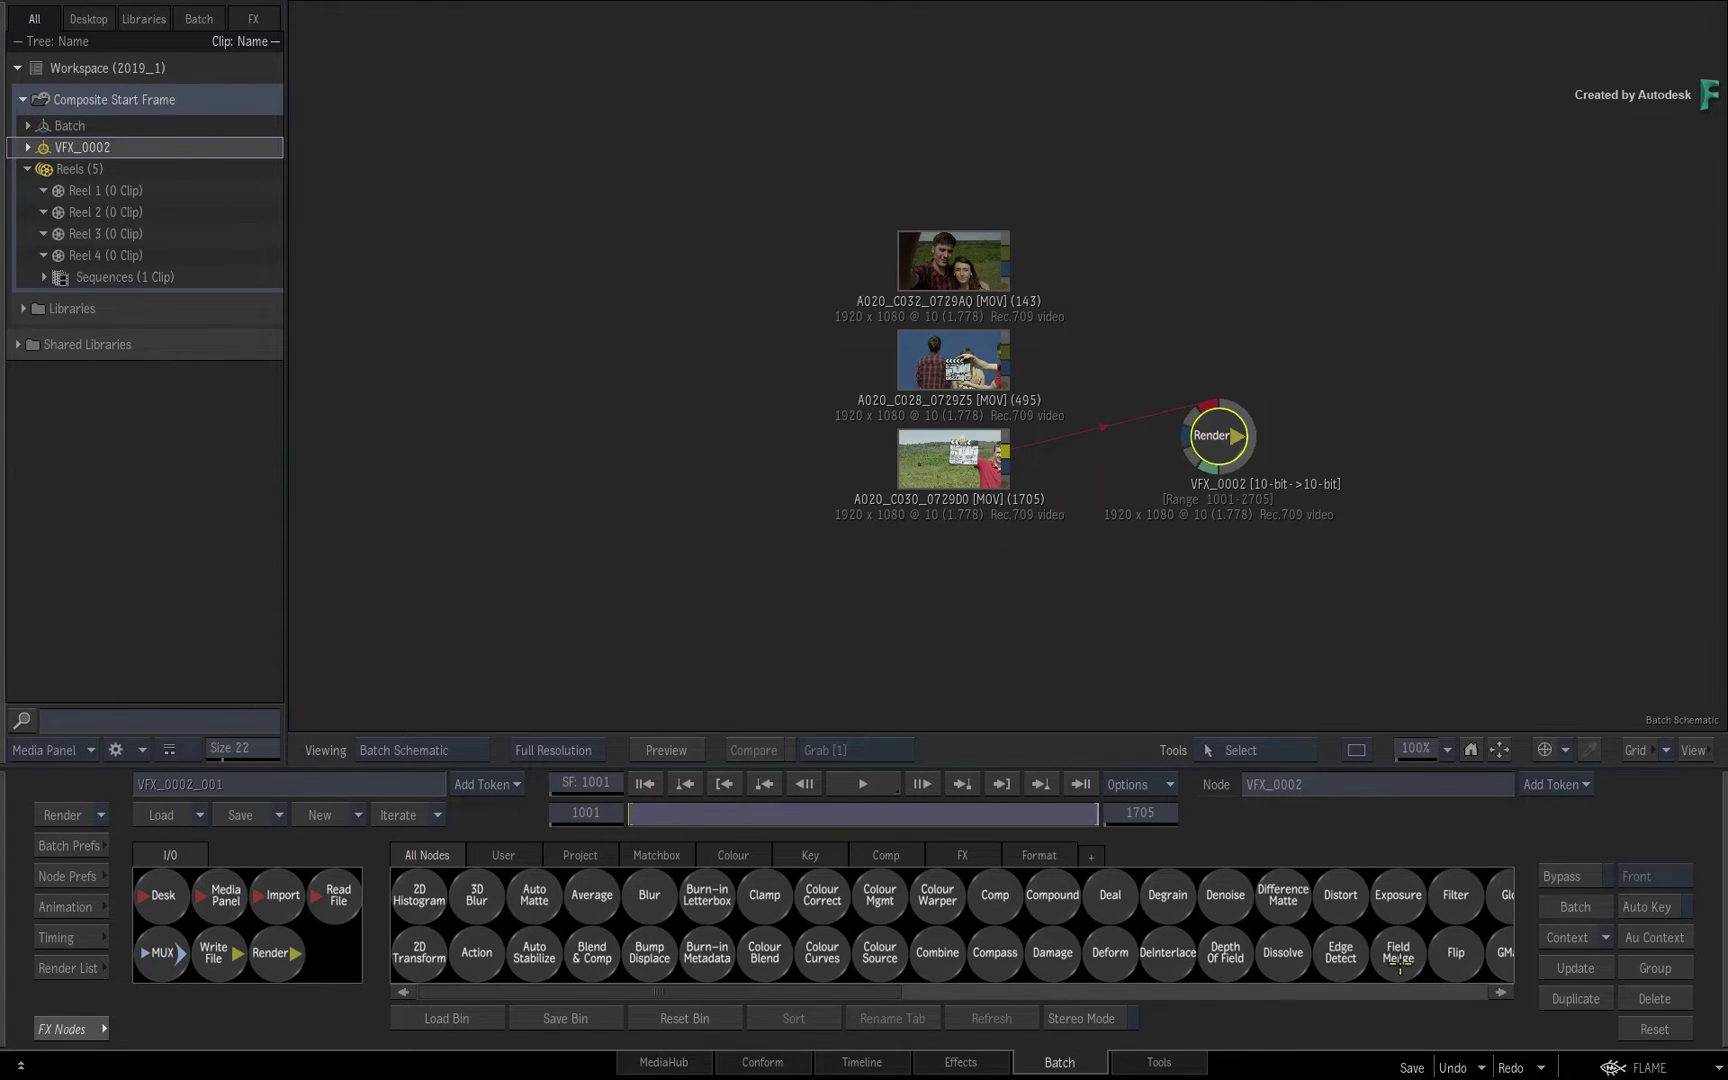
# Turn off Use in Create Batch Group and Use in Publish / Export, then return to Conform
pyautogui.click(1628, 1065)
pyautogui.moveTo(1509, 864)
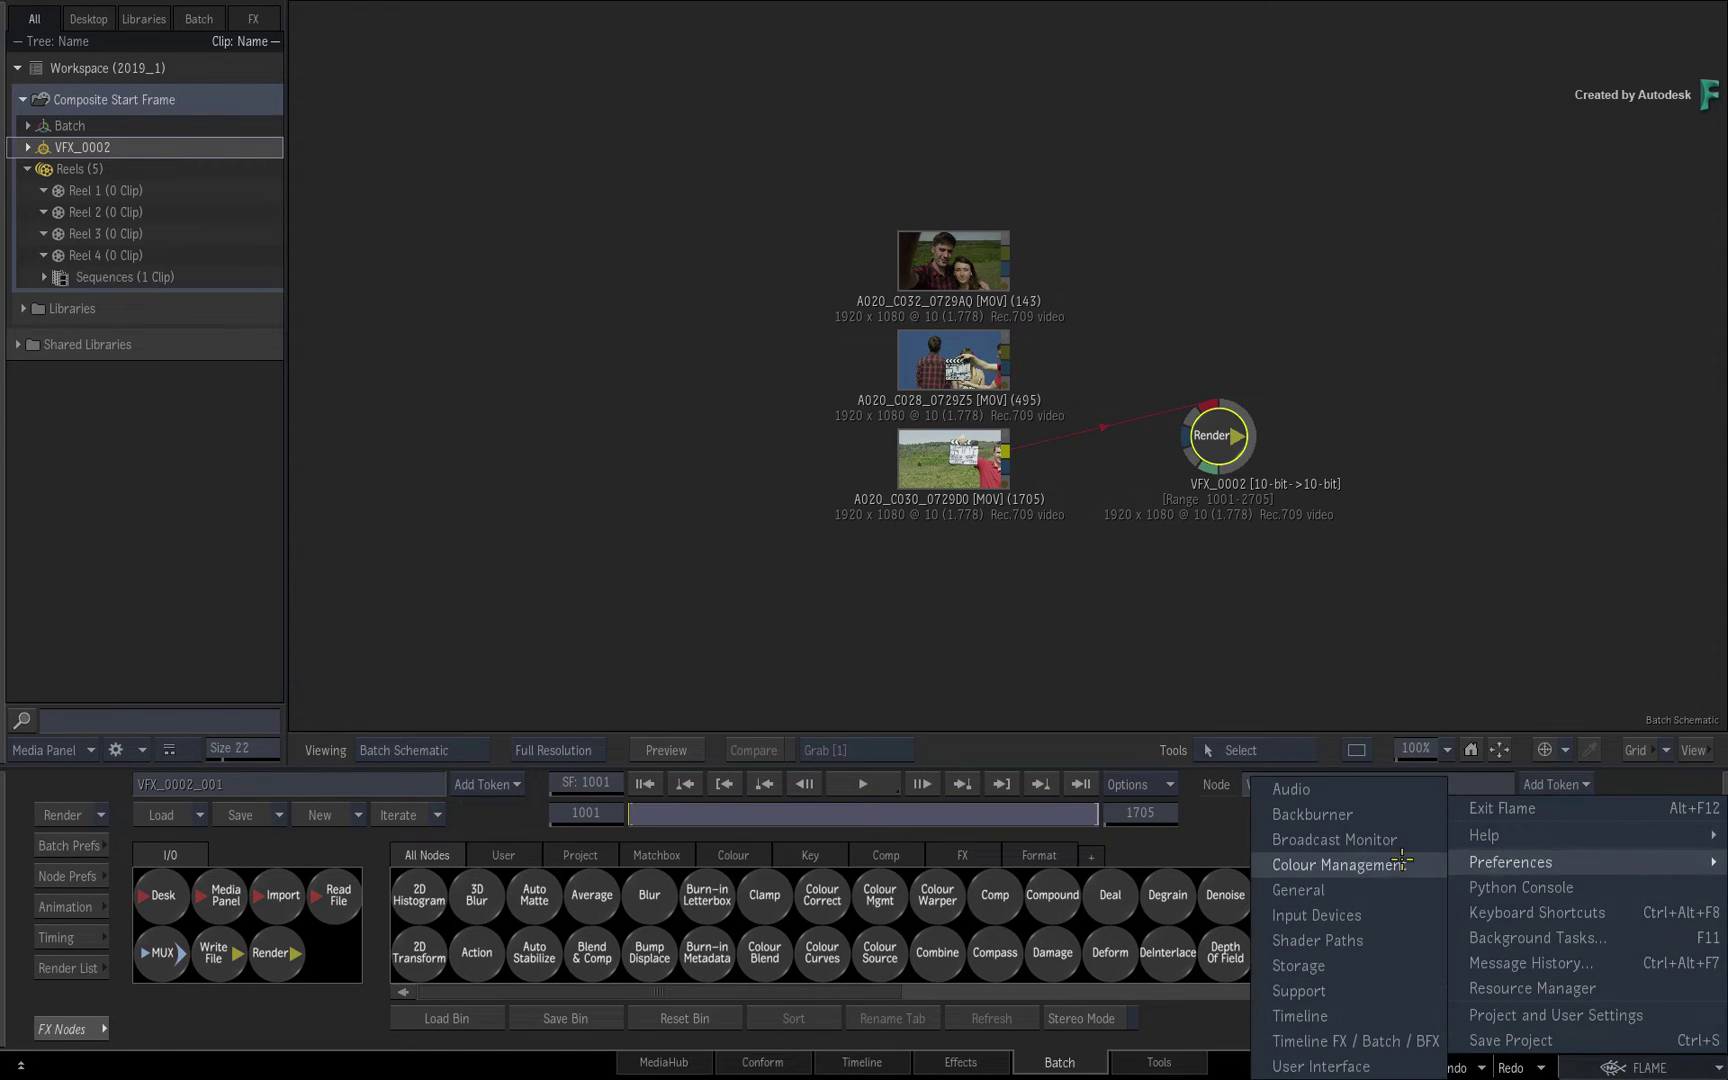
pyautogui.click(1356, 1040)
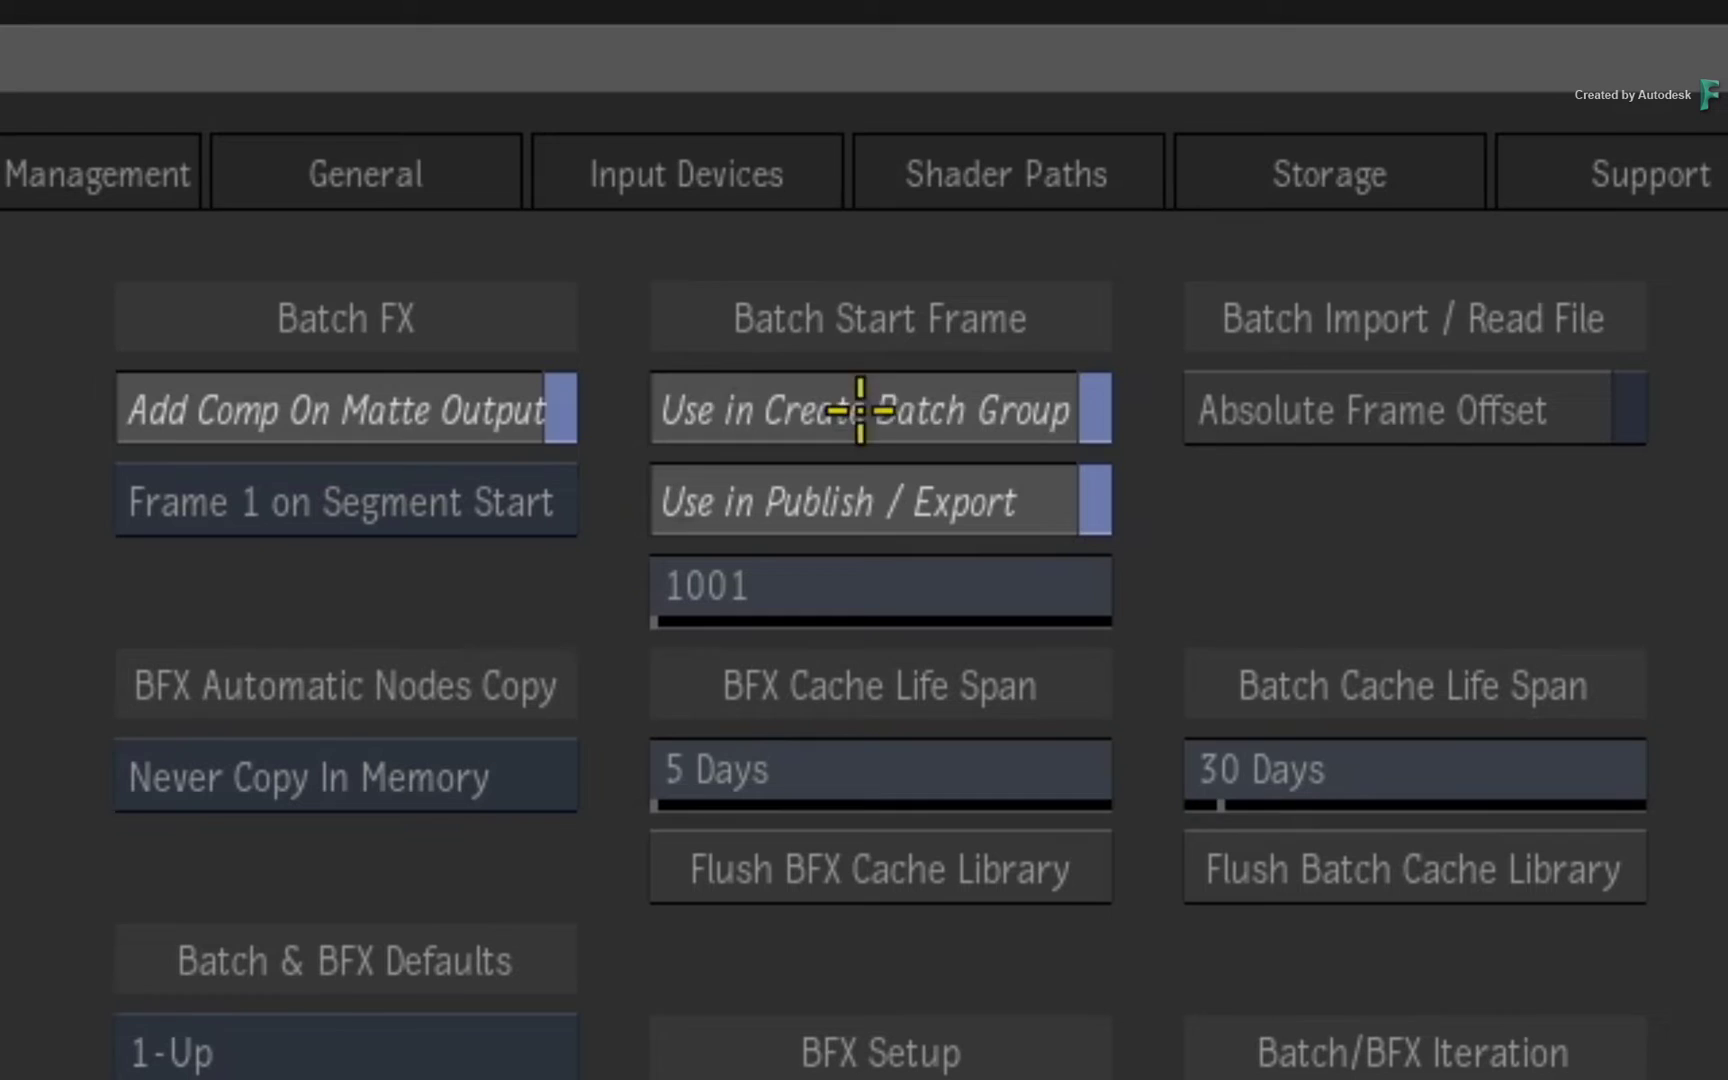
pyautogui.click(911, 421)
pyautogui.click(1049, 474)
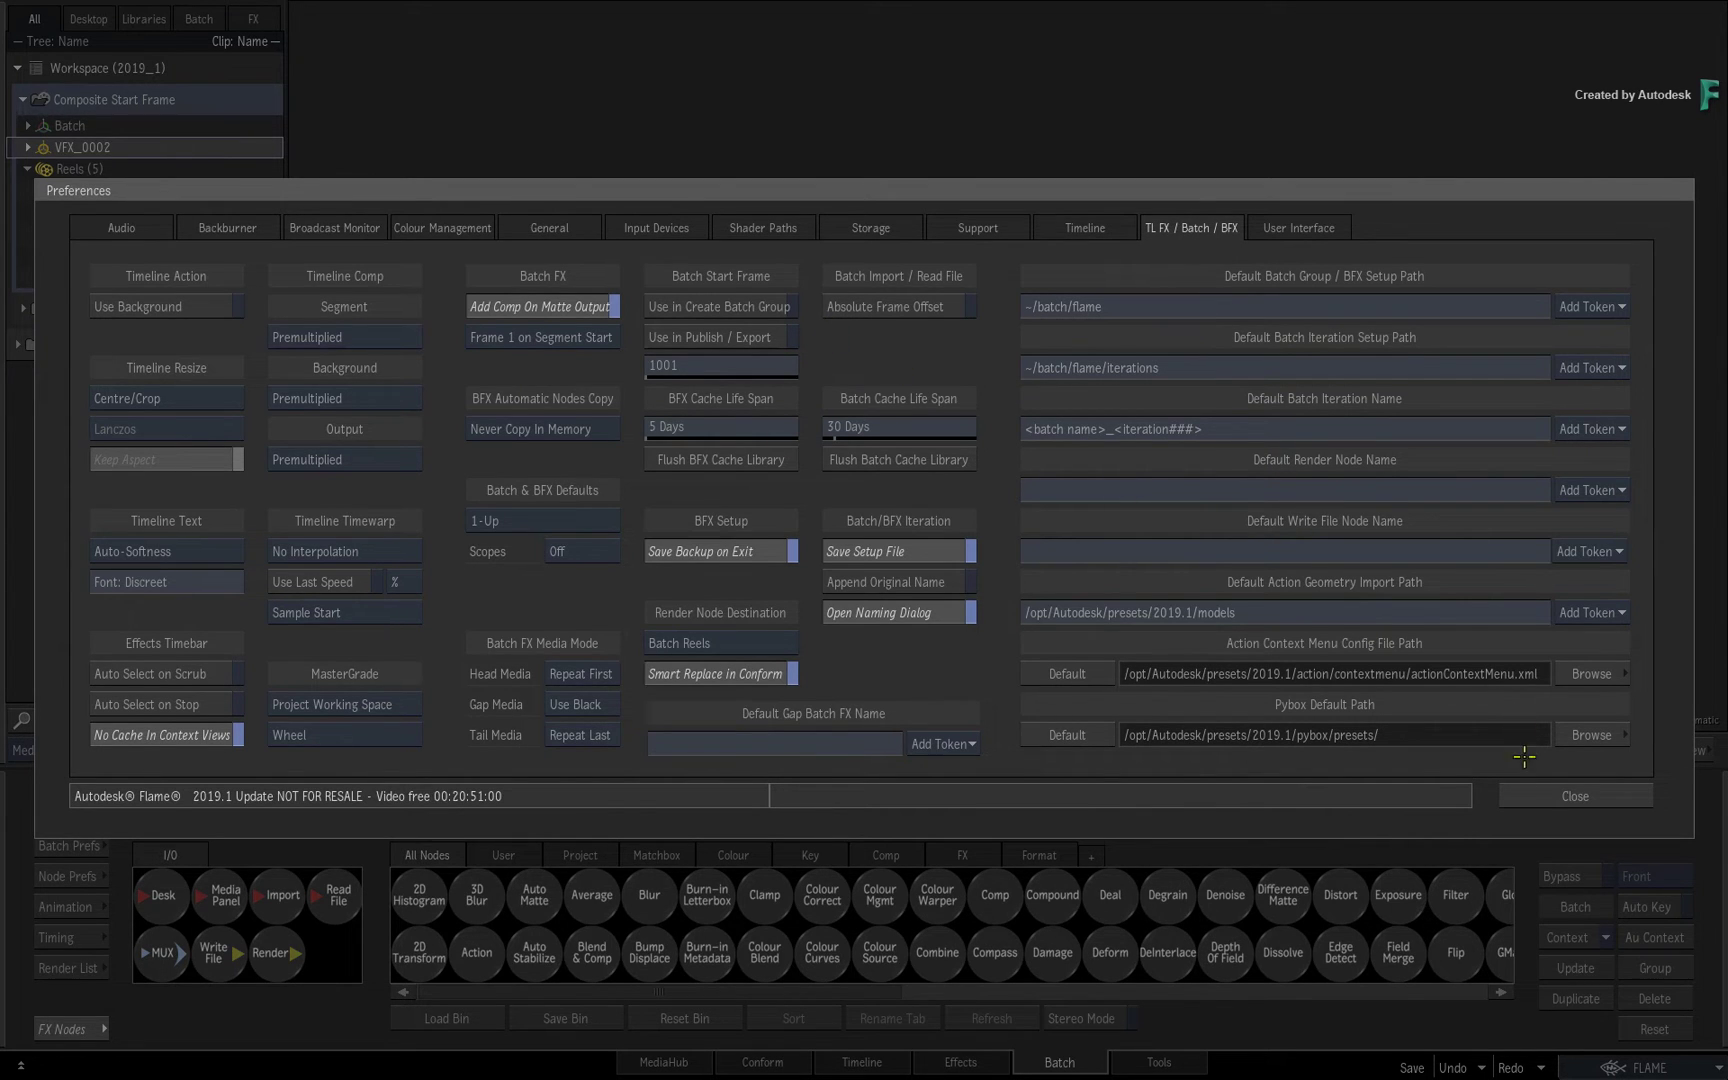
pyautogui.click(1542, 801)
pyautogui.click(765, 1062)
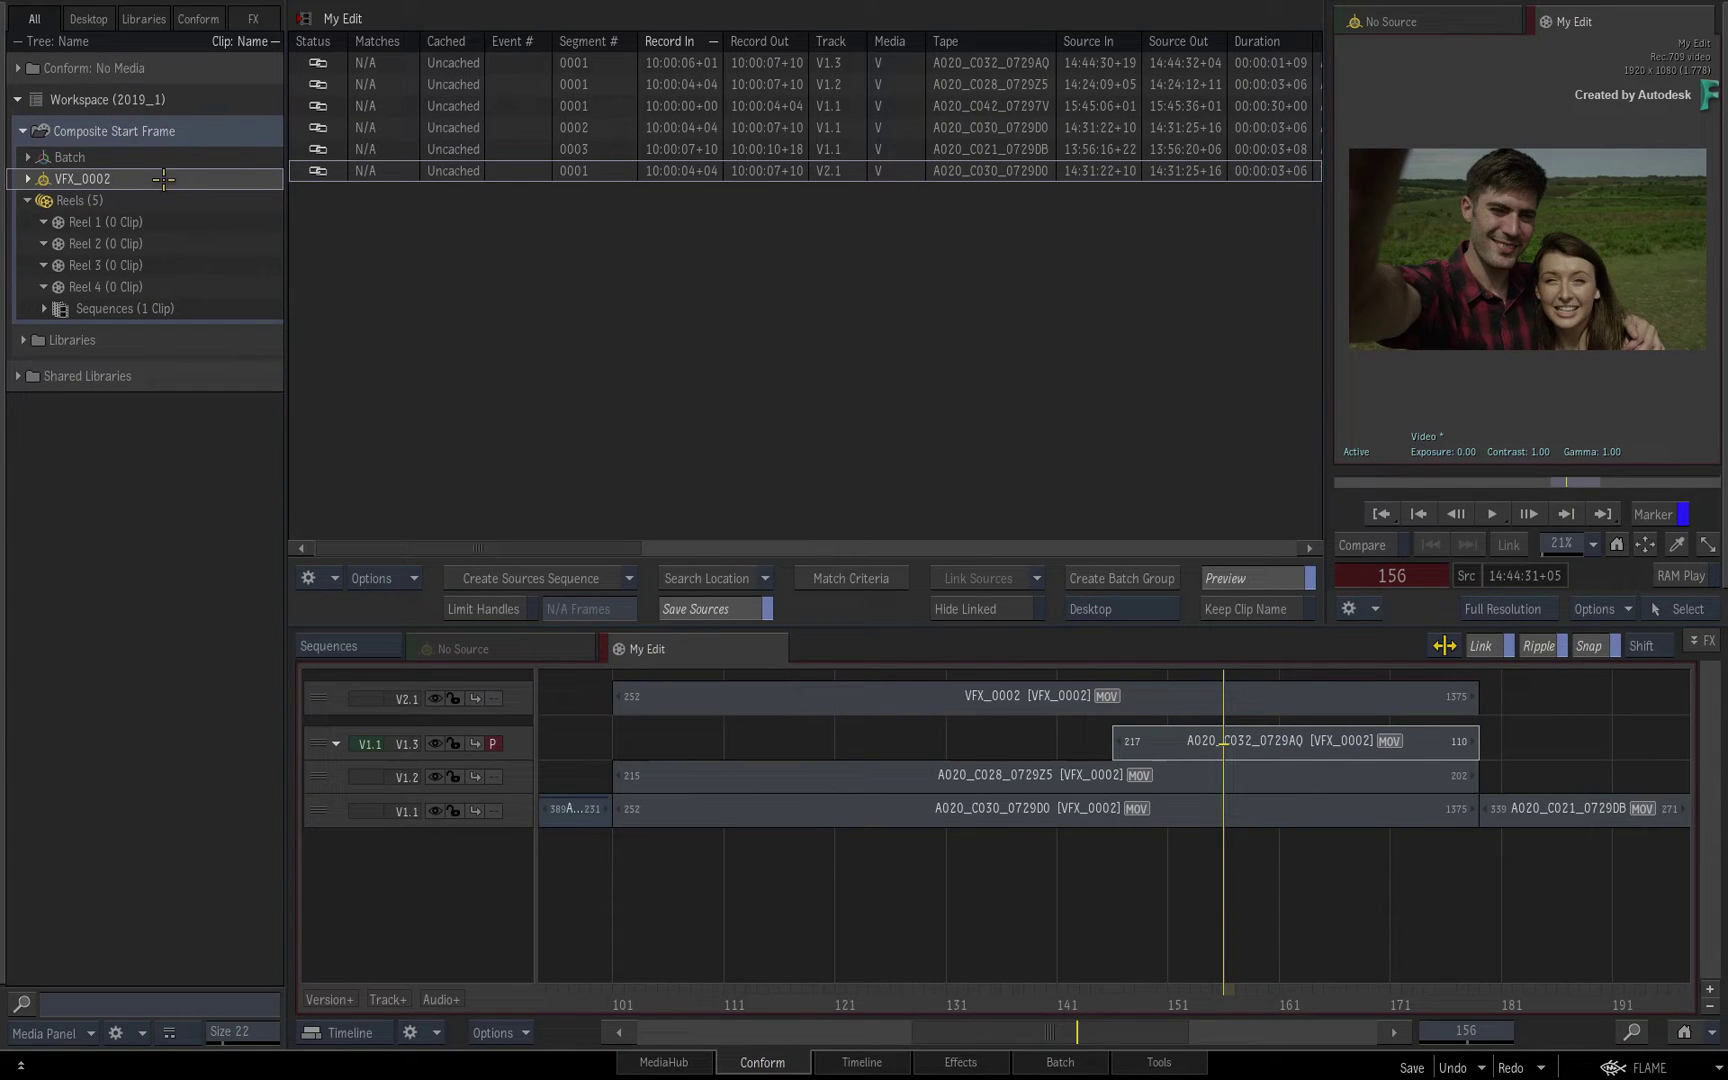
# Delete the old VFX_0002 batch group and rebuild it from the V1.1–V1.3 stacked segments
pyautogui.moveTo(150, 178); pyautogui.dragTo(404, 1073)
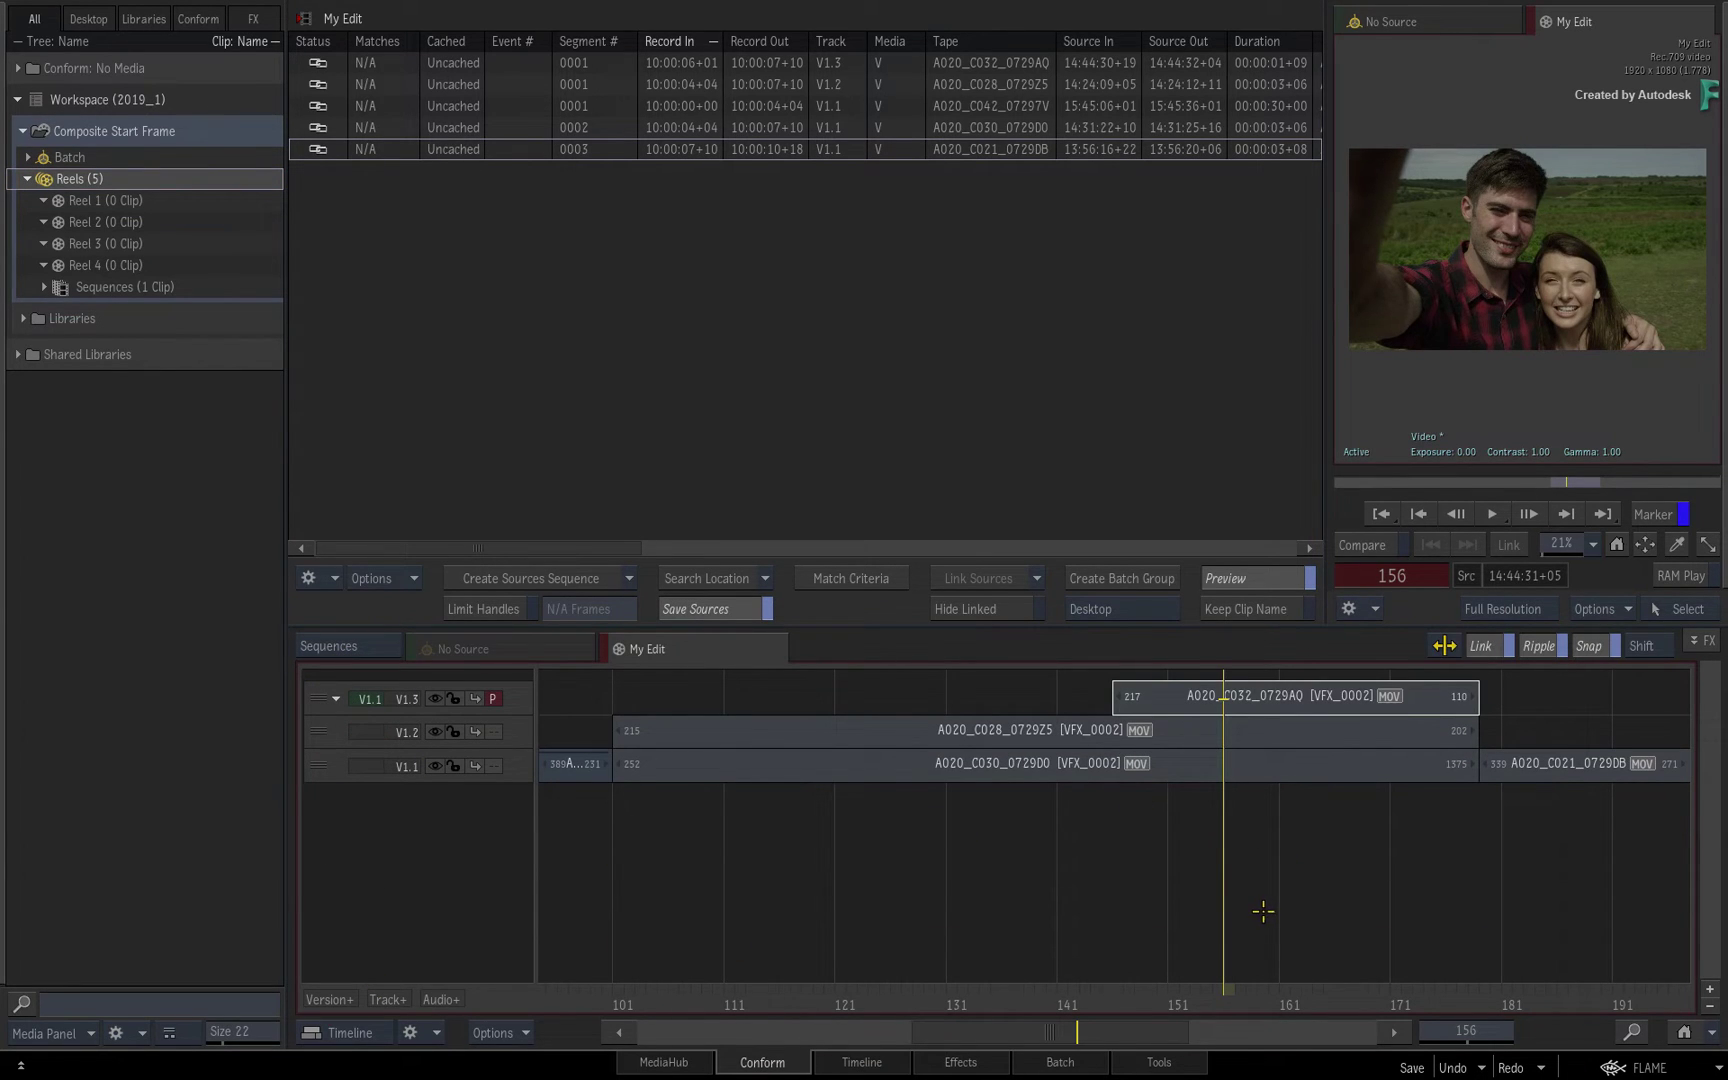
pyautogui.moveTo(1280, 771); pyautogui.dragTo(1256, 718)
pyautogui.click(1097, 580)
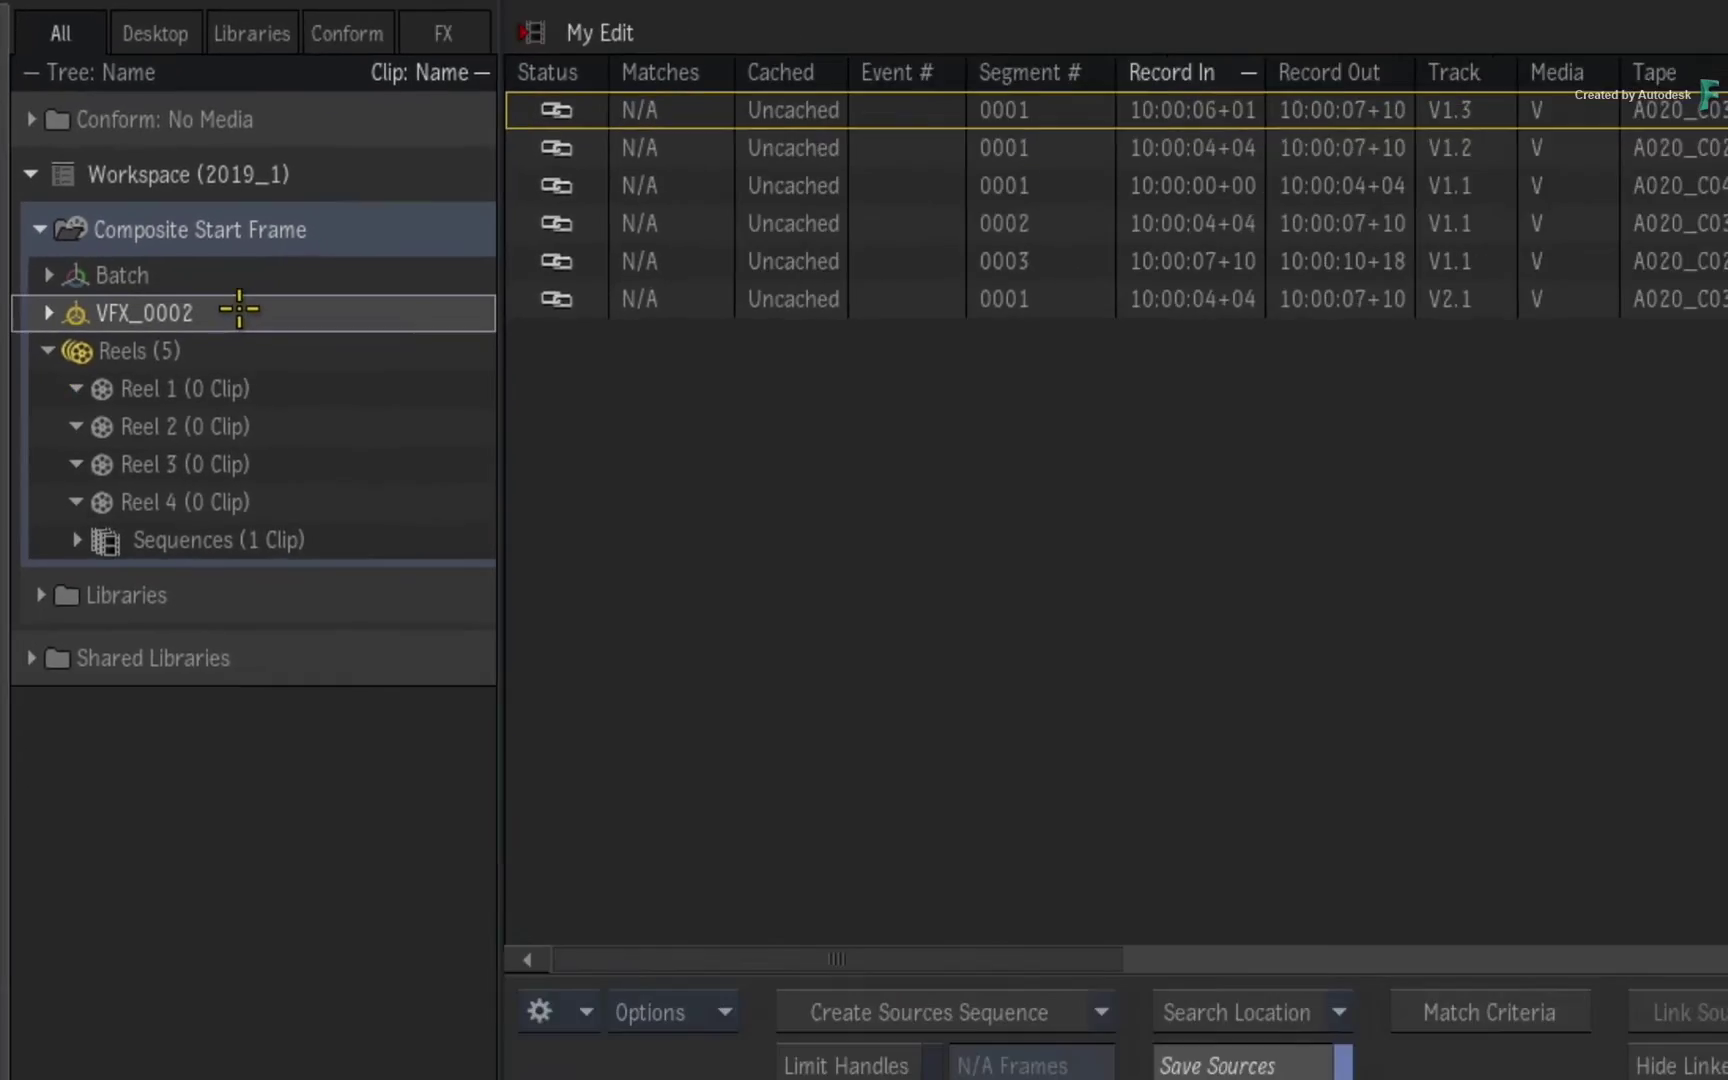
# Open the VFX_0002 batch group in Batch and display its frame counter as timecode
pyautogui.doubleClick(237, 312)
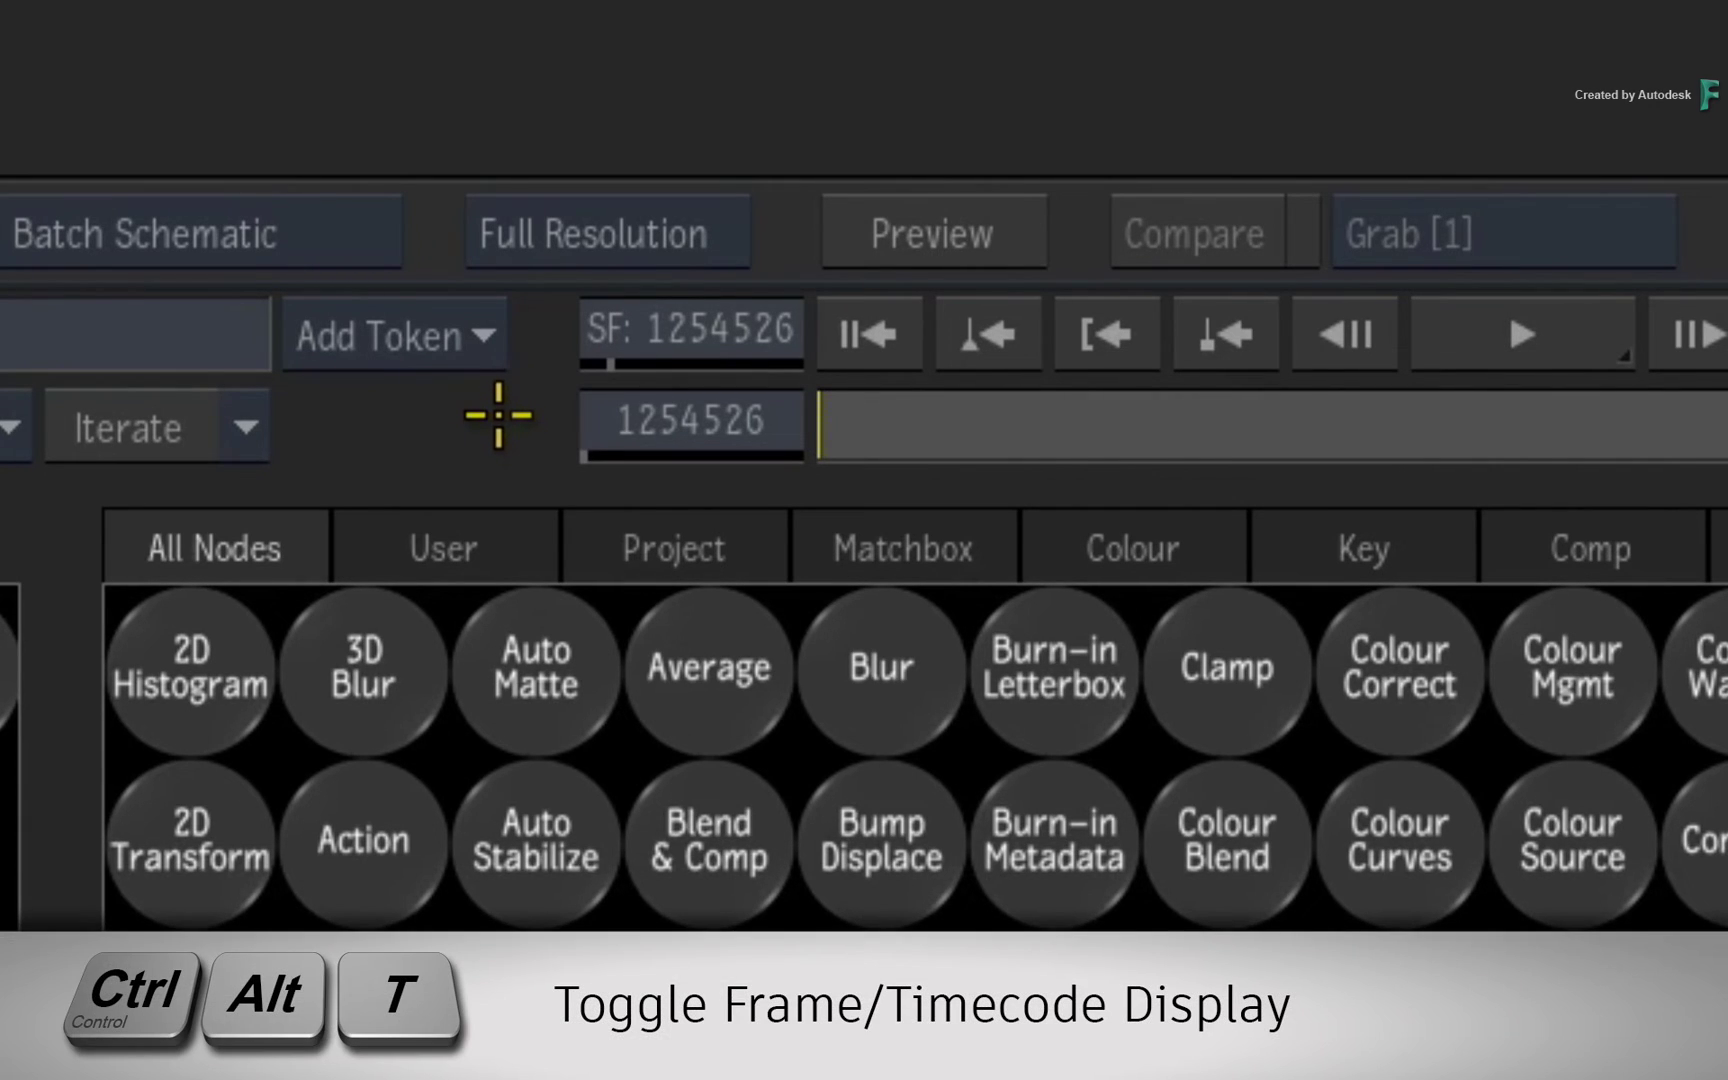
pyautogui.hotkey('ctrl', 'alt', 't')
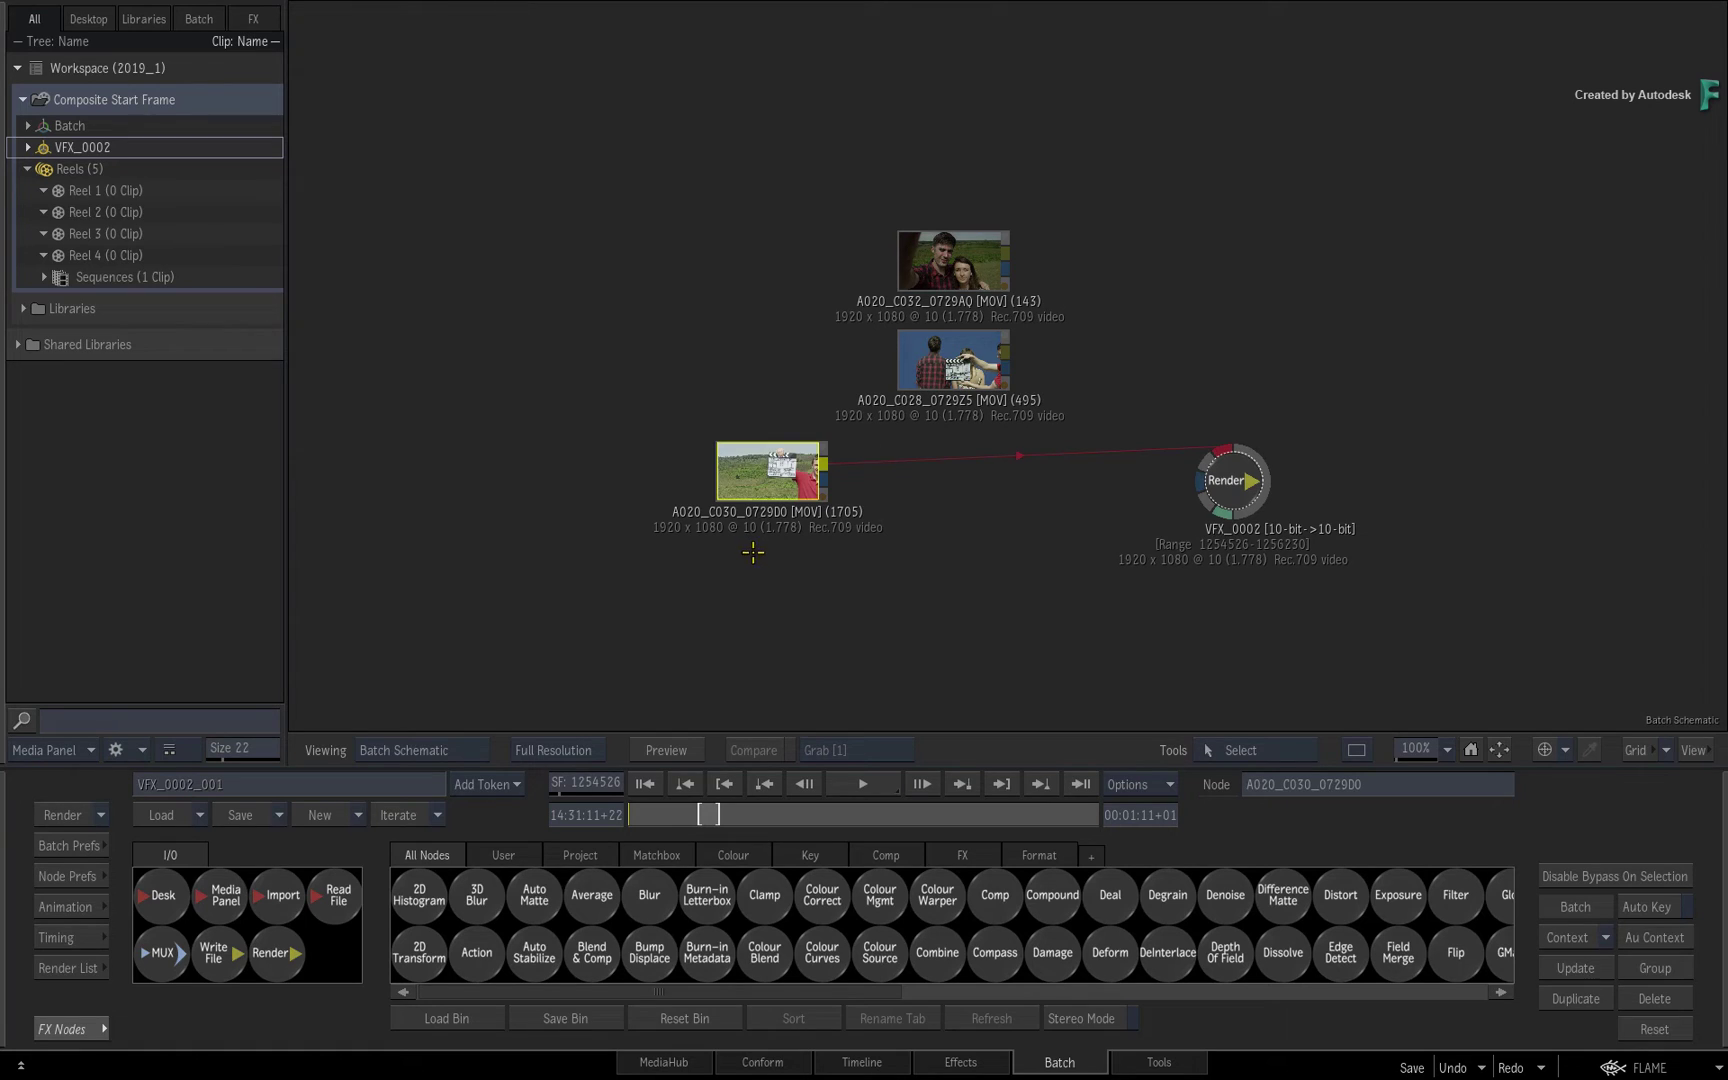
# Compare Batch_001's render116 range of 1001–1100 with VFX_0002's Render node settings
pyautogui.doubleClick(45, 125)
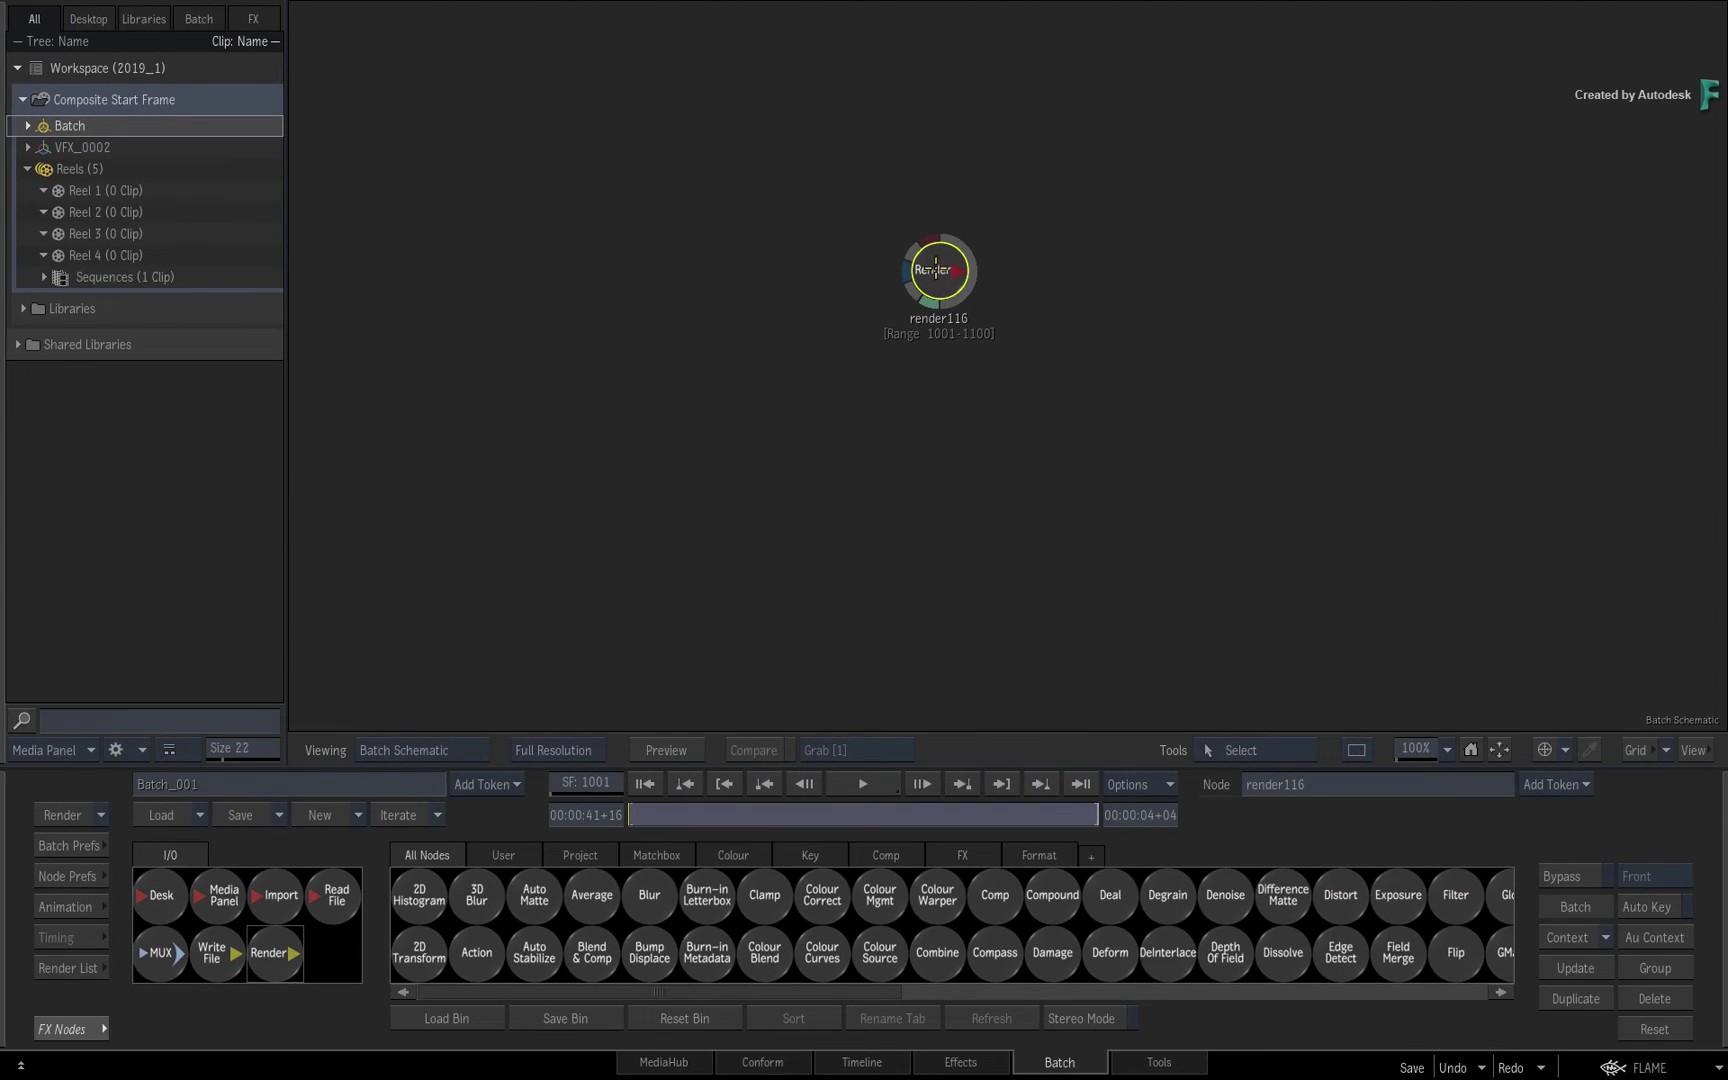
pyautogui.doubleClick(935, 269)
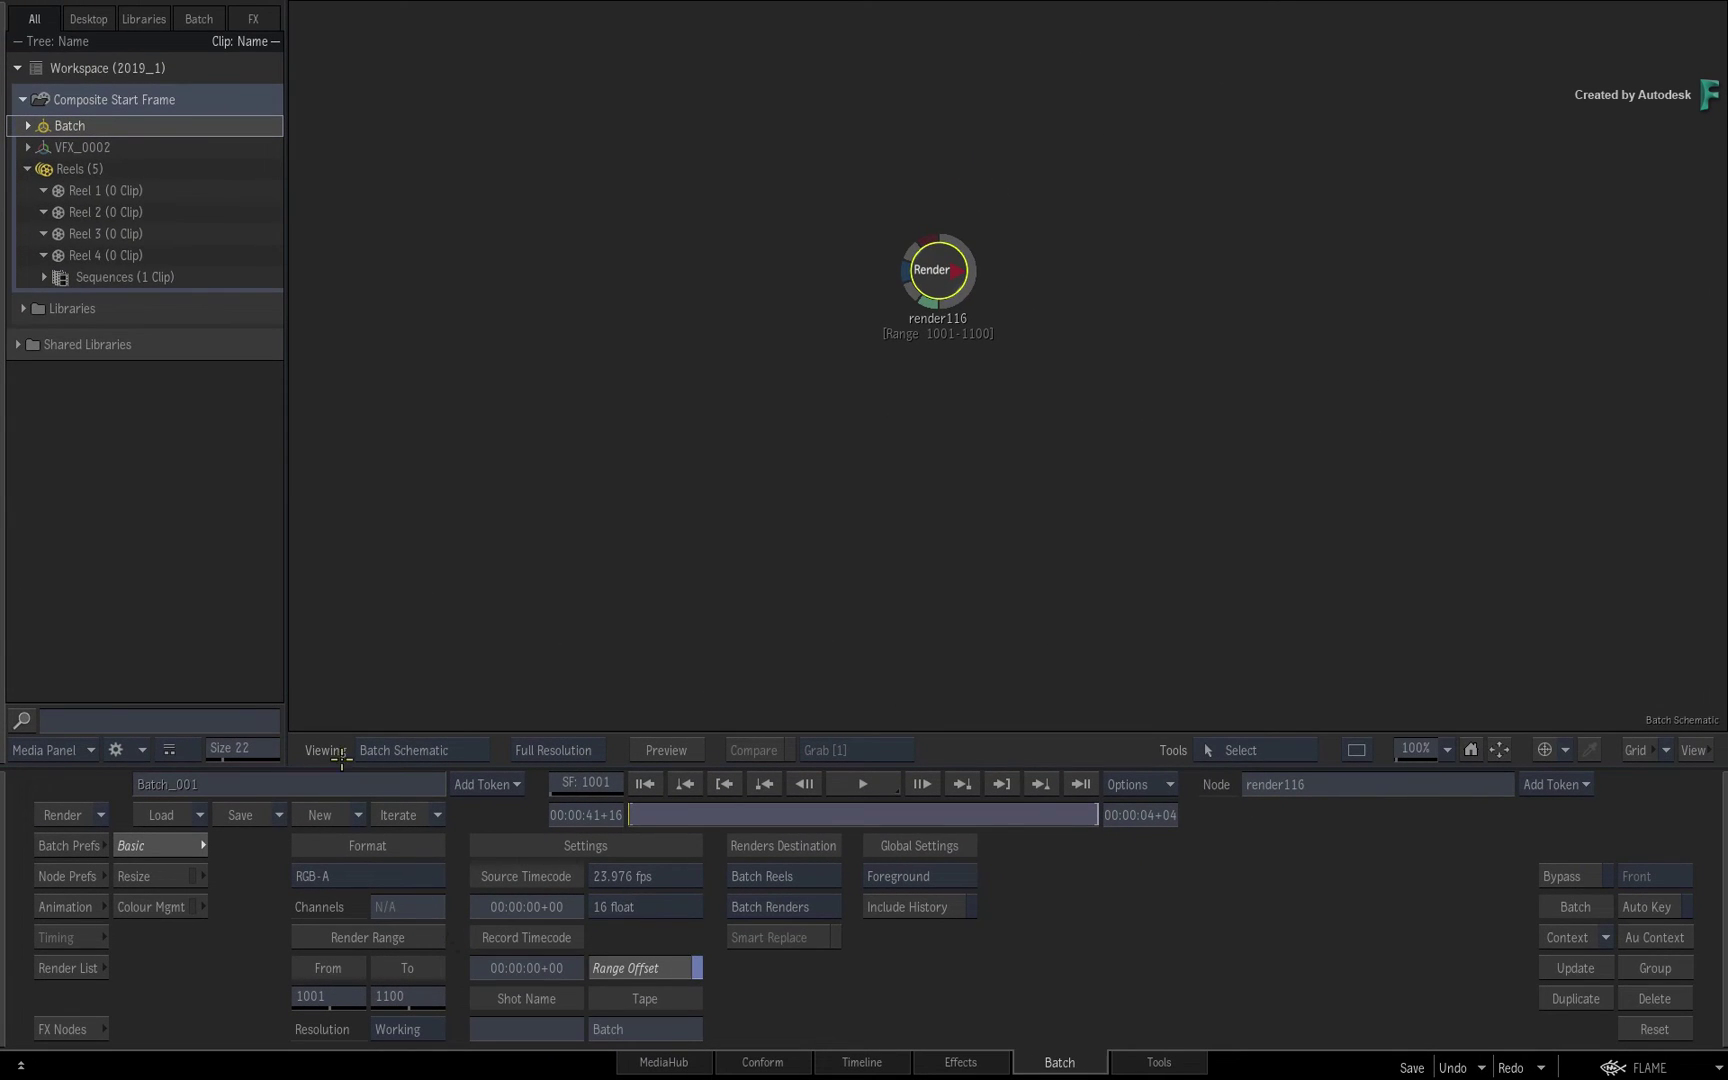
pyautogui.click(43, 148)
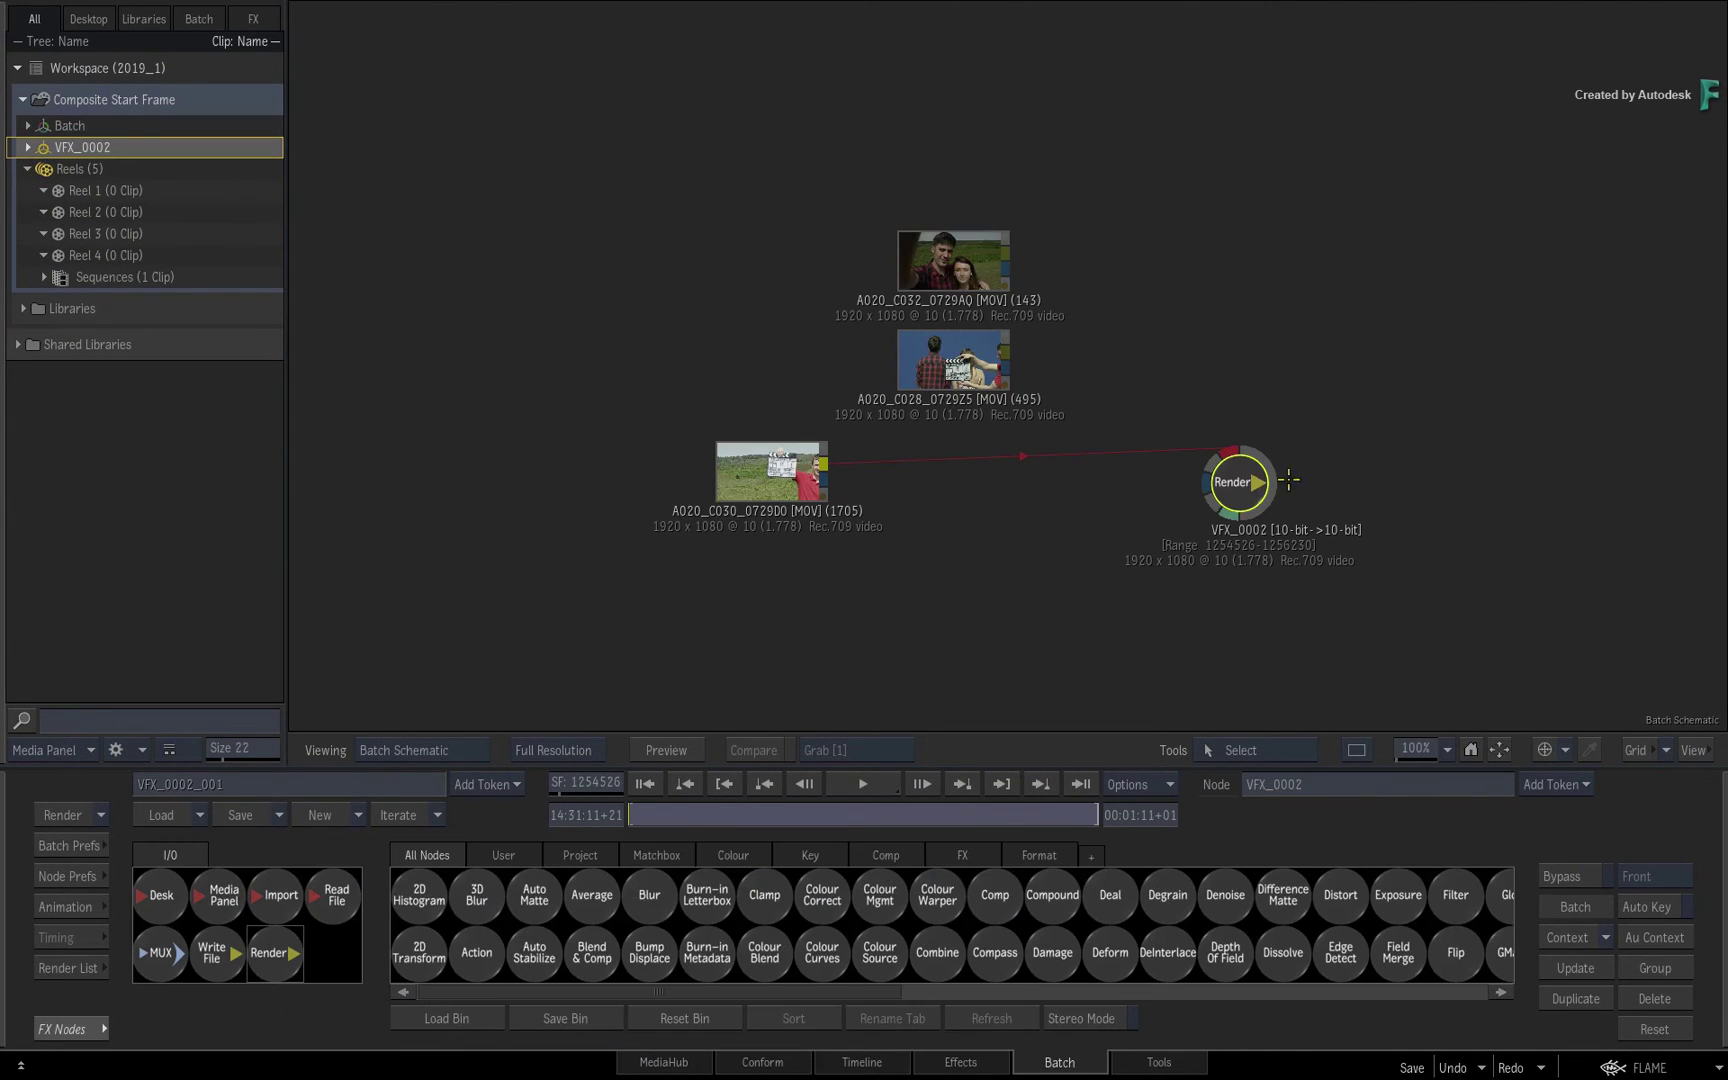
pyautogui.click(1240, 475)
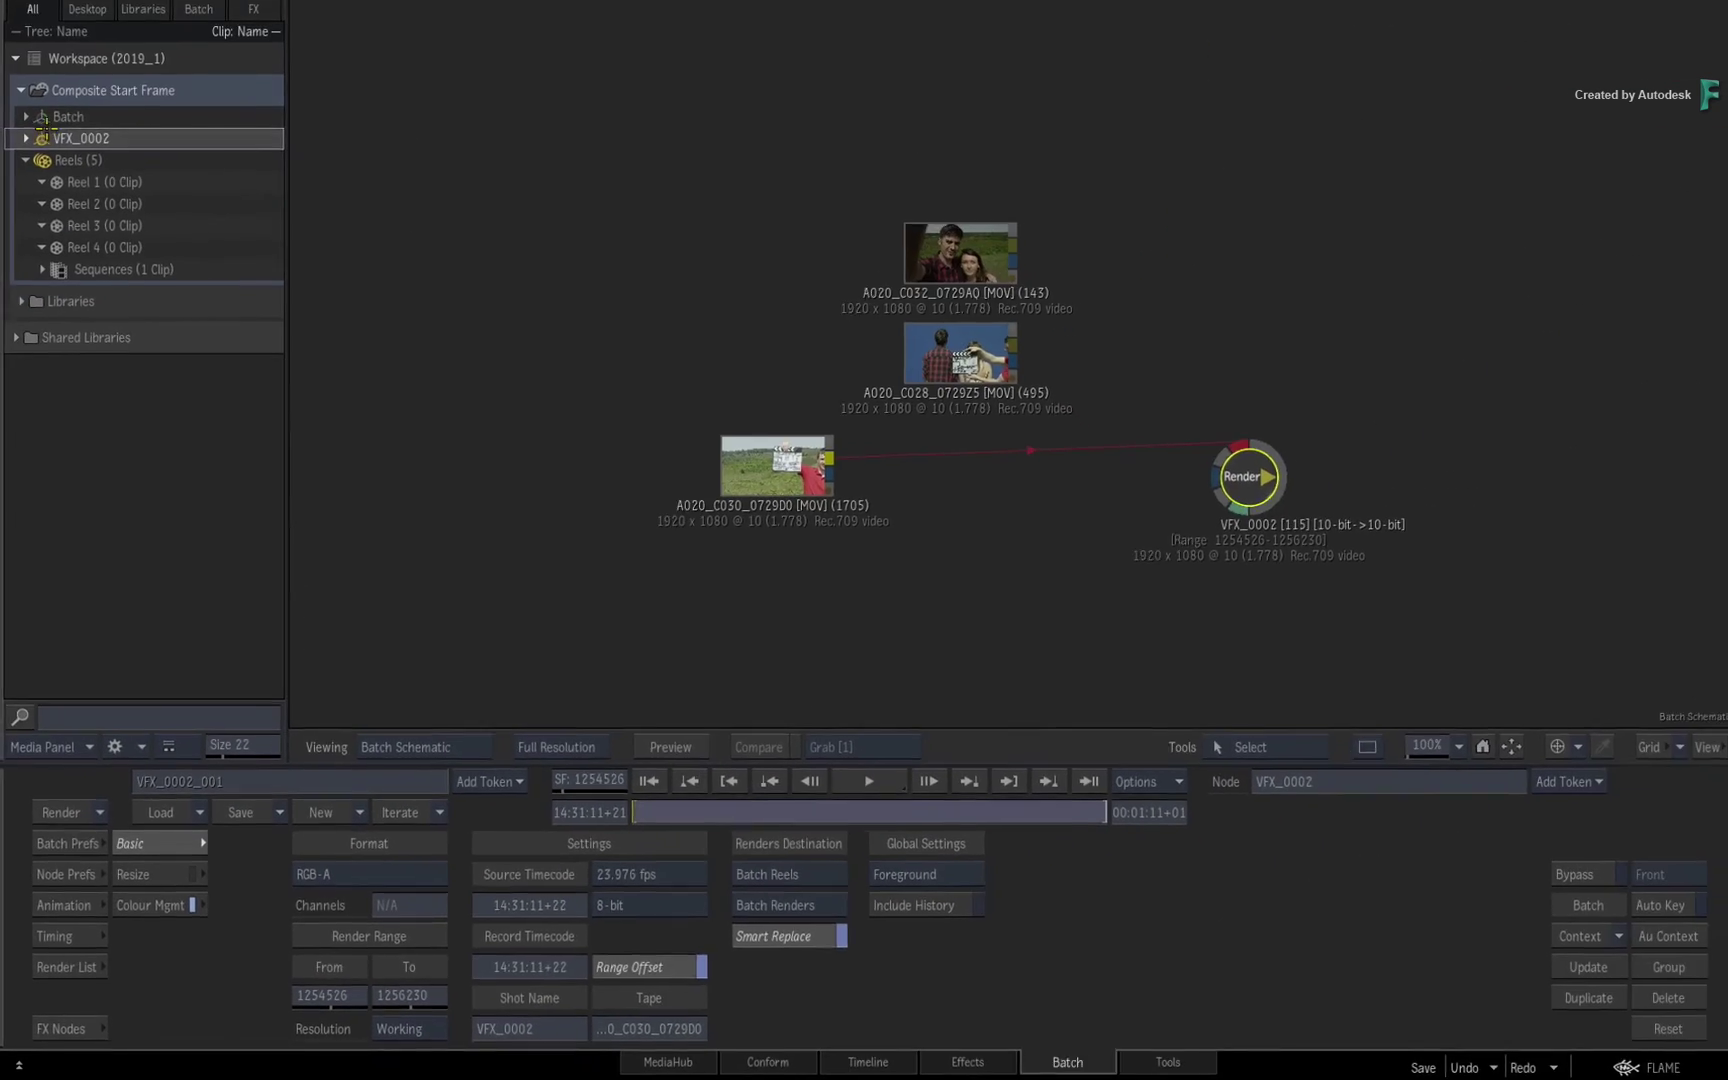
# Add a writefile117 Write File node to Batch_001, numbered by timecode from 00:01:42+14
pyautogui.doubleClick(41, 118)
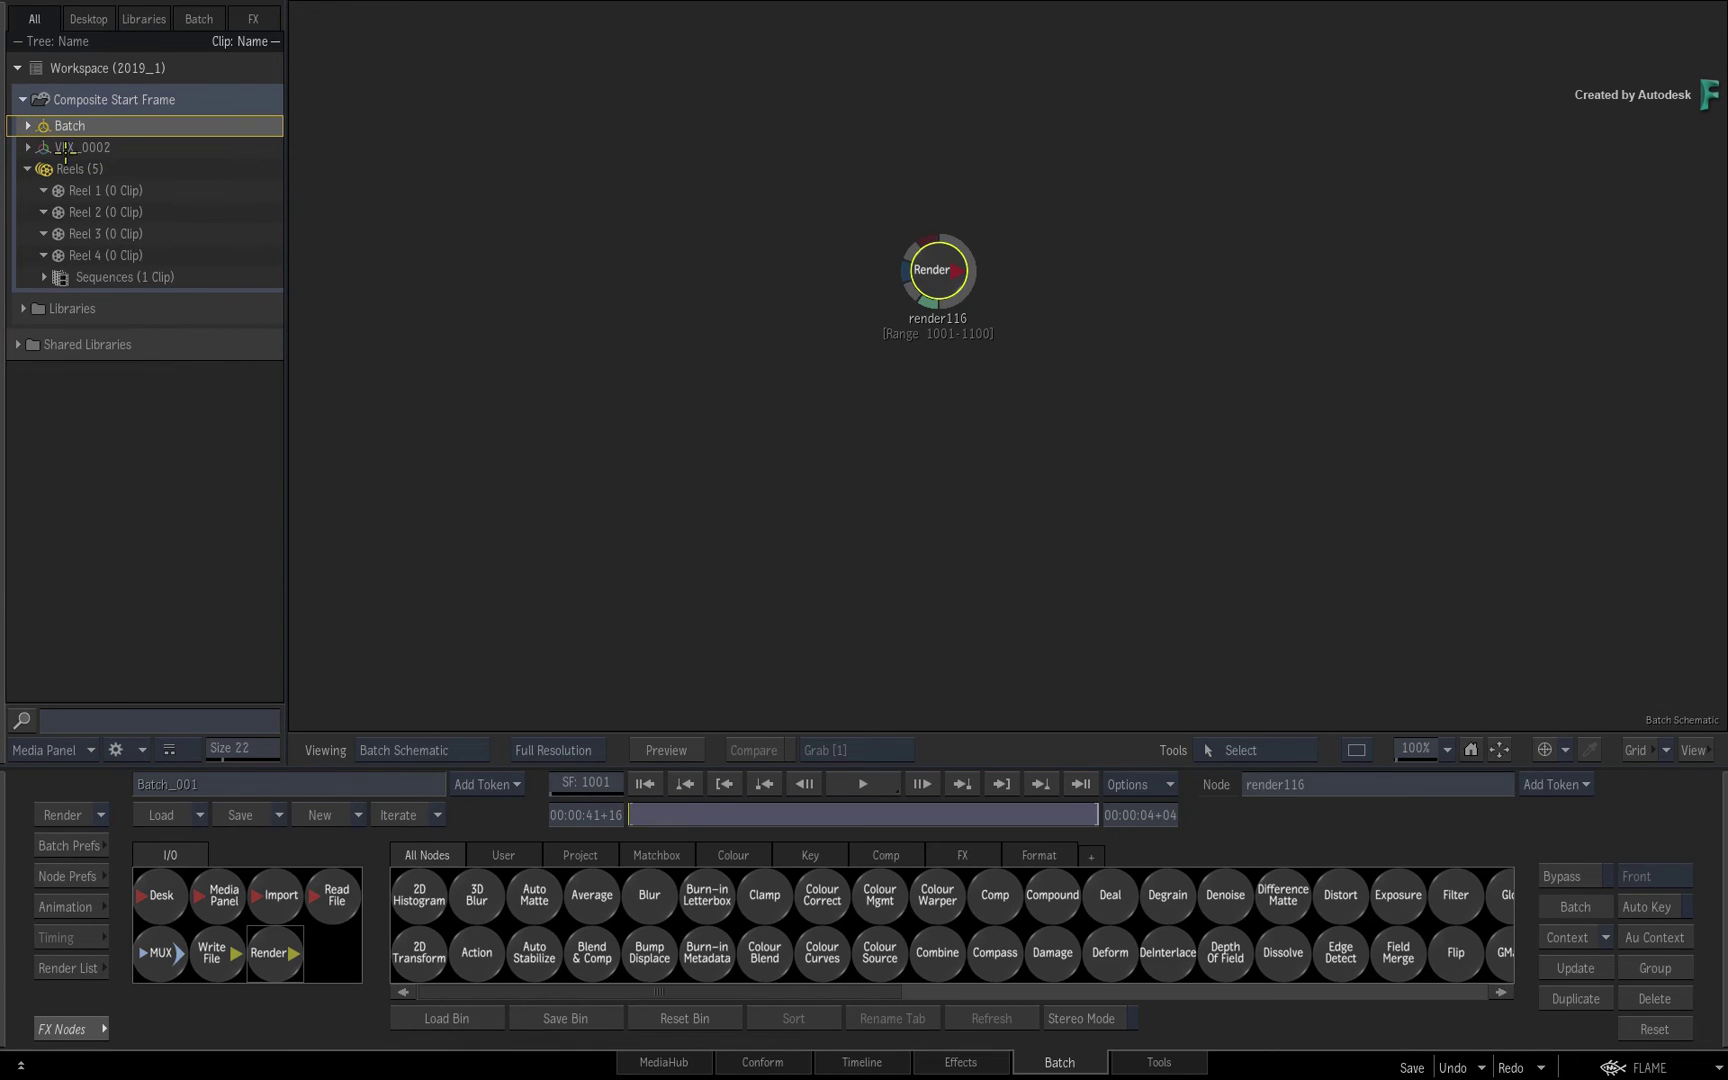
pyautogui.click(590, 496)
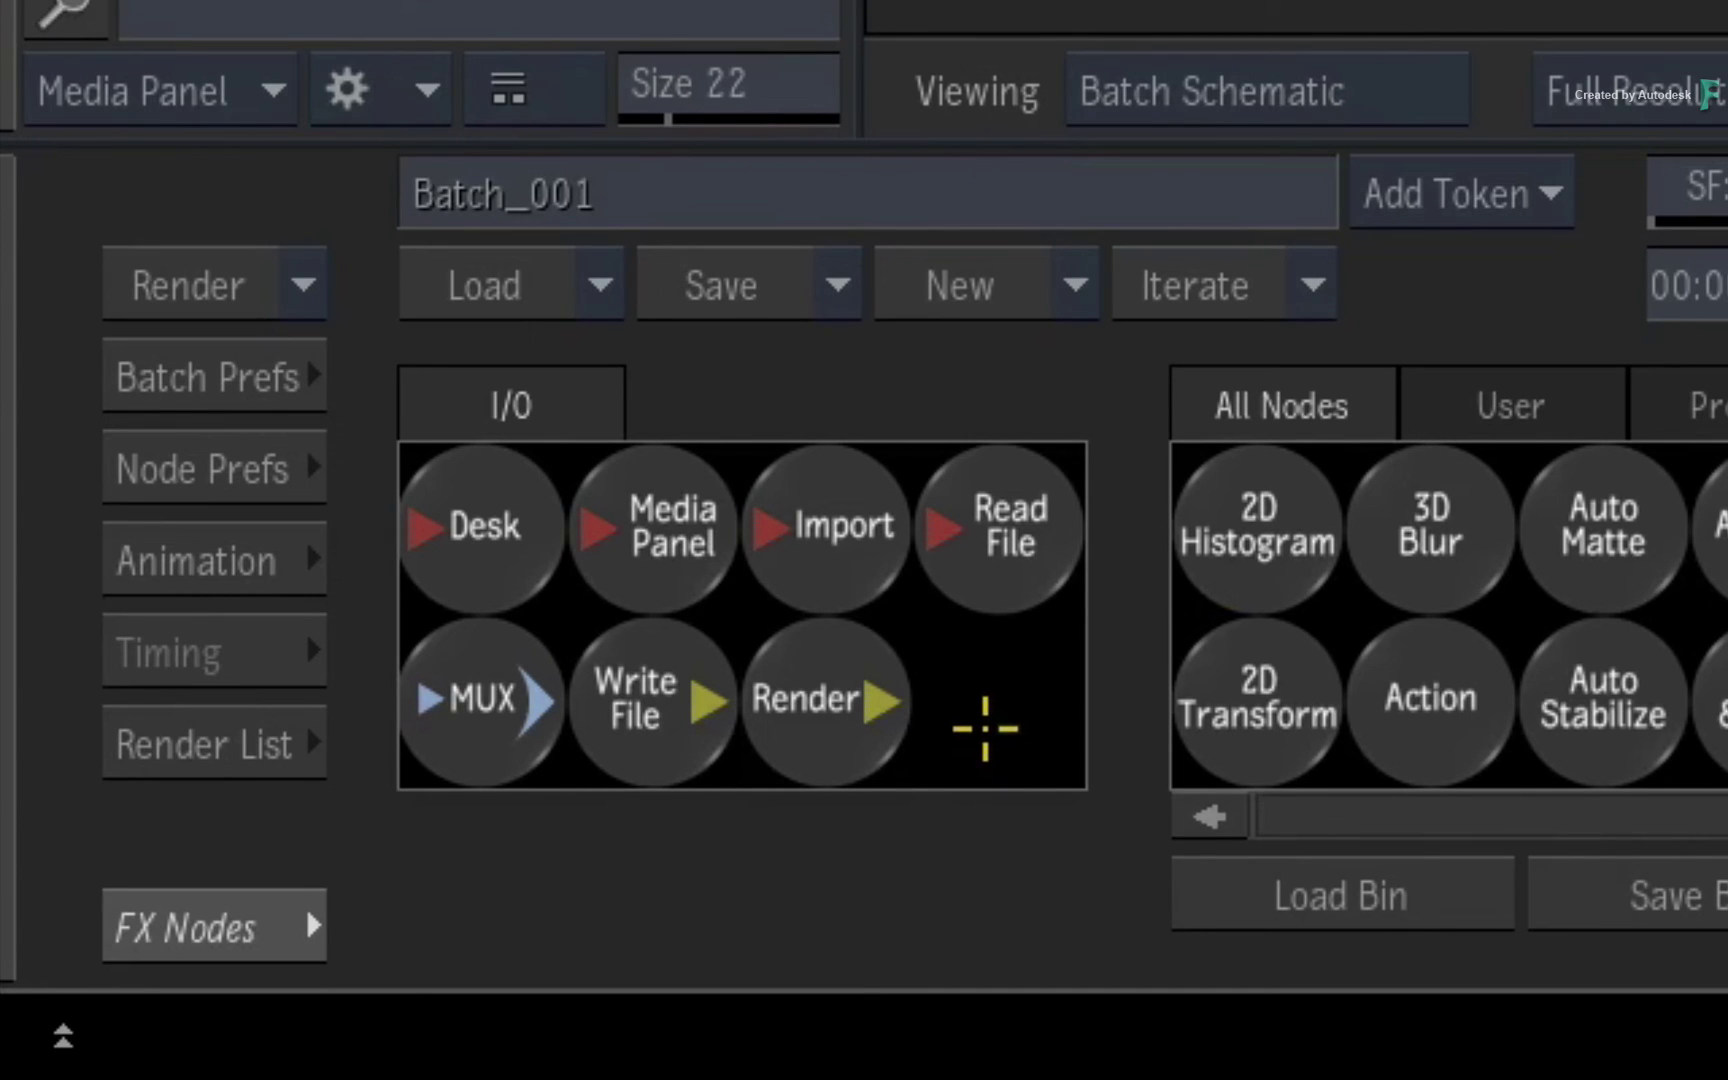
pyautogui.moveTo(636, 694); pyautogui.dragTo(902, 613)
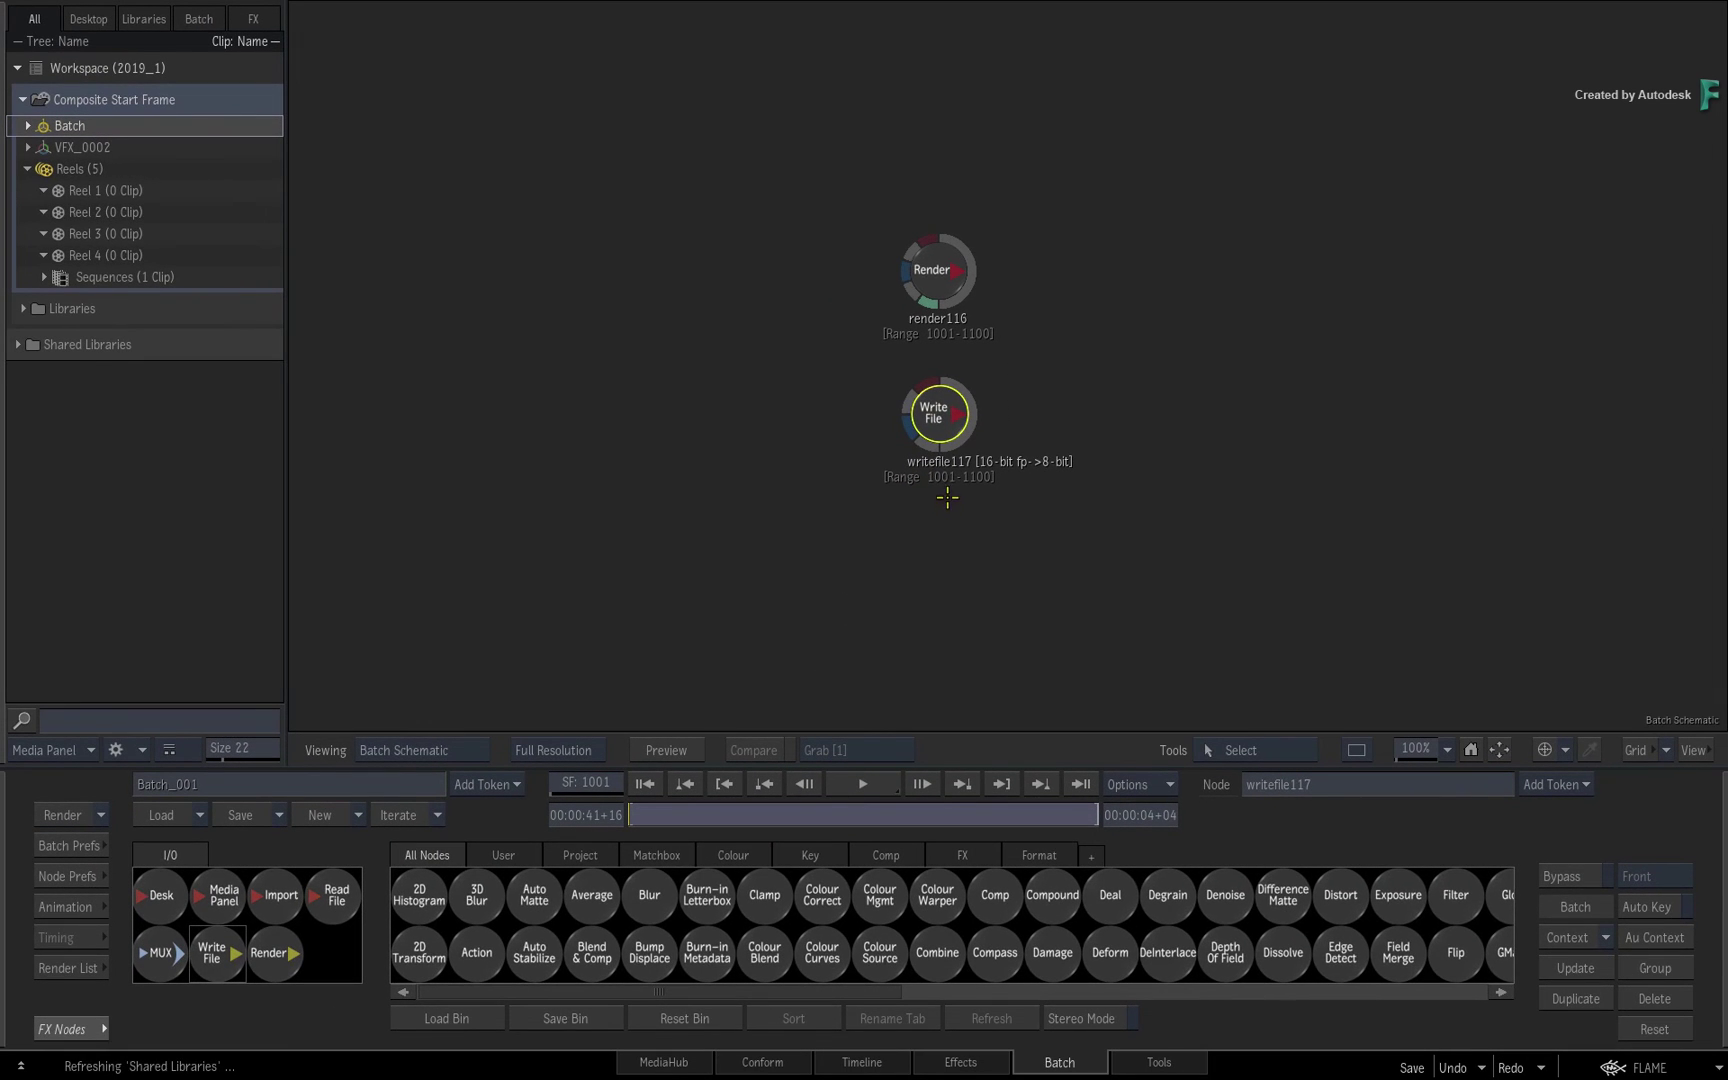
pyautogui.doubleClick(932, 422)
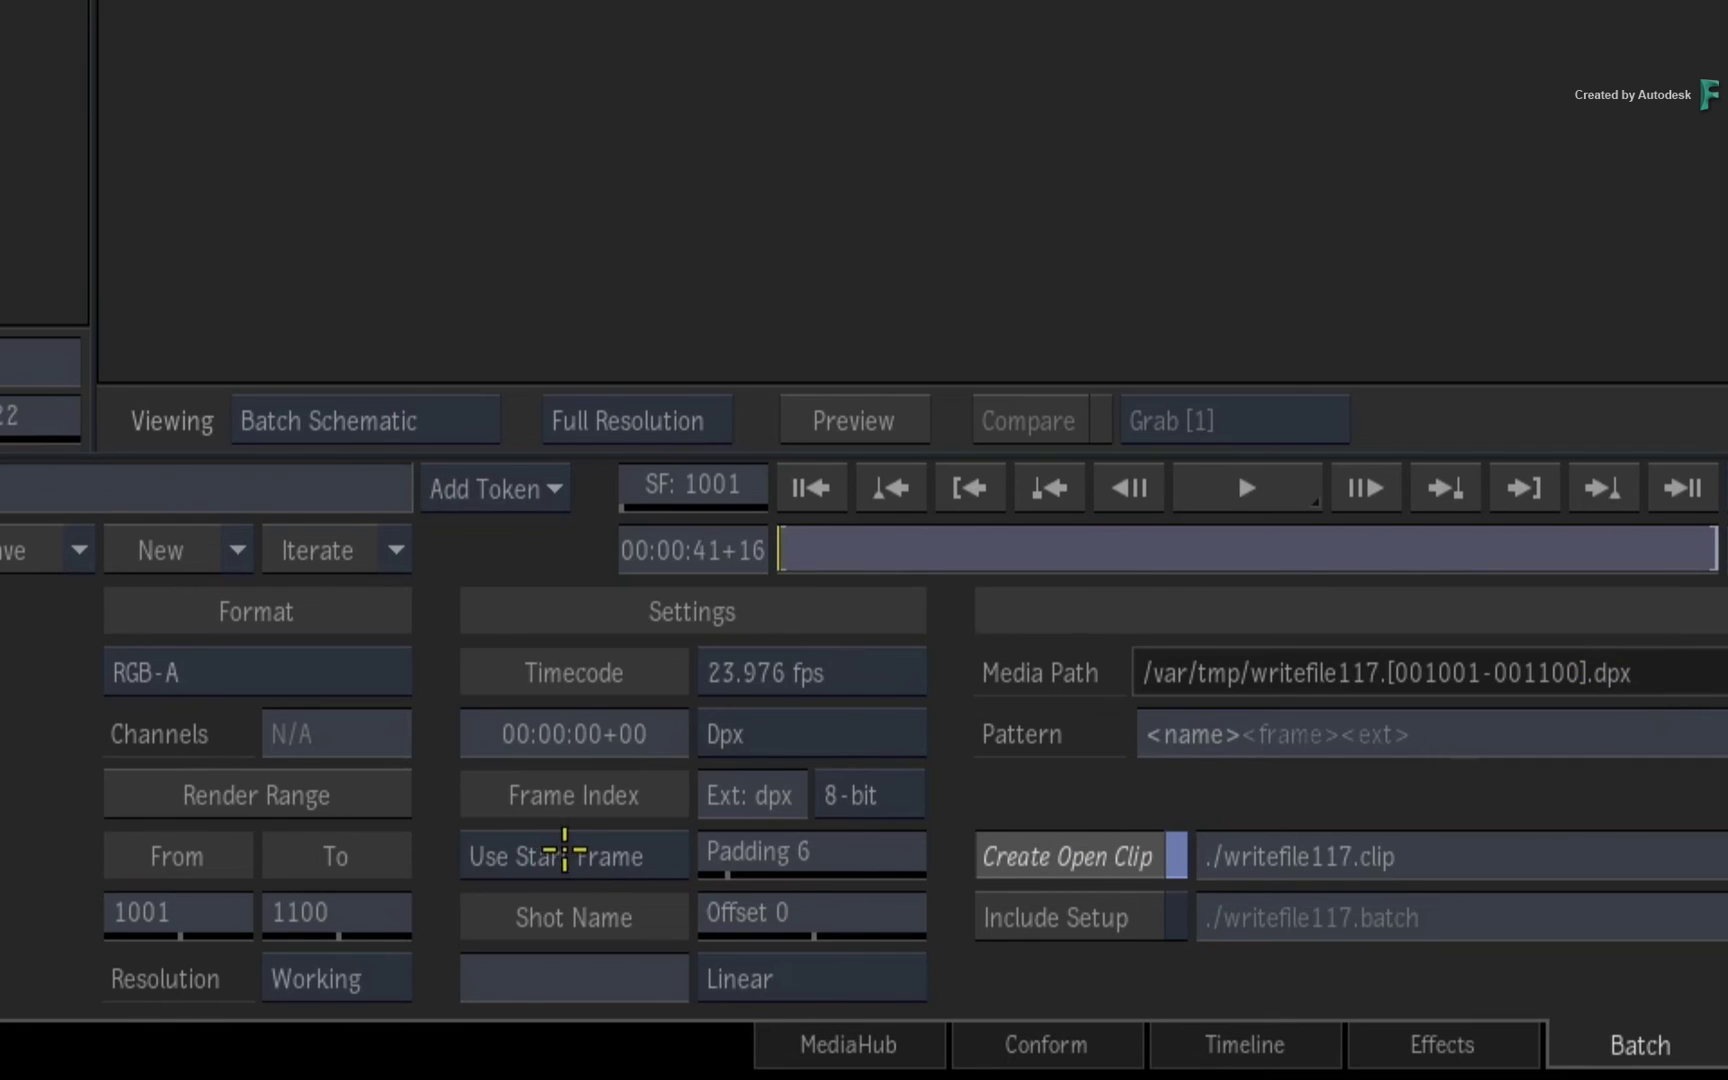
pyautogui.click(512, 857)
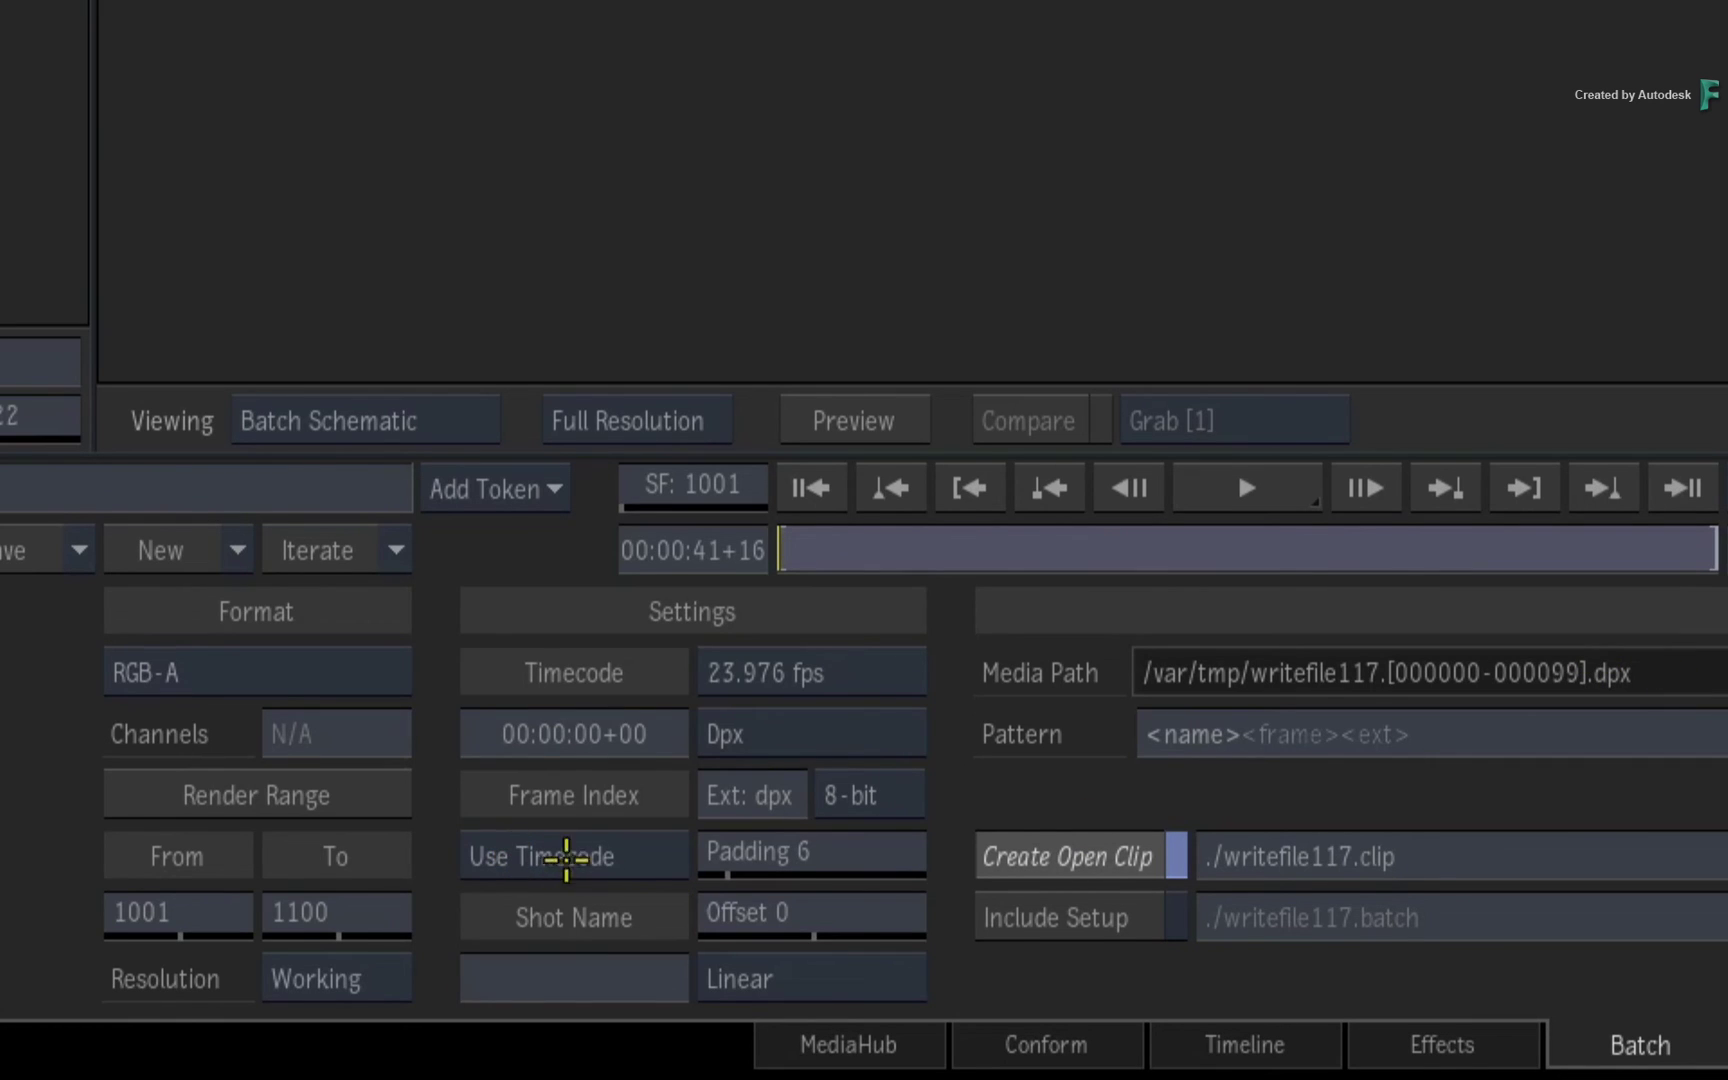
pyautogui.moveTo(629, 750); pyautogui.dragTo(1575, 845)
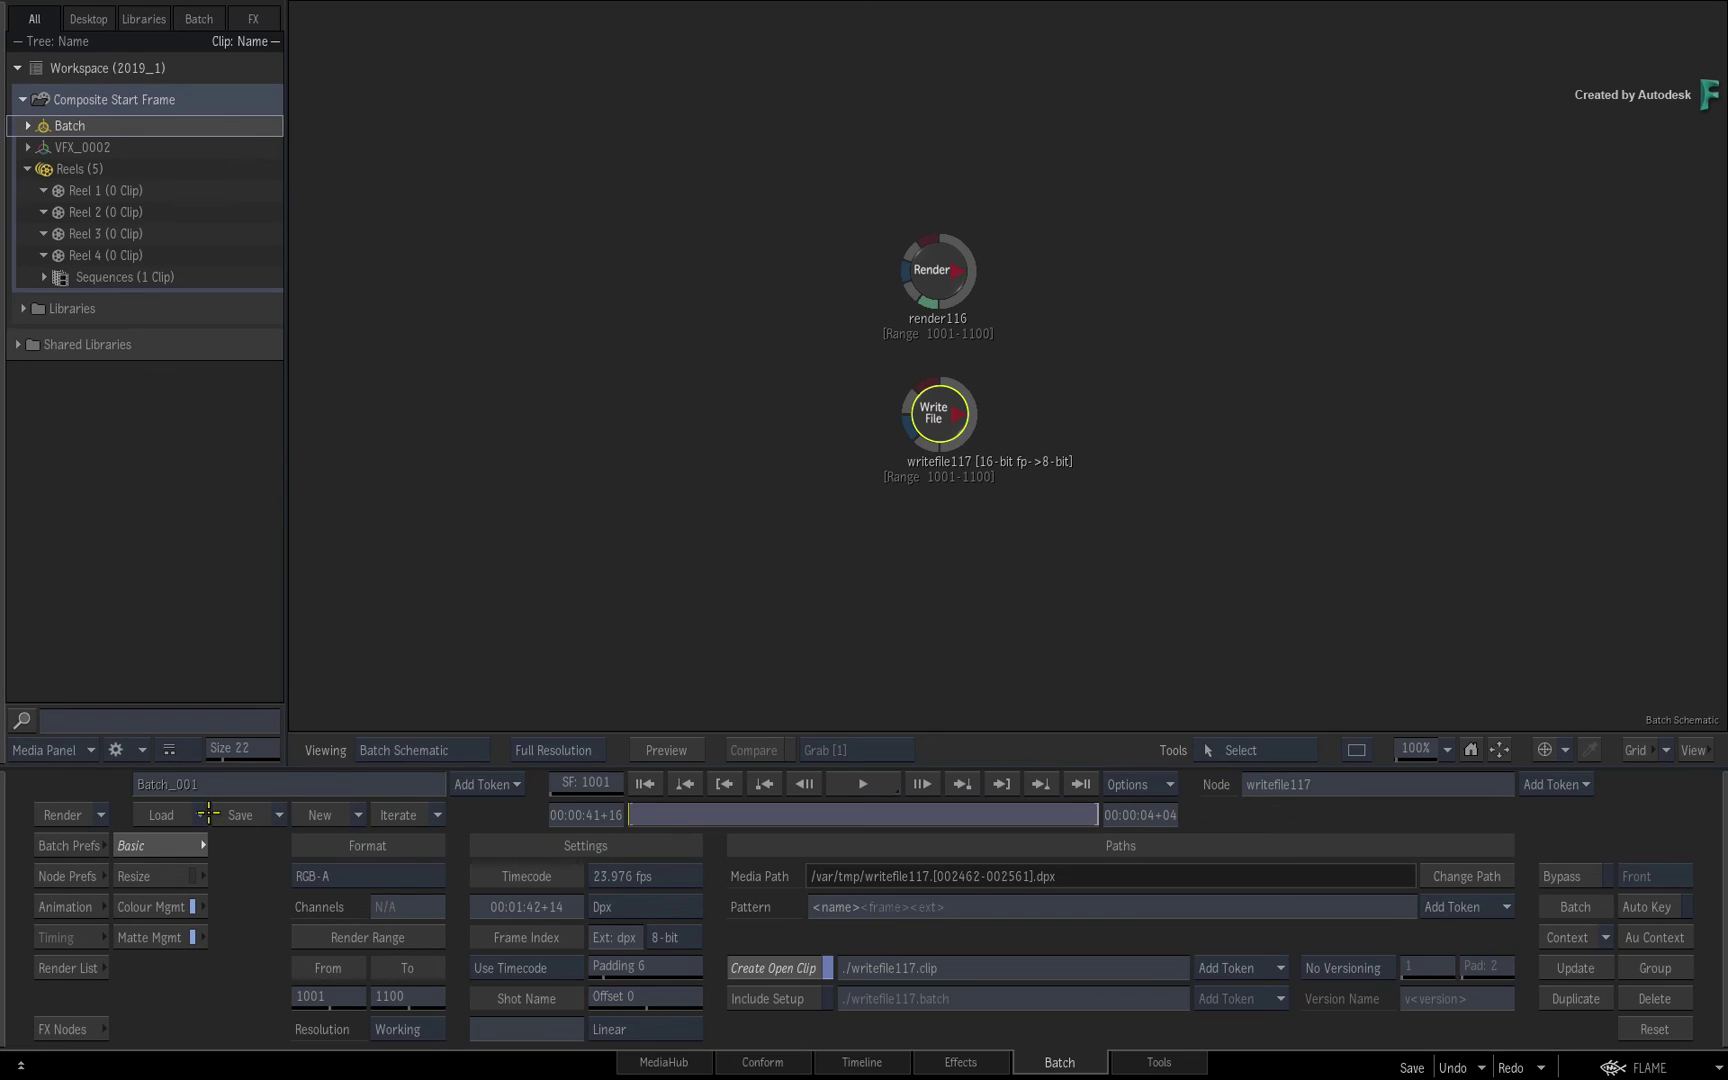
# Load and append the dance setup into Batch_001, aligned to start at frame 1001
pyautogui.click(204, 815)
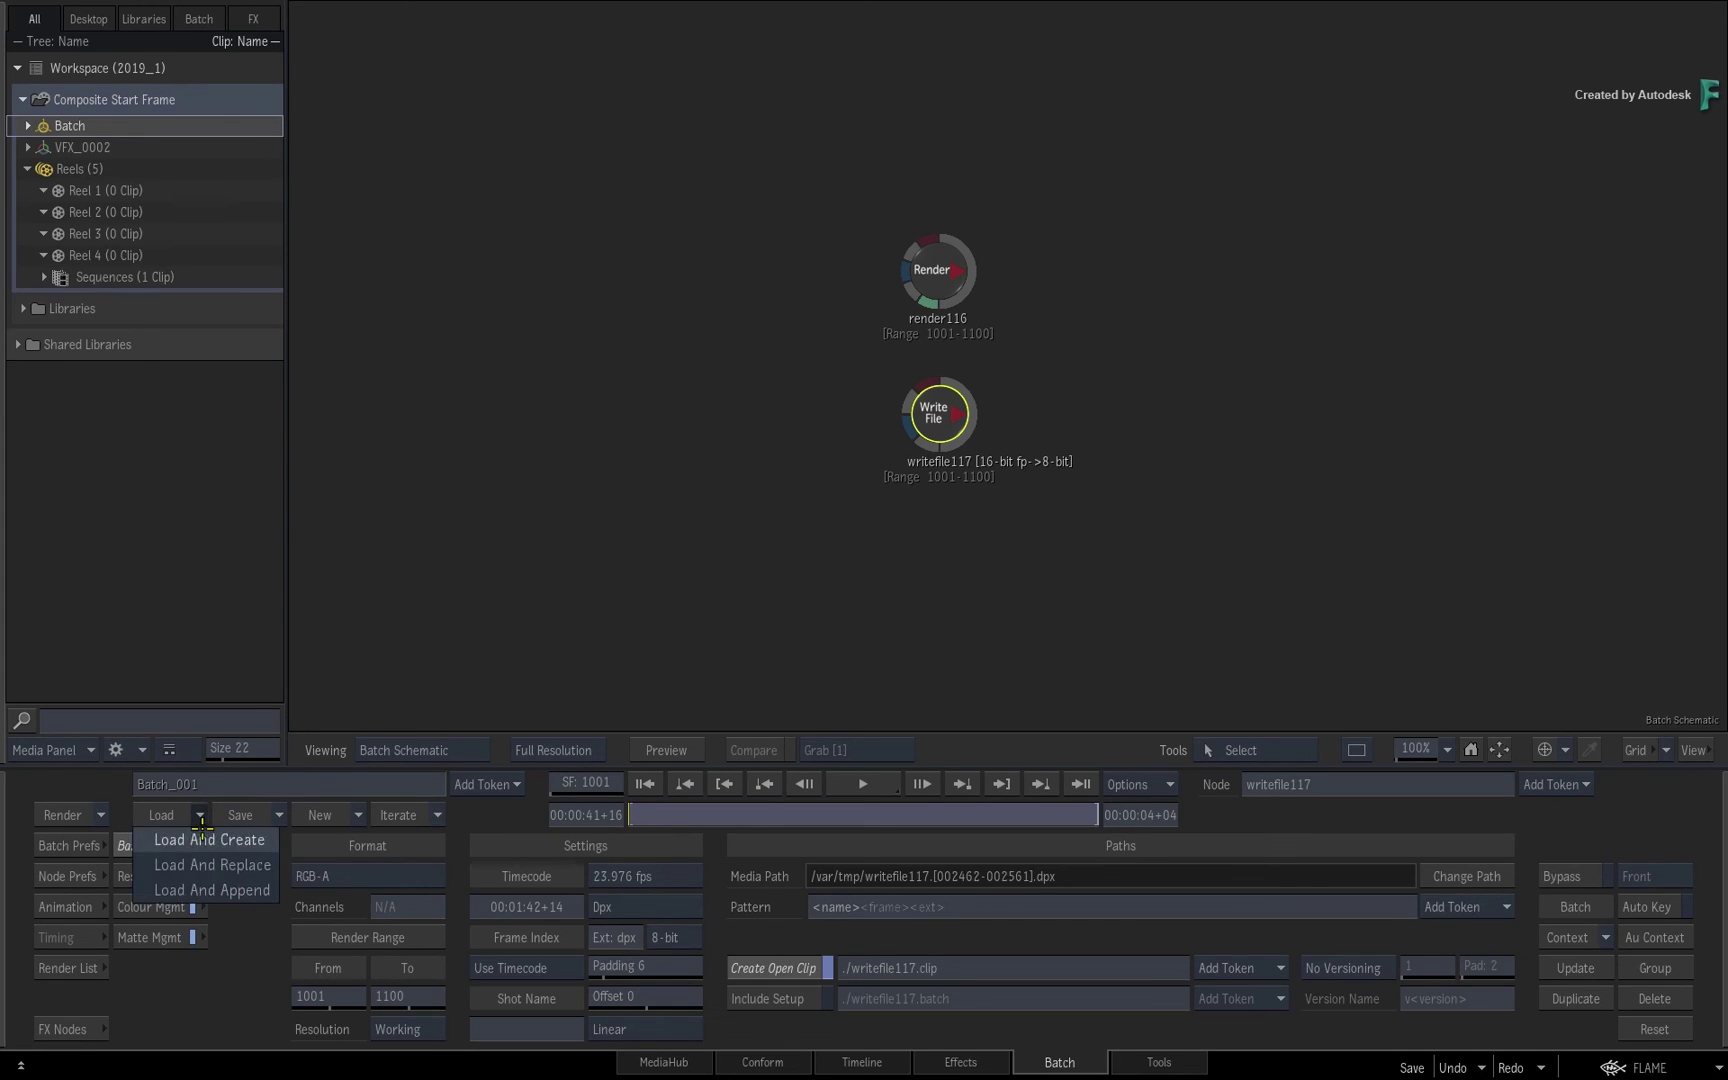
pyautogui.click(200, 889)
pyautogui.doubleClick(663, 188)
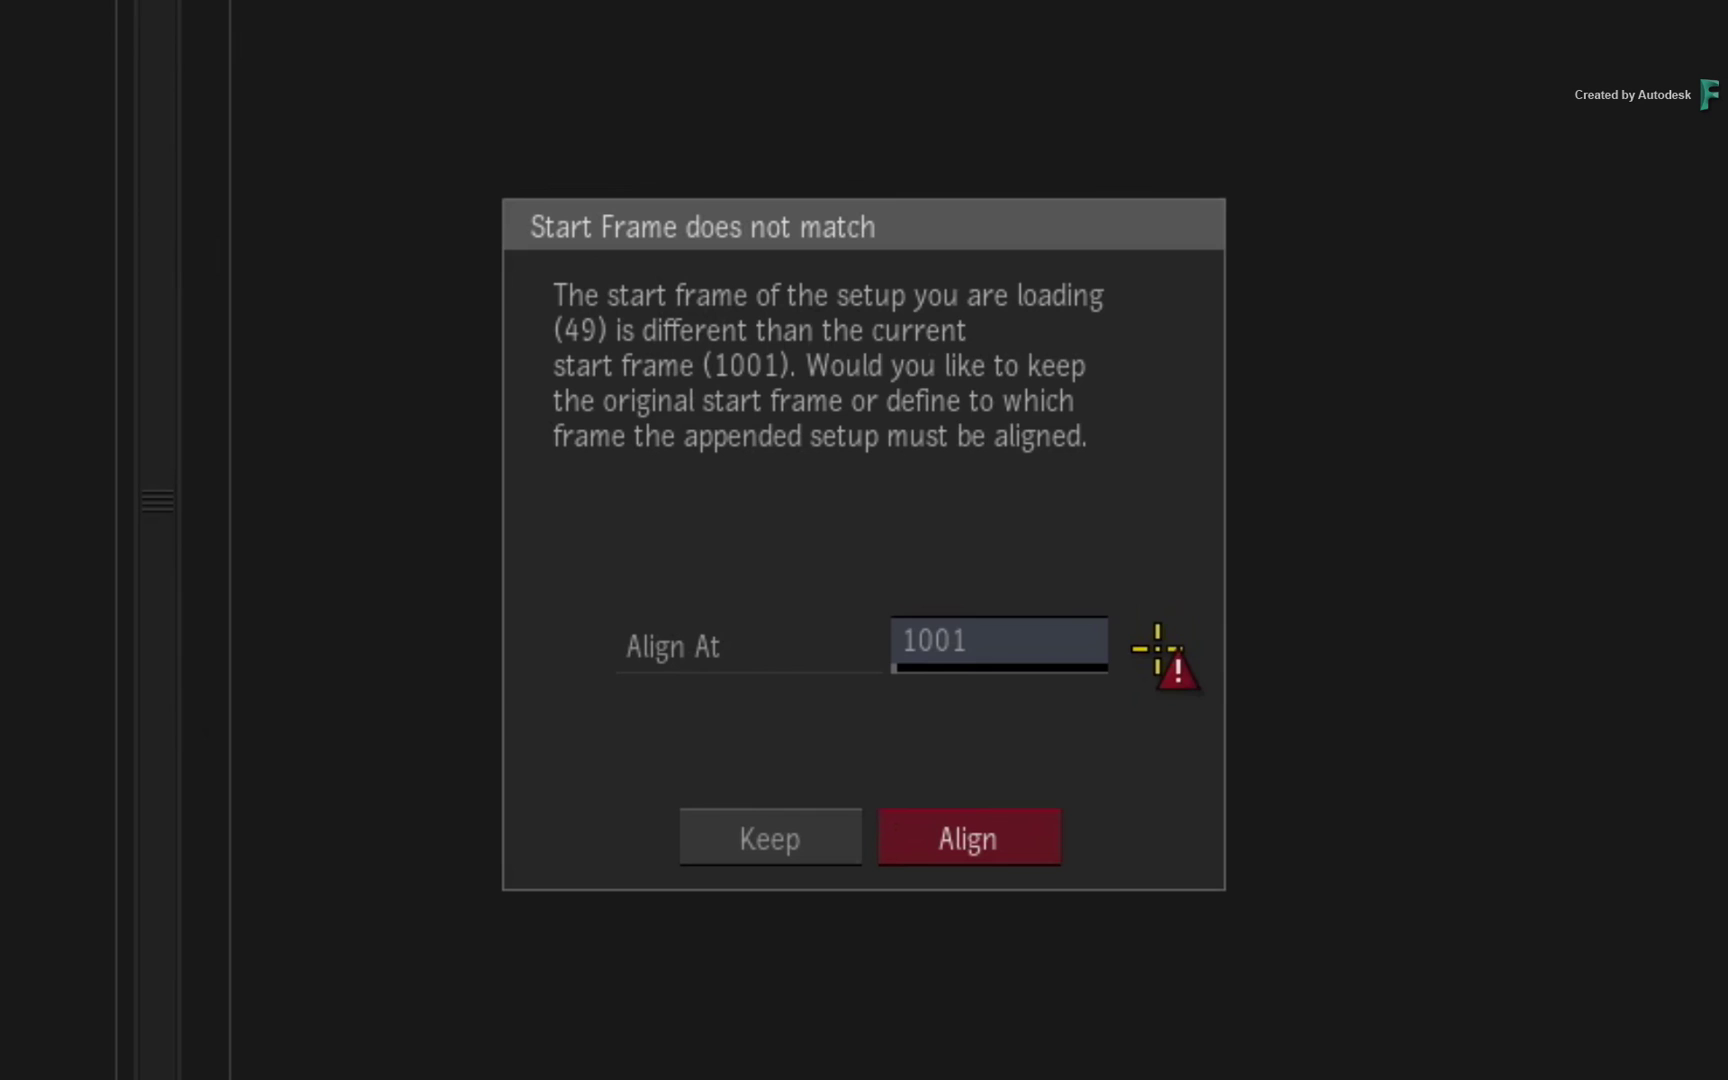
pyautogui.click(998, 830)
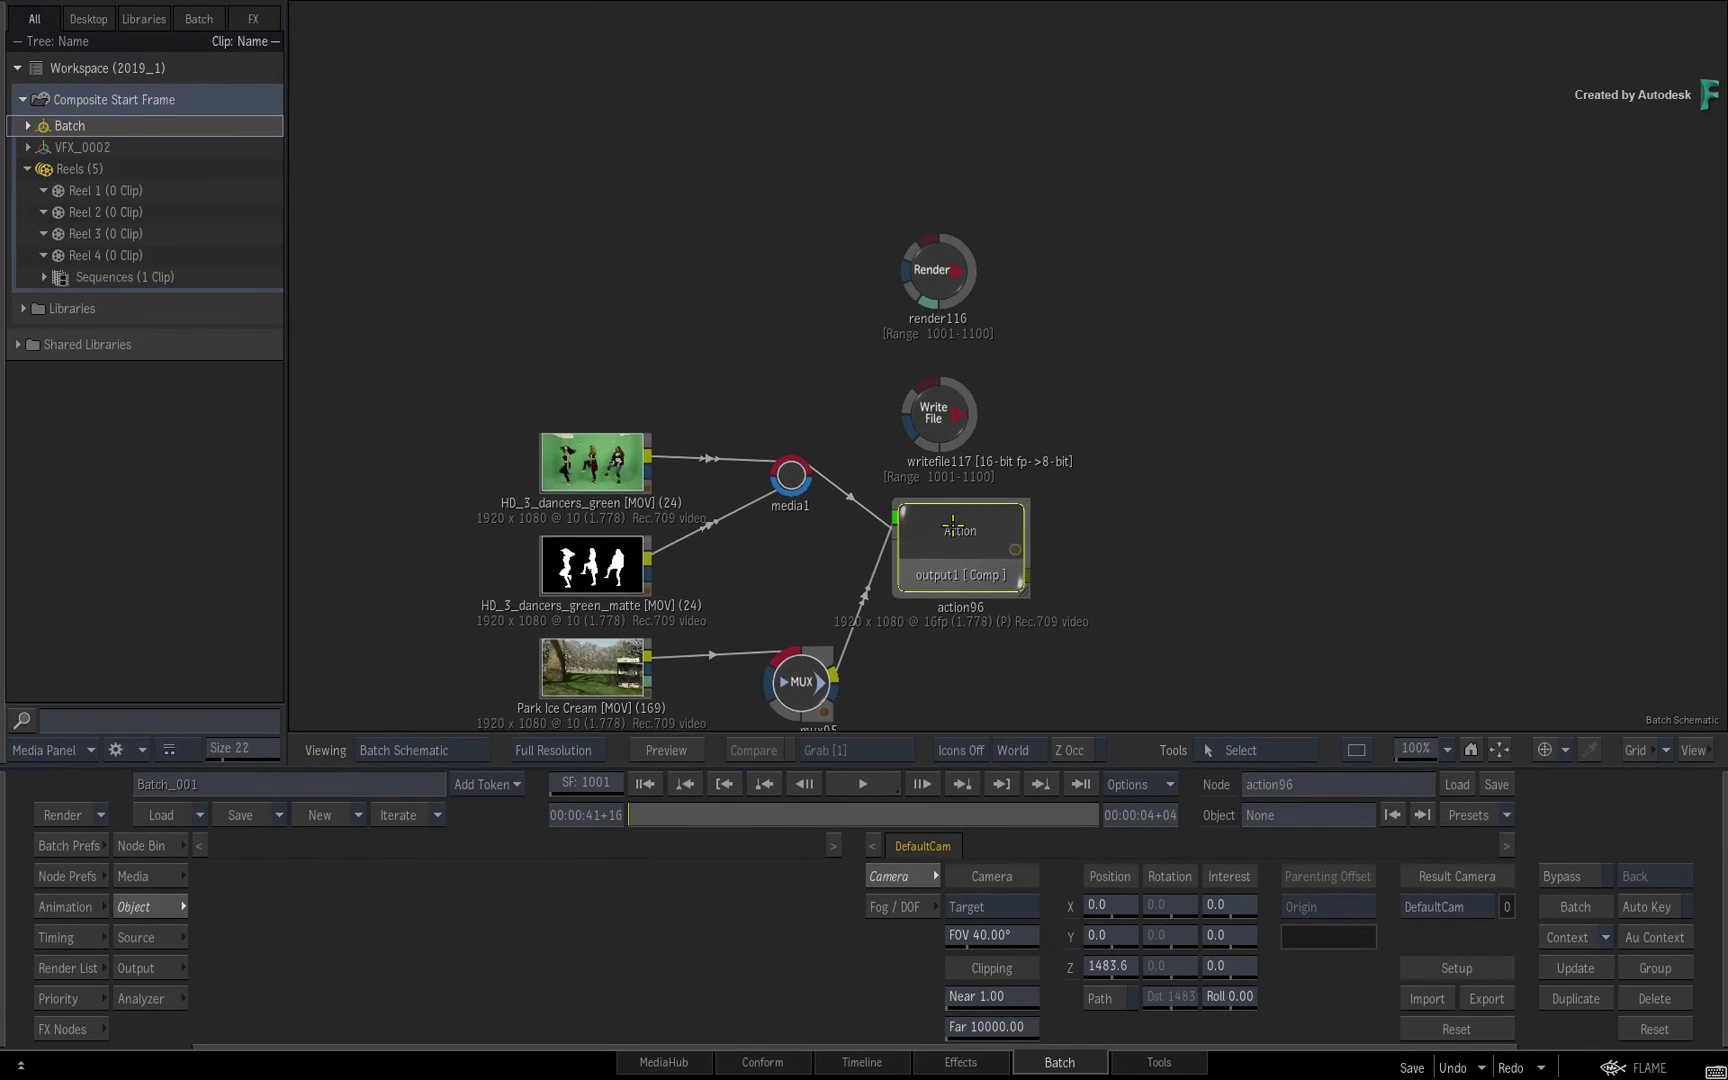
pyautogui.moveTo(1149, 551); pyautogui.dragTo(1128, 413)
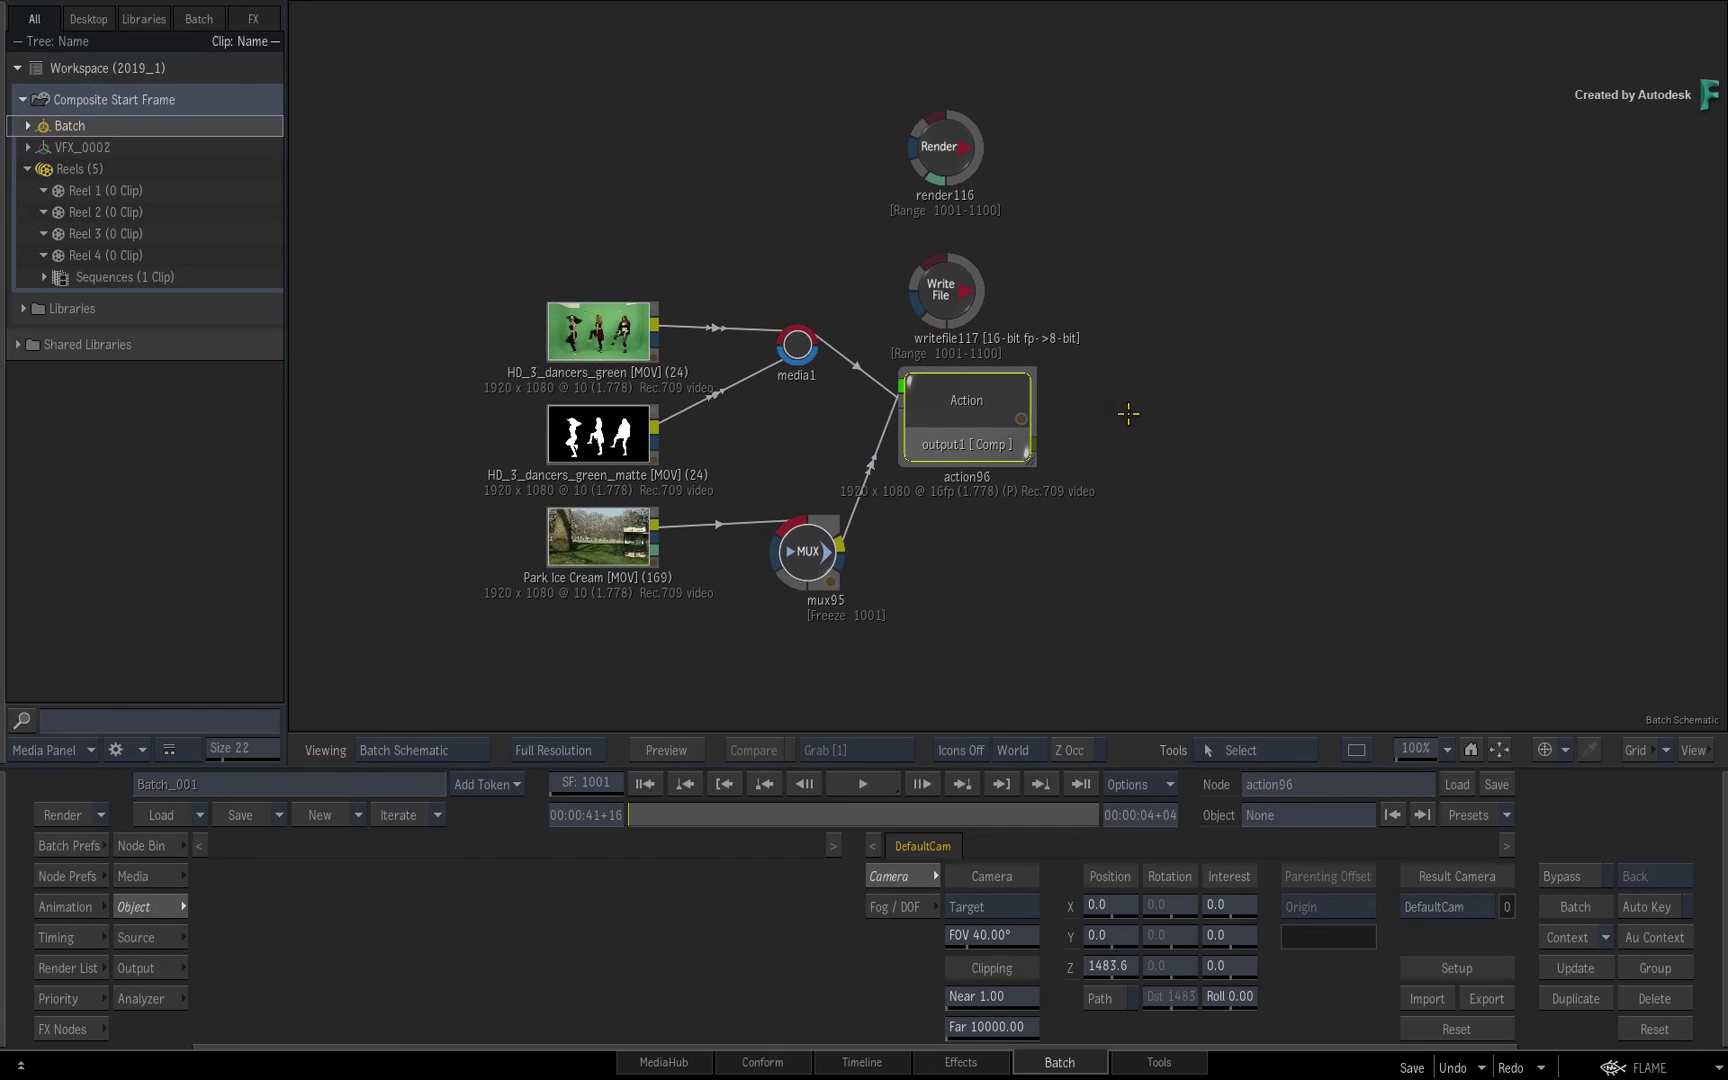